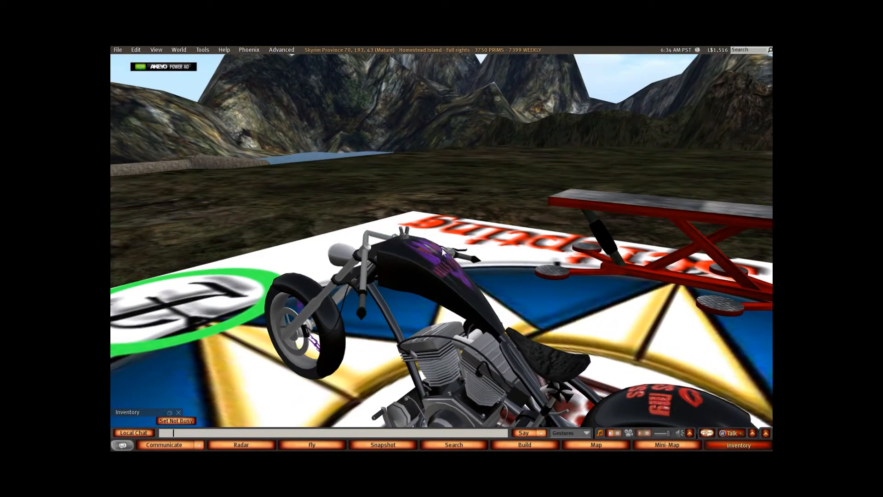
- Create a sphere prim on the chopper's seat and raise it above the seat
{"action": "left_click_drag", "start_coordinate": [483, 324], "coordinate": [442, 248], "text": "ctrl+alt"}
{"action": "left_click_drag", "start_coordinate": [489, 272], "coordinate": [468, 244], "text": "ctrl+alt"}
{"action": "right_click", "coordinate": [467, 244]}
{"action": "left_click", "coordinate": [487, 228]}
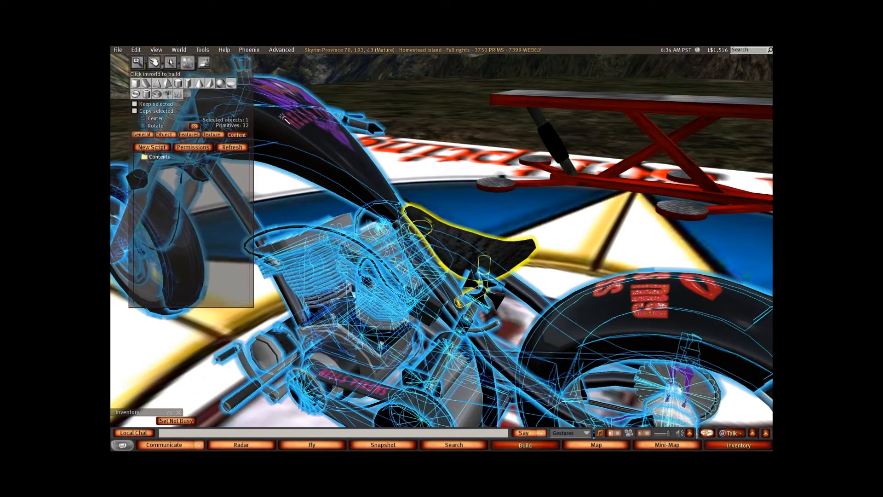
{"action": "left_click", "coordinate": [471, 241]}
{"action": "left_click_drag", "start_coordinate": [423, 253], "coordinate": [423, 180]}
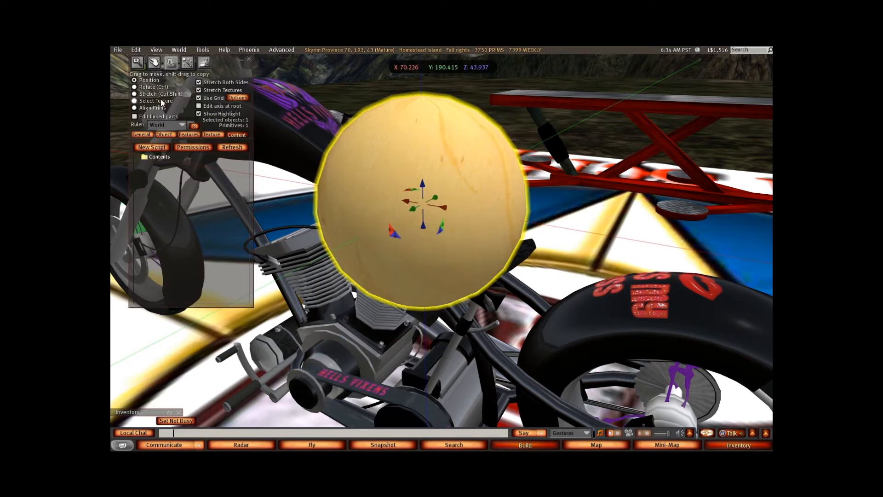
- Shrink the sphere evenly to about 0.155 on all three axes and set its Y position to 190
{"action": "left_click", "coordinate": [134, 94]}
{"action": "left_click_drag", "start_coordinate": [563, 94], "coordinate": [478, 184]}
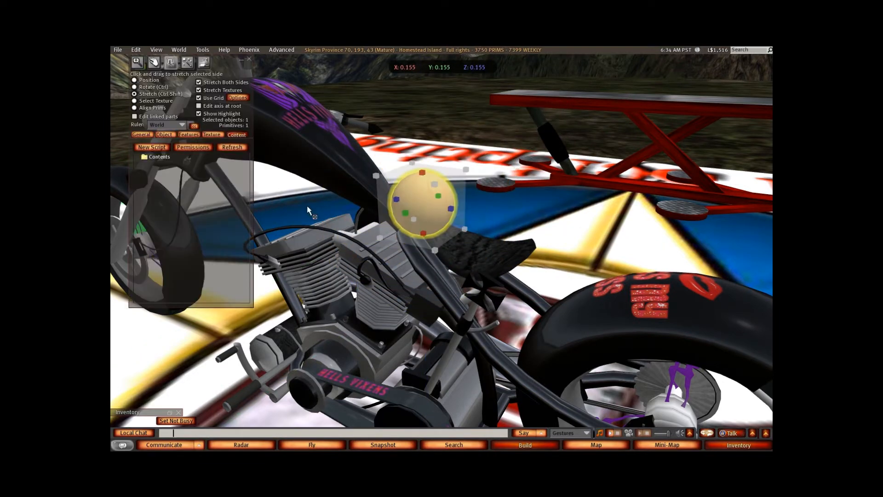
{"action": "left_click", "coordinate": [140, 135]}
{"action": "left_click", "coordinate": [164, 134]}
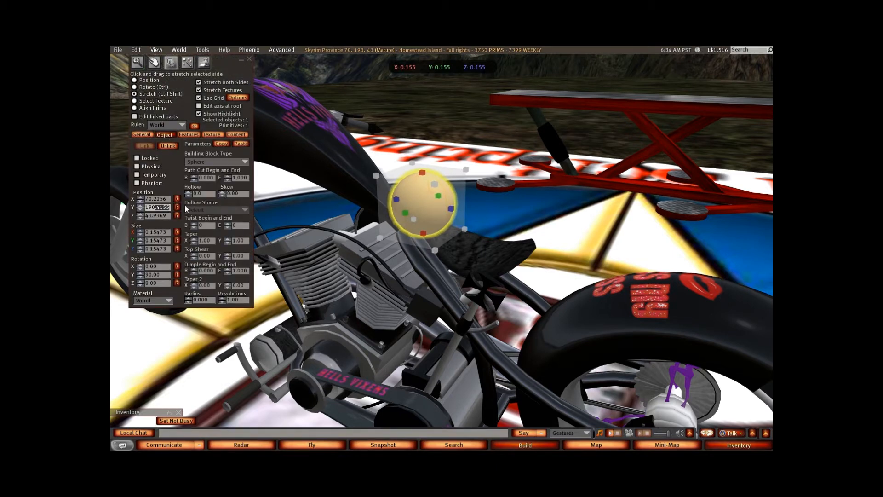
{"action": "key", "text": "Return"}
- Position the sphere just above the chopper's seat and set its Y rotation to 0
{"action": "left_click", "coordinate": [511, 190], "text": "ctrl+shift"}
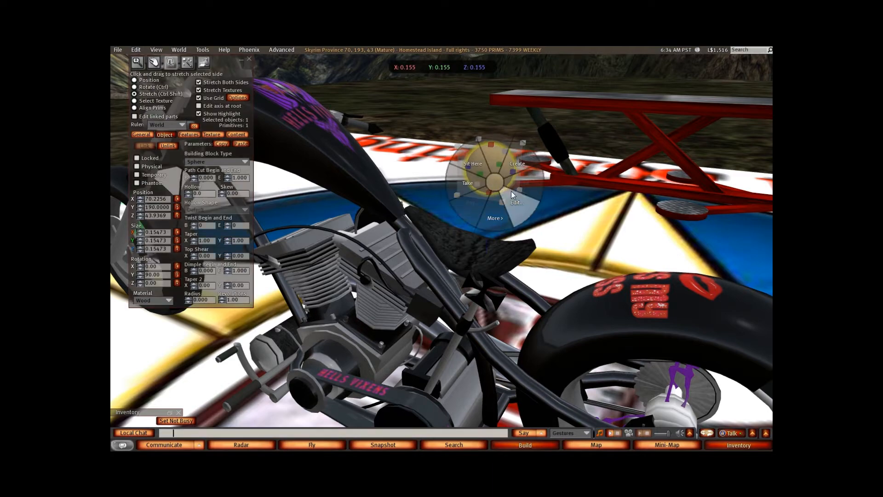
{"action": "left_click_drag", "start_coordinate": [490, 187], "coordinate": [510, 184]}
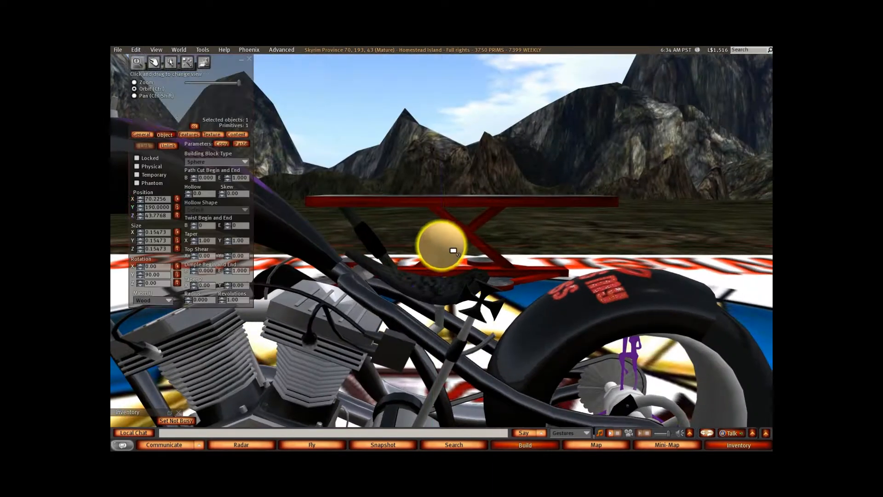
{"action": "left_click_drag", "start_coordinate": [459, 245], "coordinate": [445, 246]}
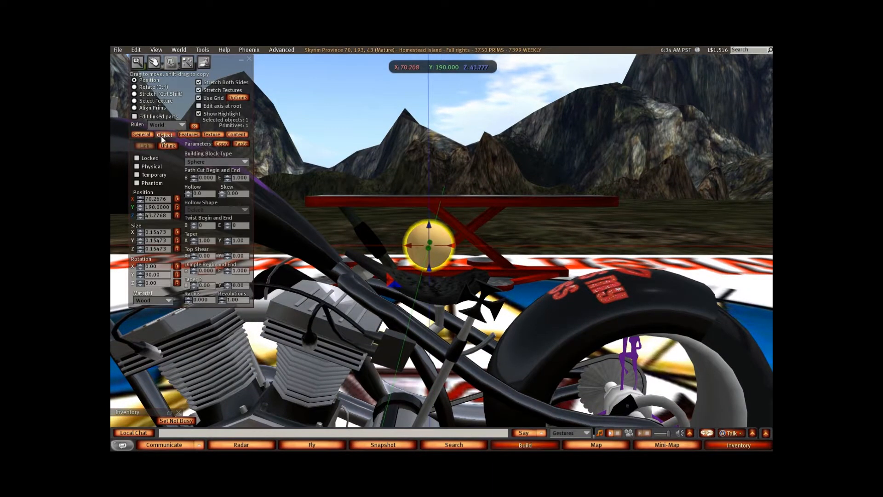
{"action": "left_click", "coordinate": [166, 266]}
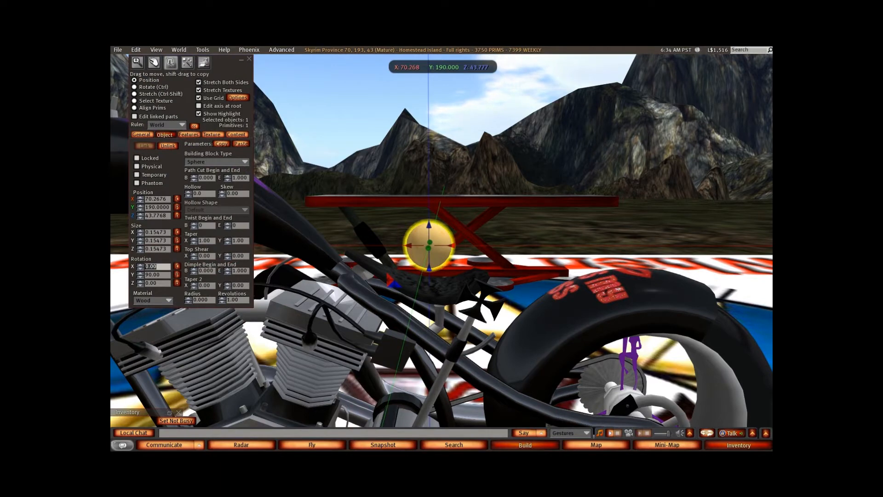
{"action": "key", "text": "Tab"}
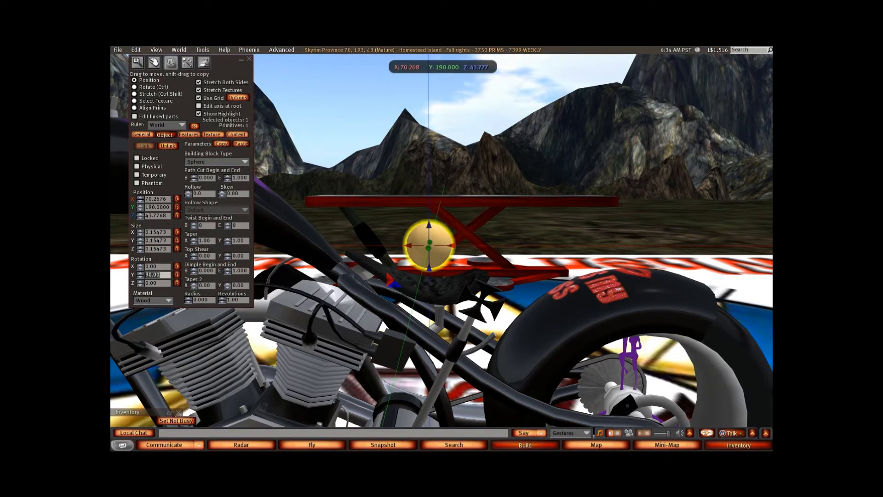
{"action": "left_click", "coordinate": [154, 283]}
{"action": "key", "text": "shift+Tab"}
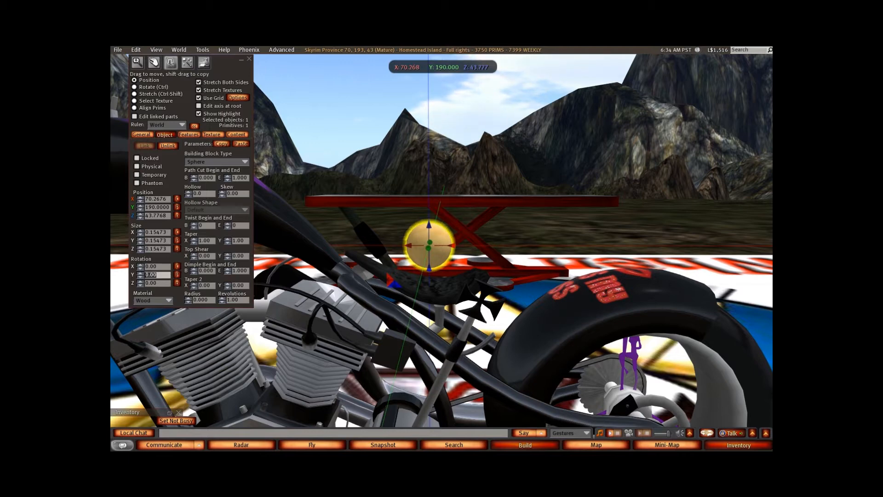
- Rename the sphere Vixen Bike and finish editing it
{"action": "left_click", "coordinate": [148, 134]}
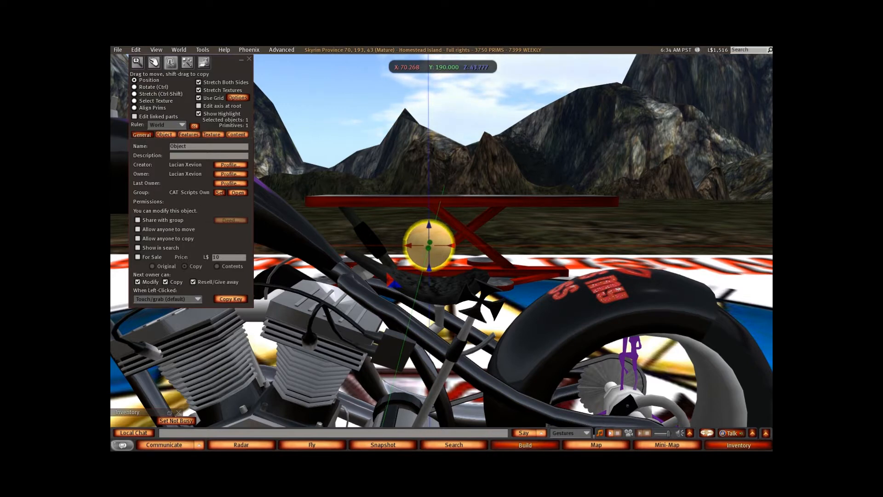
{"action": "left_click_drag", "start_coordinate": [188, 146], "coordinate": [170, 146]}
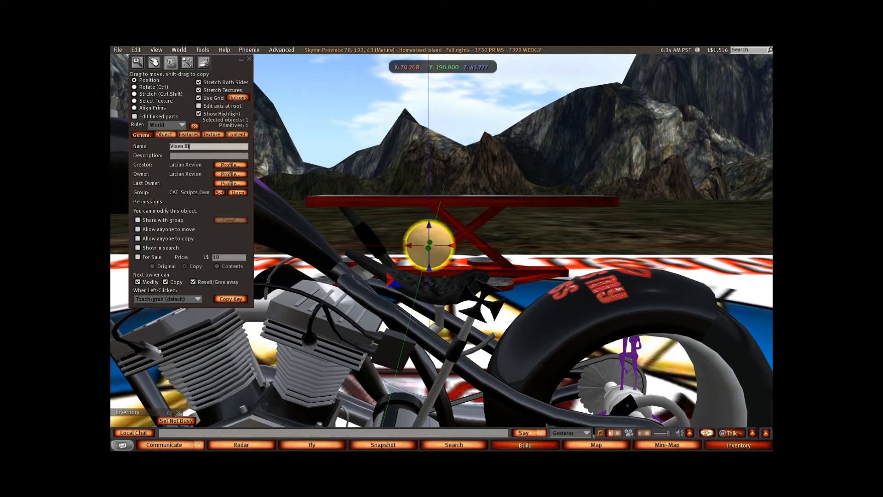
{"action": "left_click", "coordinate": [249, 59]}
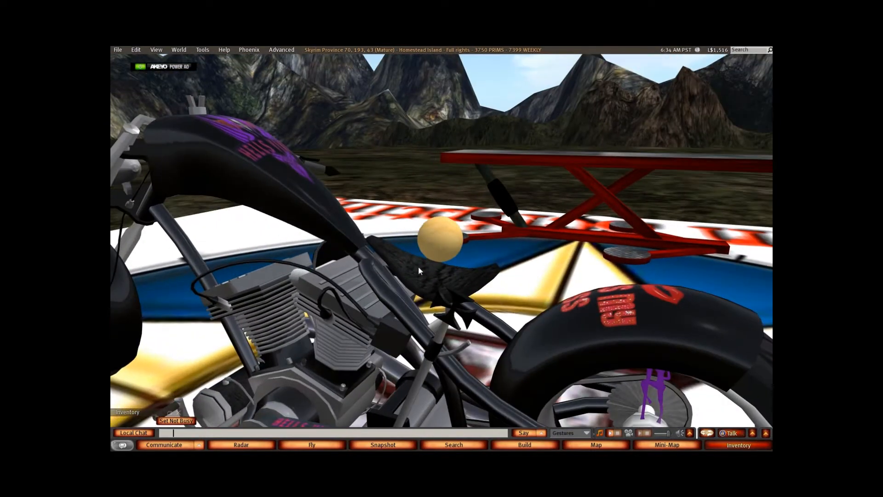
- Select the chopper for editing and add the sphere to the selection last
{"action": "right_click", "coordinate": [417, 267]}
{"action": "left_click", "coordinate": [433, 286]}
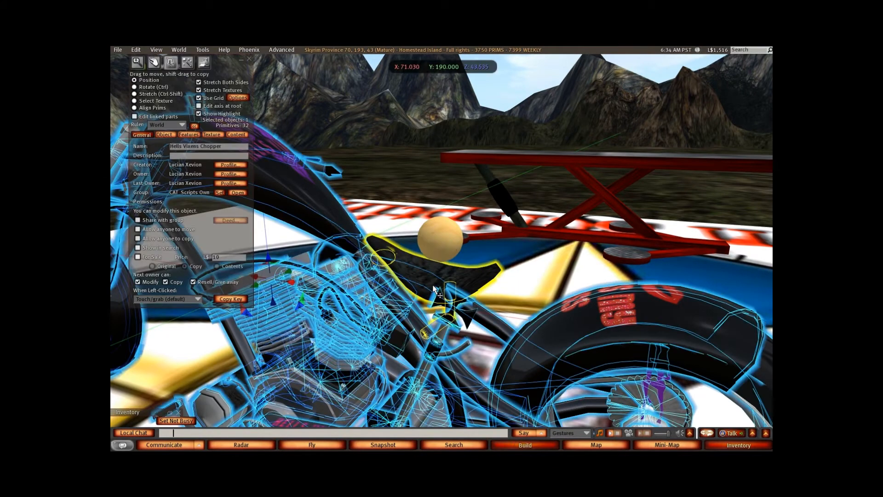
{"action": "left_click", "coordinate": [446, 241], "text": "shift"}
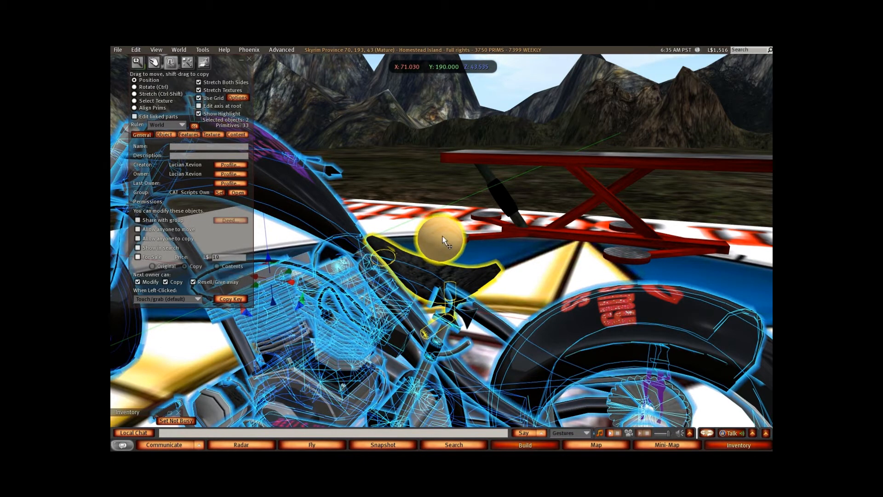
- Drop the combined selection and delete the sphere above the seat
{"action": "left_click", "coordinate": [425, 189]}
{"action": "left_click", "coordinate": [441, 236]}
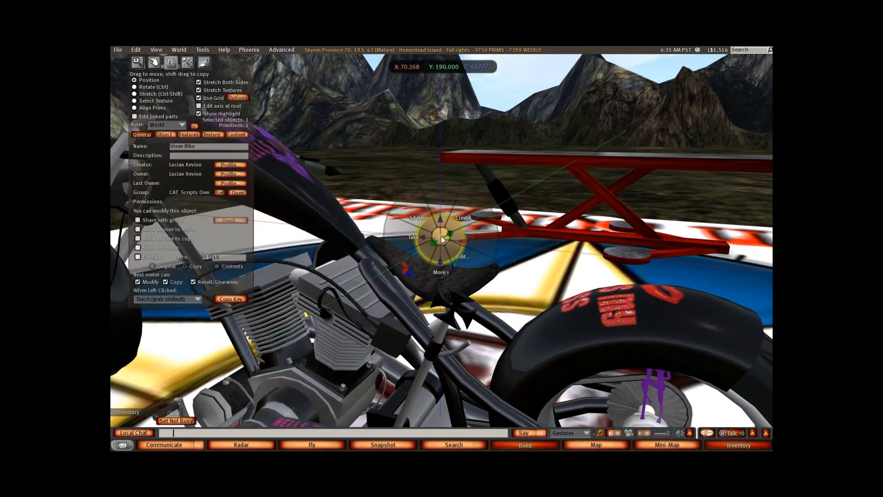
{"action": "key", "text": "Delete"}
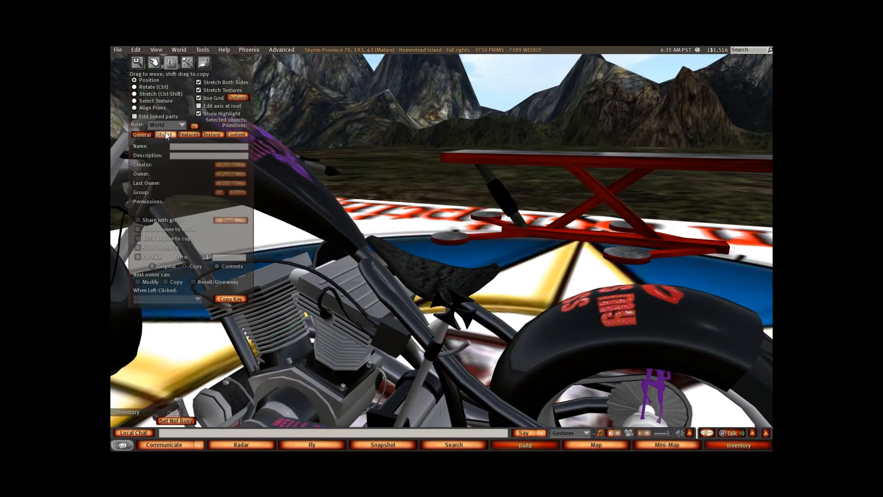
- Examine the seat's own position and rotation values with linked-part editing enabled
{"action": "left_click", "coordinate": [156, 115]}
{"action": "left_click", "coordinate": [416, 275]}
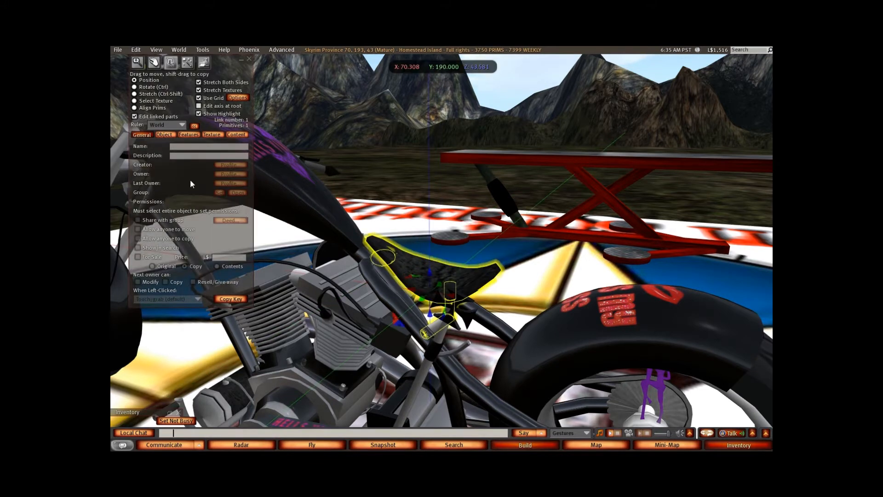
{"action": "left_click", "coordinate": [164, 135]}
{"action": "left_click", "coordinate": [403, 260], "text": "alt"}
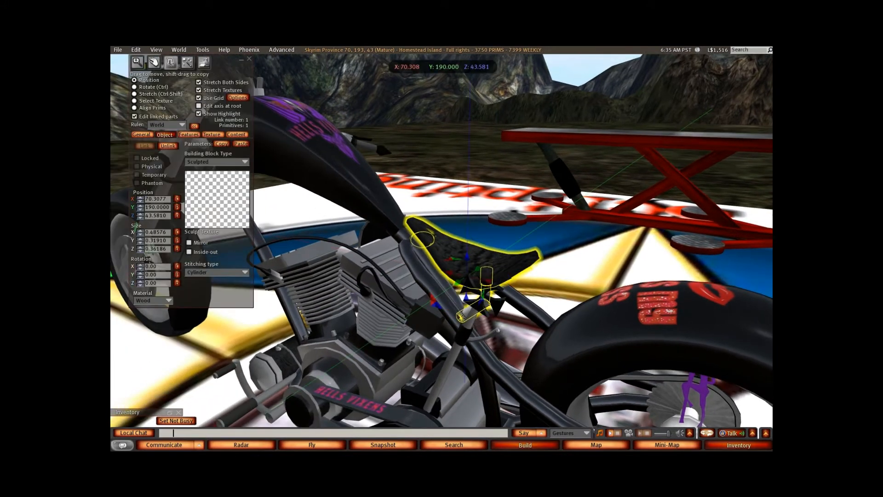
{"action": "left_click", "coordinate": [157, 274]}
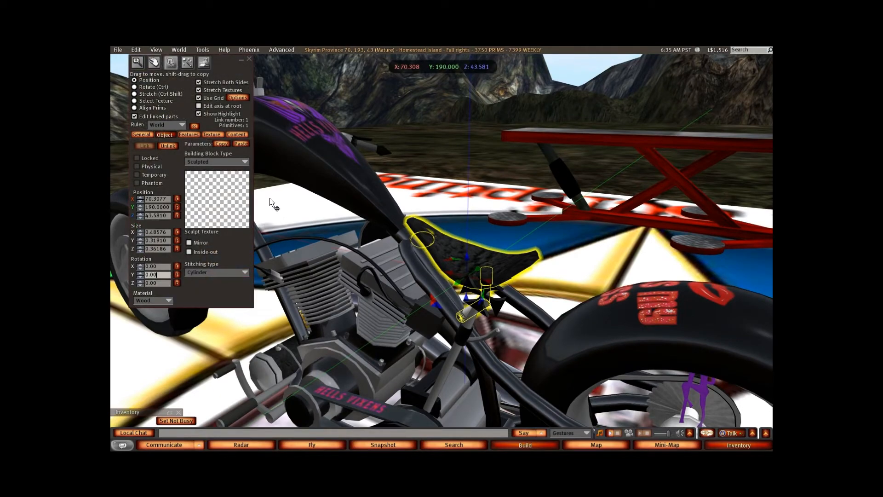
{"action": "left_click", "coordinate": [249, 59]}
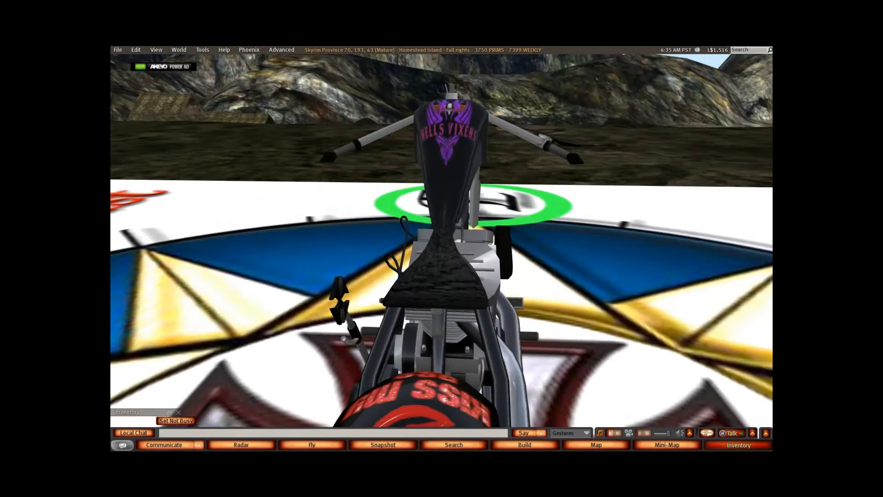
- Copy the Vixen Idle, Park, Reverse and Ride poses from the CAT Vehicle builders kit 1.815 into the chopper's contents
{"action": "left_click_drag", "start_coordinate": [426, 254], "coordinate": [497, 225], "text": "alt"}
{"action": "left_click_drag", "start_coordinate": [378, 221], "coordinate": [441, 230], "text": "alt"}
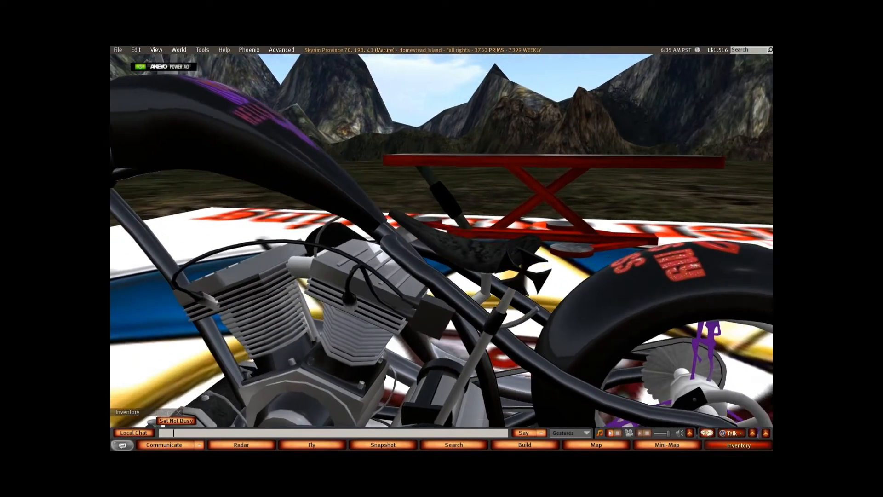
{"action": "right_click", "coordinate": [442, 249]}
{"action": "left_click", "coordinate": [462, 269]}
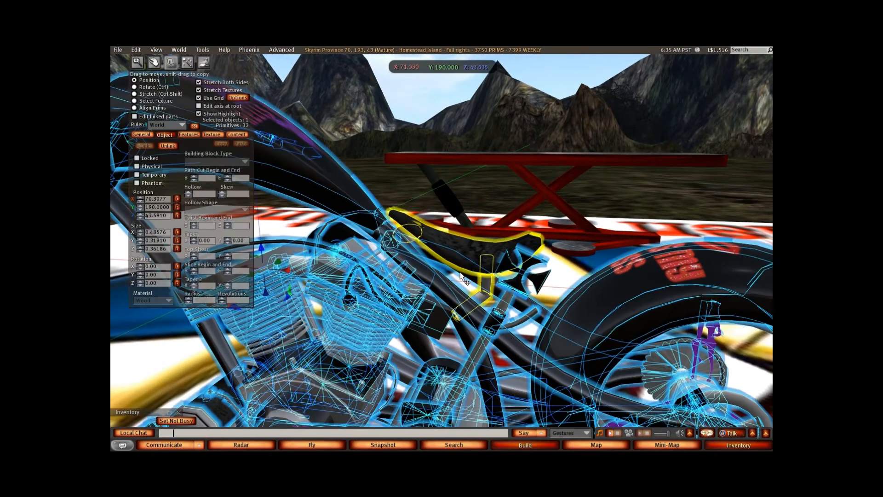
{"action": "left_click", "coordinate": [237, 134]}
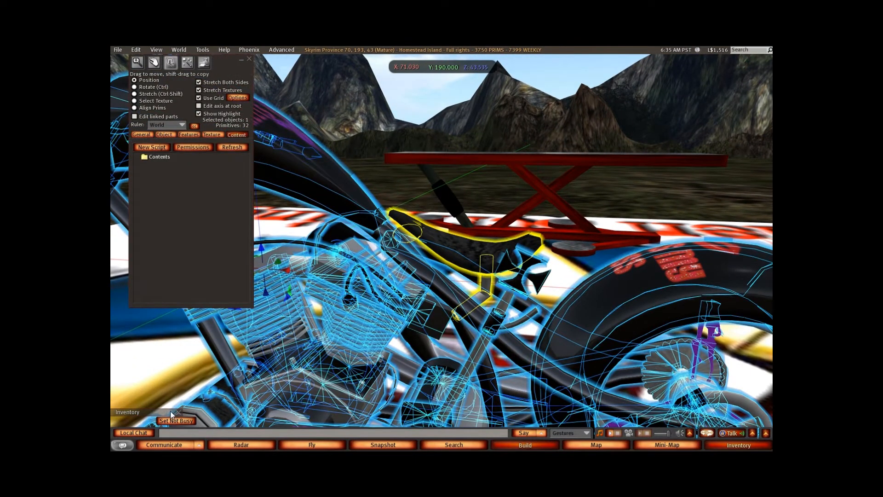
{"action": "left_click", "coordinate": [171, 414]}
{"action": "scroll", "coordinate": [568, 161], "scroll_direction": "up", "scroll_amount": 2}
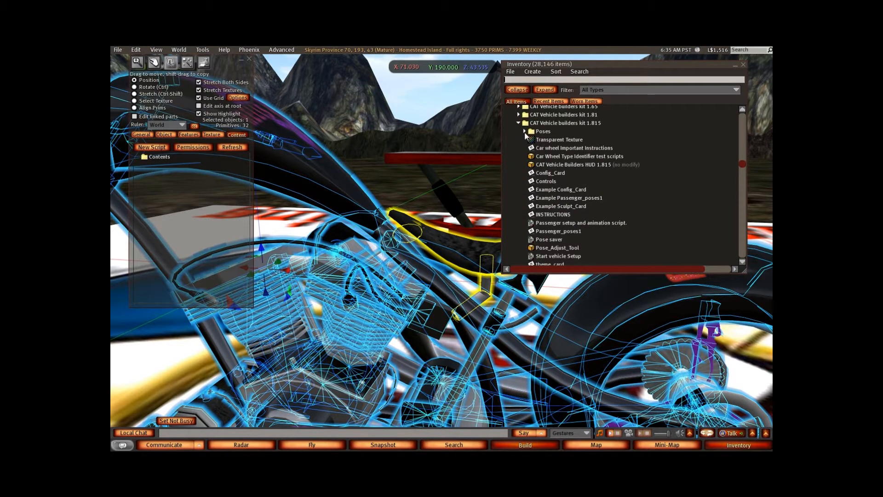
{"action": "left_click", "coordinate": [524, 131]}
{"action": "left_click", "coordinate": [554, 141]}
{"action": "left_click", "coordinate": [554, 165], "text": "shift"}
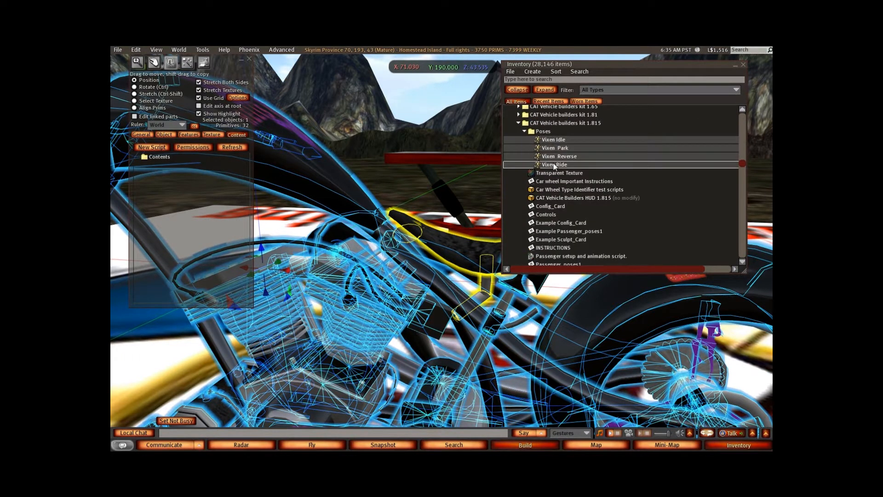
{"action": "left_click_drag", "start_coordinate": [539, 141], "coordinate": [221, 213]}
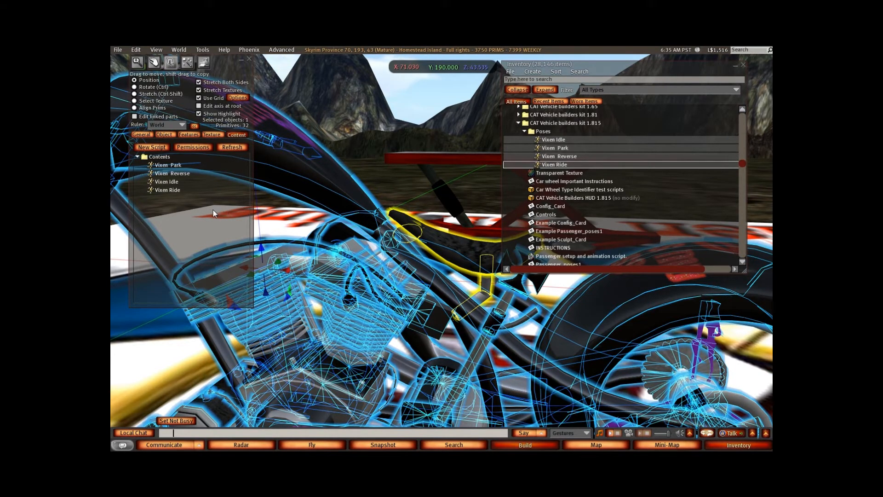
- Add the Pose saver script from the builders kit to the chopper's contents and finish editing
{"action": "left_click", "coordinate": [525, 131]}
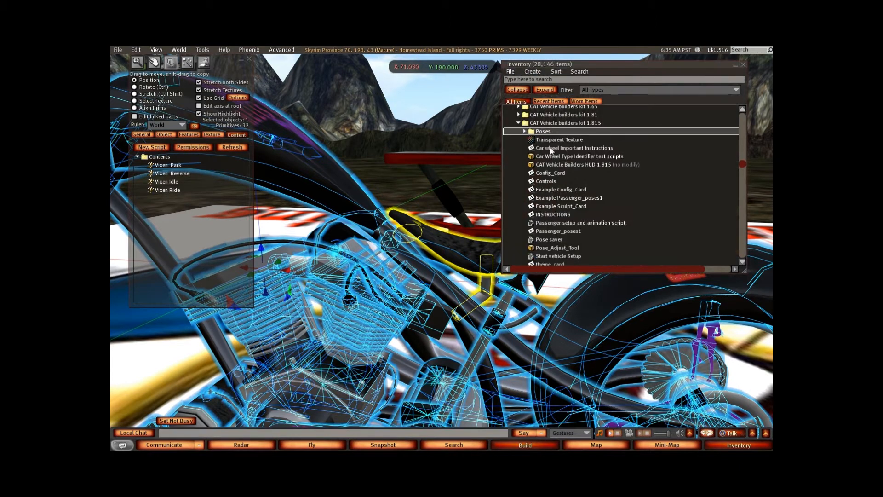
{"action": "scroll", "coordinate": [579, 186], "scroll_direction": "down", "scroll_amount": 1}
{"action": "left_click_drag", "start_coordinate": [531, 226], "coordinate": [216, 207]}
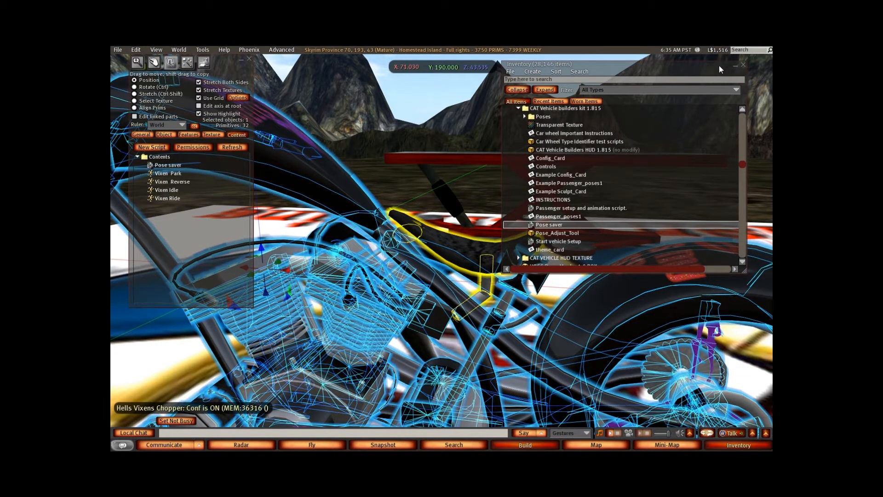
{"action": "left_click", "coordinate": [249, 59]}
{"action": "left_click", "coordinate": [734, 64]}
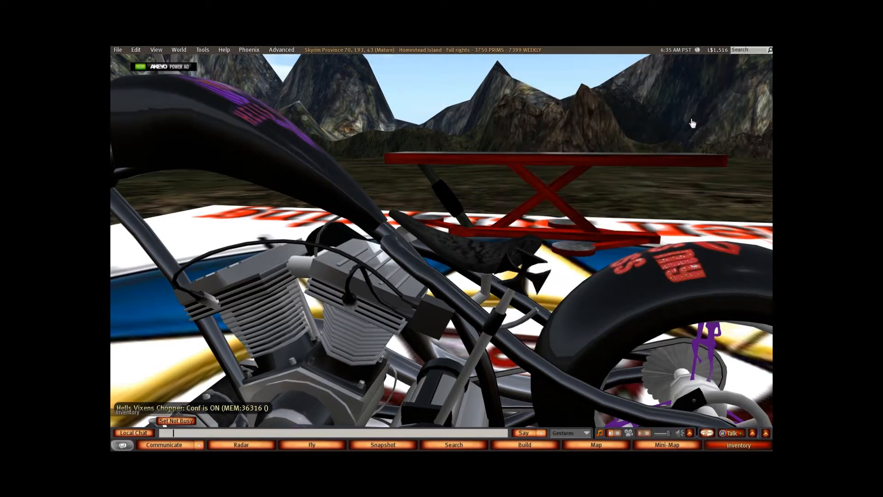
- Place the Pose_Adjust_Tool from the builders kit in the world next to the chopper
{"action": "key", "text": "Escape"}
{"action": "left_click_drag", "start_coordinate": [378, 188], "coordinate": [602, 154], "text": "ctrl+alt"}
{"action": "left_click", "coordinate": [169, 412]}
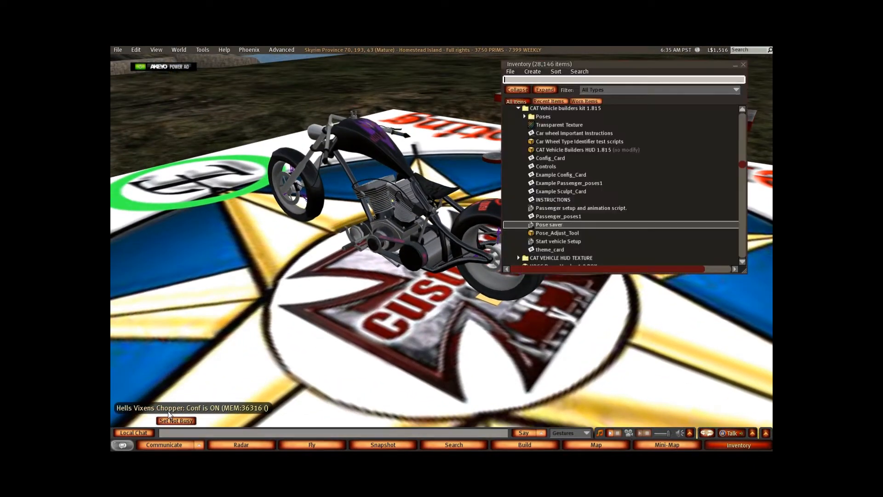
{"action": "left_click_drag", "start_coordinate": [532, 234], "coordinate": [524, 237]}
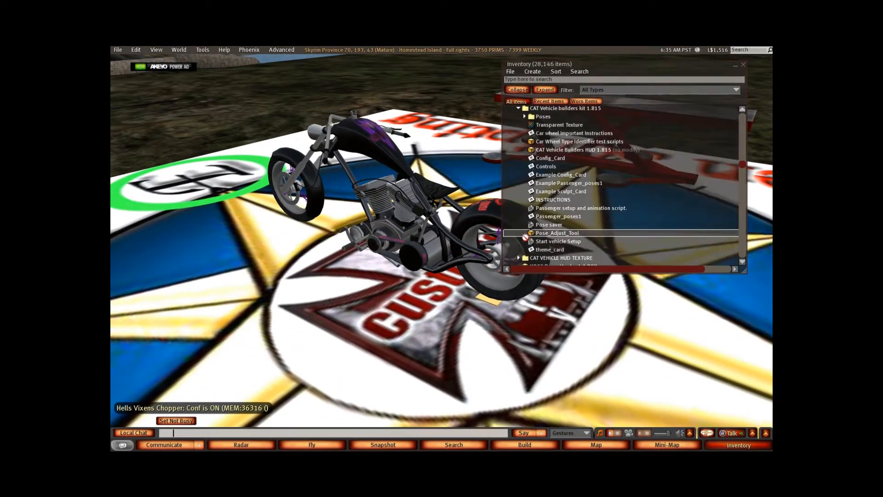
{"action": "left_click_drag", "start_coordinate": [465, 239], "coordinate": [506, 238], "text": "ctrl+alt"}
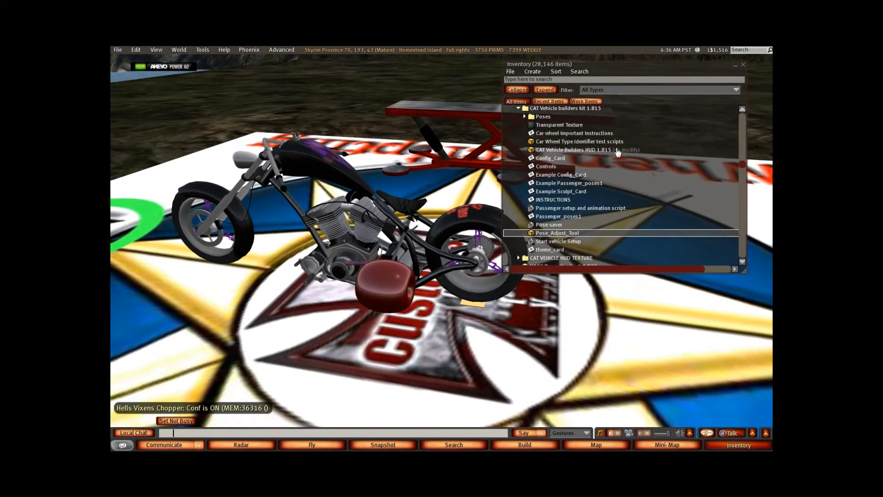
{"action": "left_click", "coordinate": [734, 64]}
- Touch the chopper at its seat to trigger the pose setup
{"action": "scroll", "coordinate": [401, 202], "scroll_direction": "up", "scroll_amount": 1}
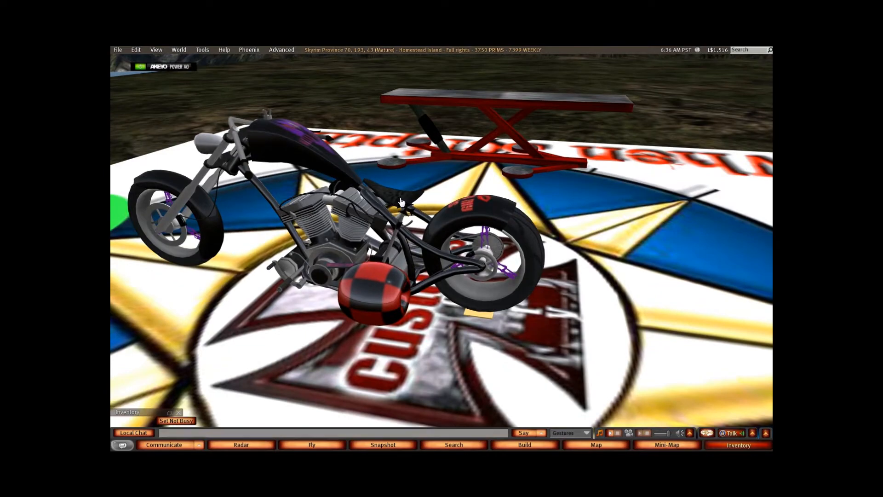
{"action": "left_click", "coordinate": [401, 200]}
{"action": "scroll", "coordinate": [410, 189], "scroll_direction": "down", "scroll_amount": 1}
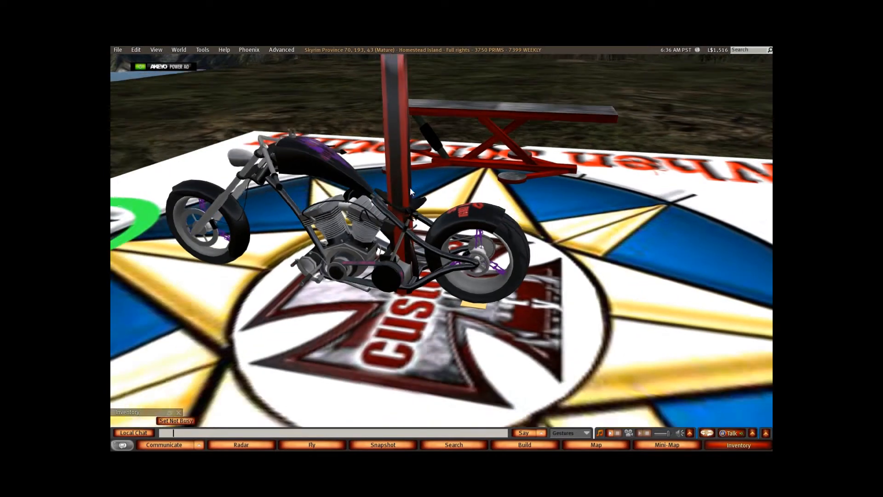
- Switch off the Akeyo Power AO so it does not override the chopper's rider poses
{"action": "scroll", "coordinate": [410, 187], "scroll_direction": "down", "scroll_amount": 1}
{"action": "left_click_drag", "start_coordinate": [408, 176], "coordinate": [341, 147], "text": "ctrl+alt"}
{"action": "key", "text": "Escape"}
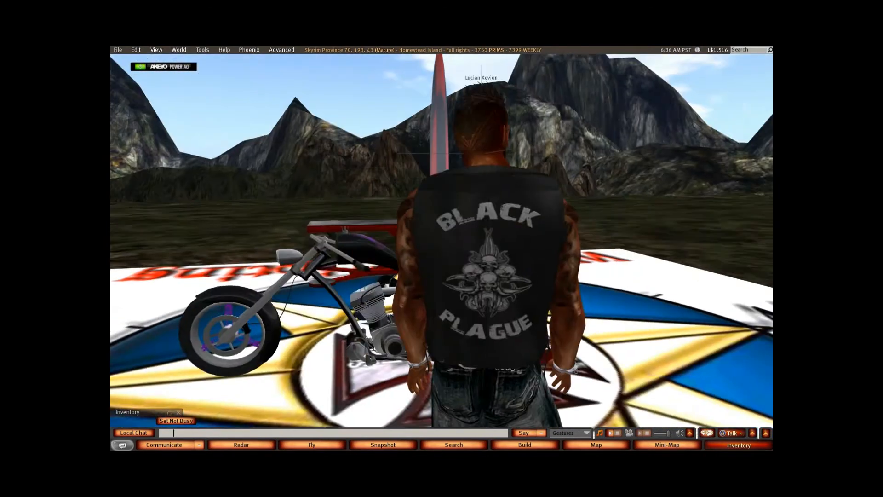
{"action": "left_click_drag", "start_coordinate": [439, 156], "coordinate": [441, 247], "text": "ctrl+alt"}
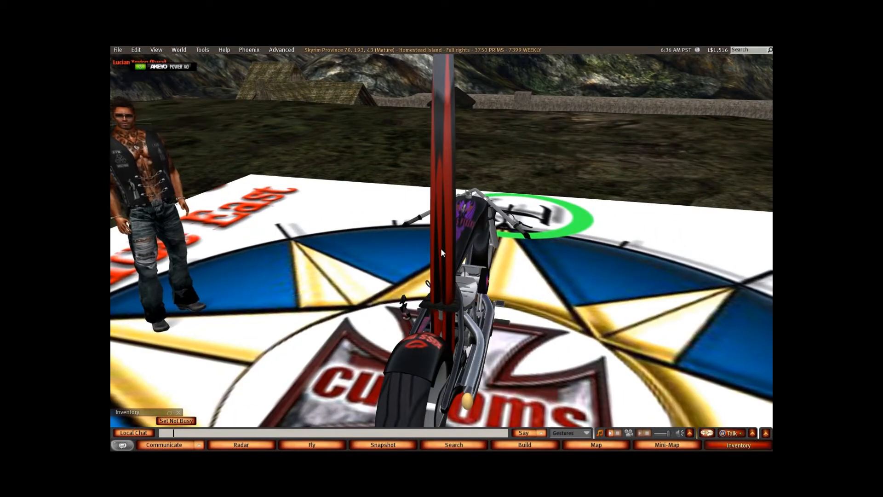
{"action": "key", "text": "Escape"}
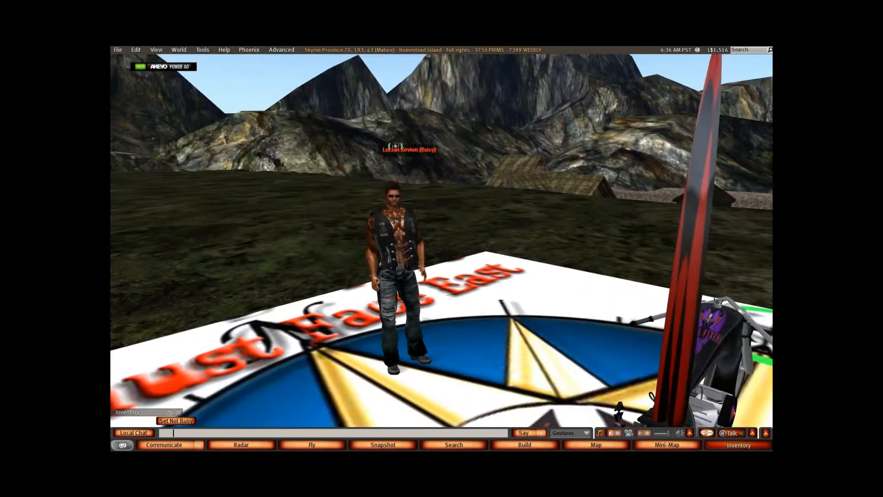
{"action": "left_click", "coordinate": [140, 69]}
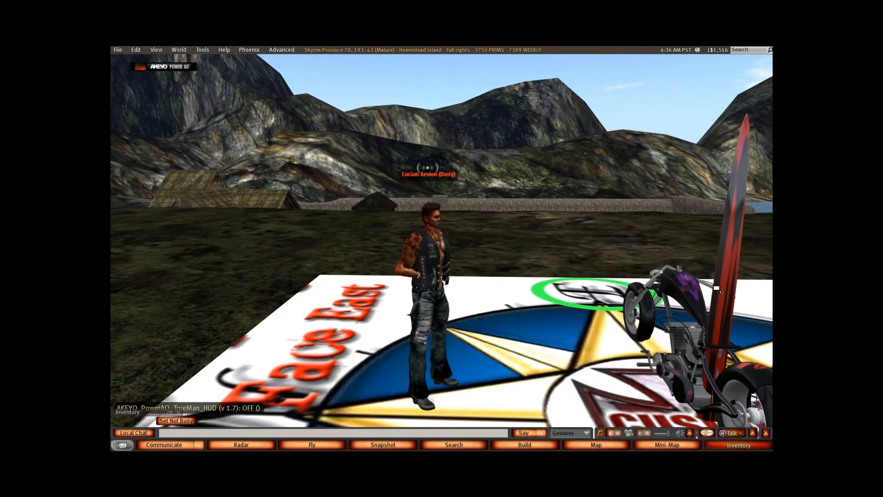
- Sit the avatar on the Pose_Adjust_Tool at the chopper and allow the chopper to animate it
{"action": "left_click", "coordinate": [727, 289]}
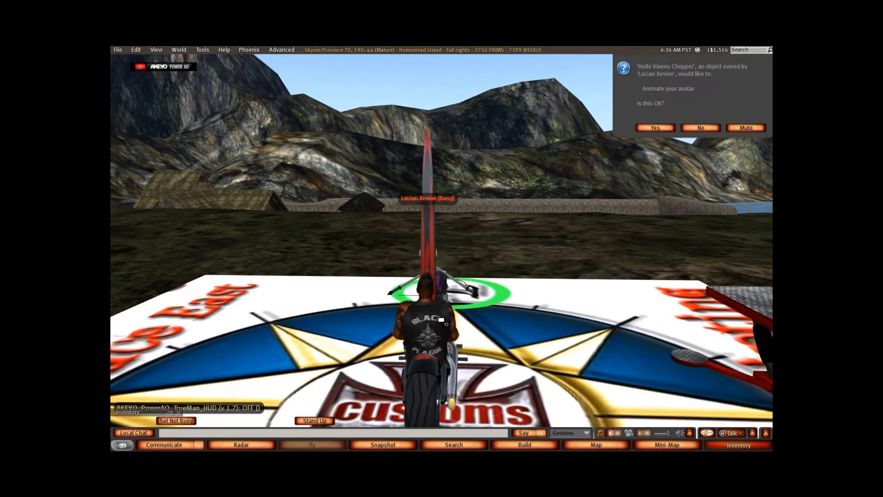
{"action": "left_click_drag", "start_coordinate": [440, 314], "coordinate": [519, 218], "text": "ctrl+alt"}
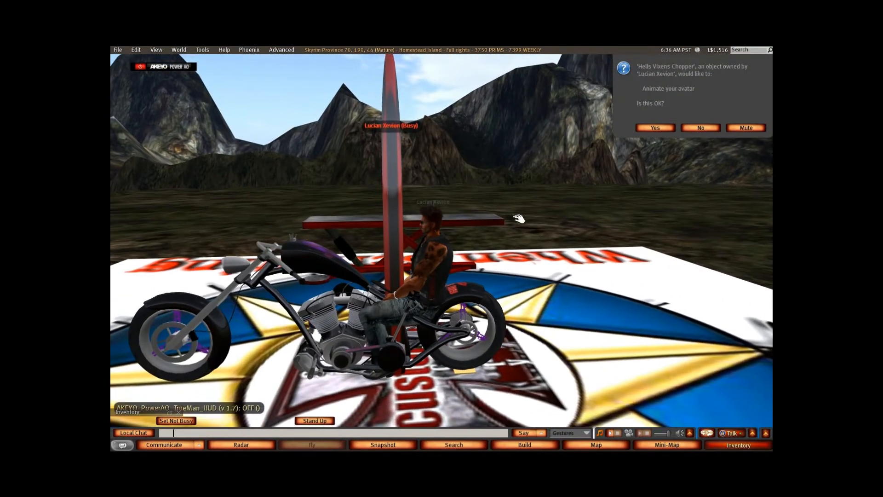
{"action": "left_click", "coordinate": [654, 127]}
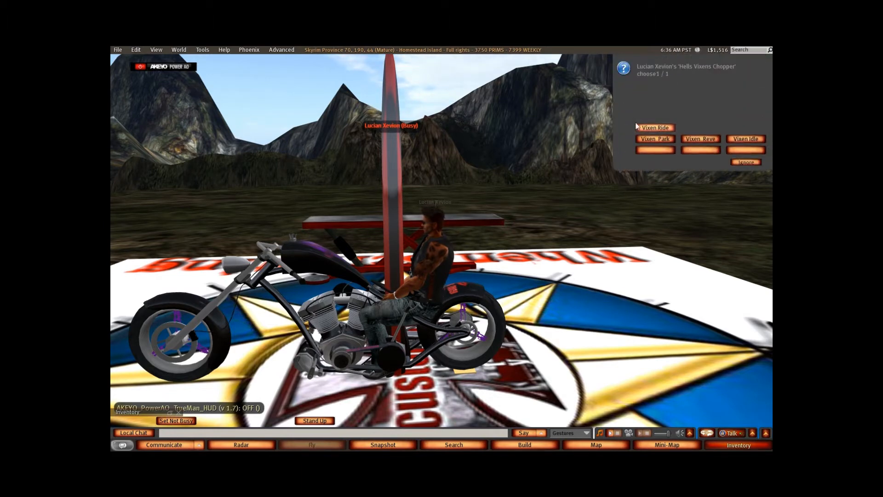
- Load the Vixen Ride pose and move the Pose_Adjust_Tool to X 70.208, Z 43.570 to fit the rider to the seat
{"action": "left_click", "coordinate": [663, 128]}
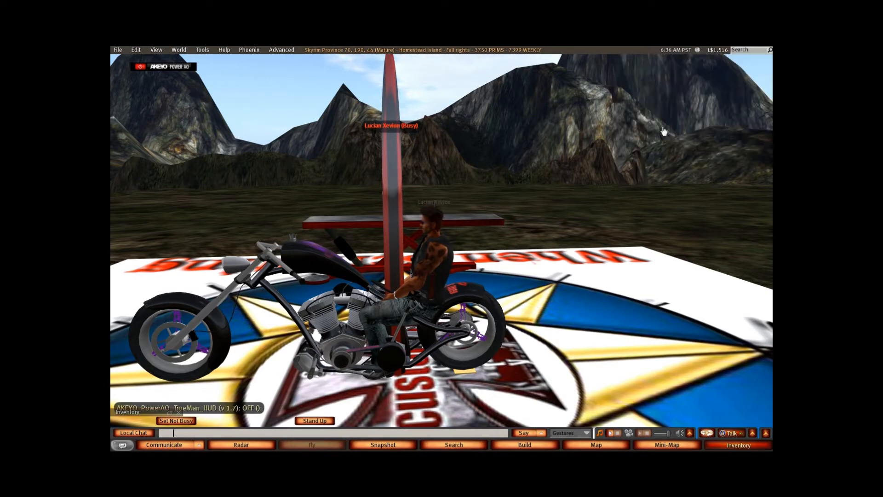
{"action": "right_click", "coordinate": [394, 213]}
{"action": "left_click", "coordinate": [412, 236]}
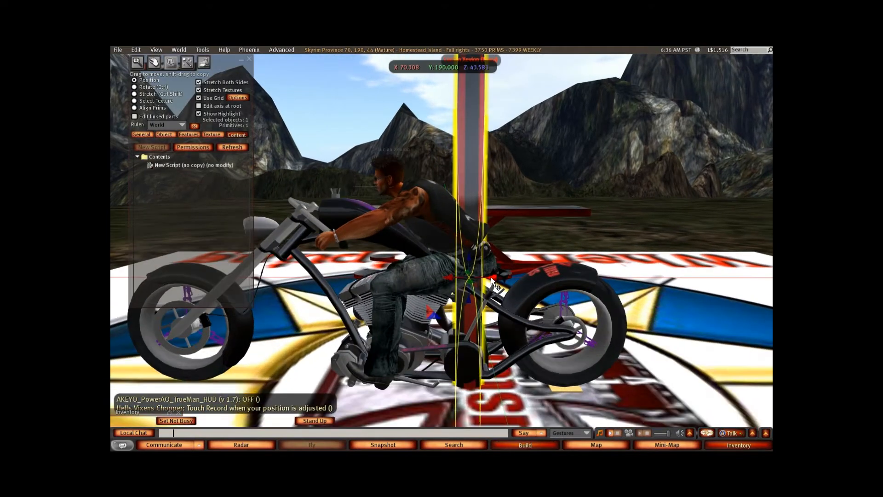
{"action": "mouse_move", "coordinate": [493, 284]}
{"action": "left_mouse_down"}
{"action": "mouse_move", "coordinate": [508, 274]}
{"action": "mouse_move", "coordinate": [491, 269]}
{"action": "mouse_move", "coordinate": [502, 273]}
{"action": "left_mouse_up"}
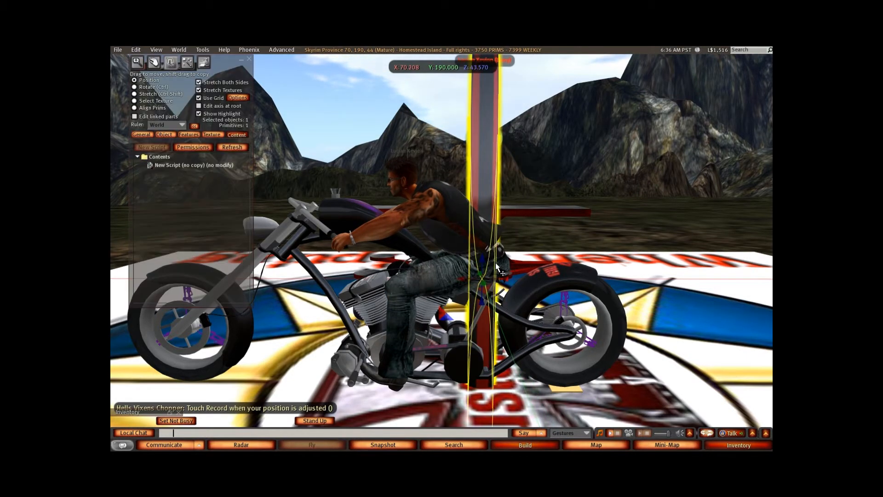
{"action": "left_click", "coordinate": [249, 58]}
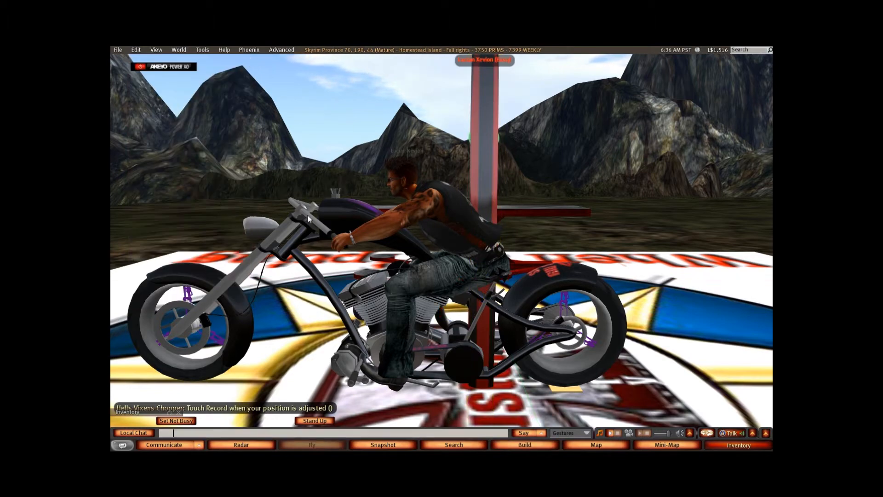
- Record the adjusted Vixen Ride position in the chopper's pose saver
{"action": "left_click_drag", "start_coordinate": [462, 271], "coordinate": [504, 202], "text": "alt"}
{"action": "left_click_drag", "start_coordinate": [367, 202], "coordinate": [400, 218], "text": "ctrl+alt"}
{"action": "left_click", "coordinate": [386, 205]}
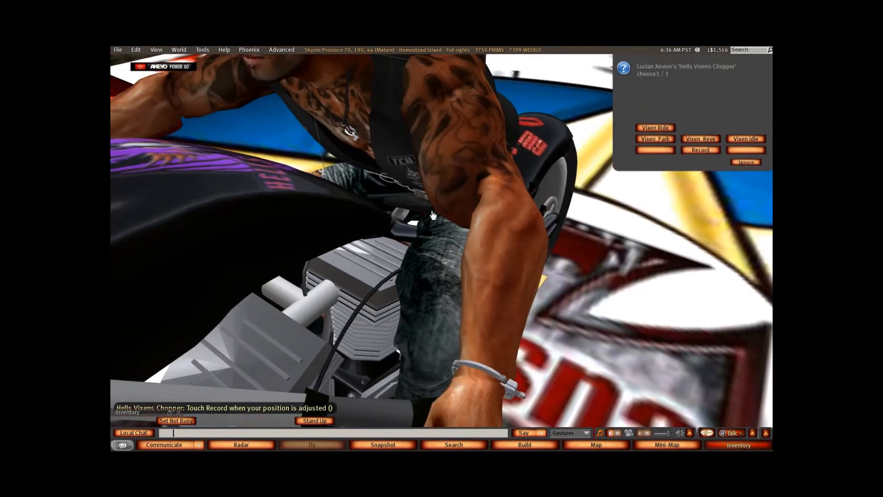
{"action": "left_click", "coordinate": [698, 149]}
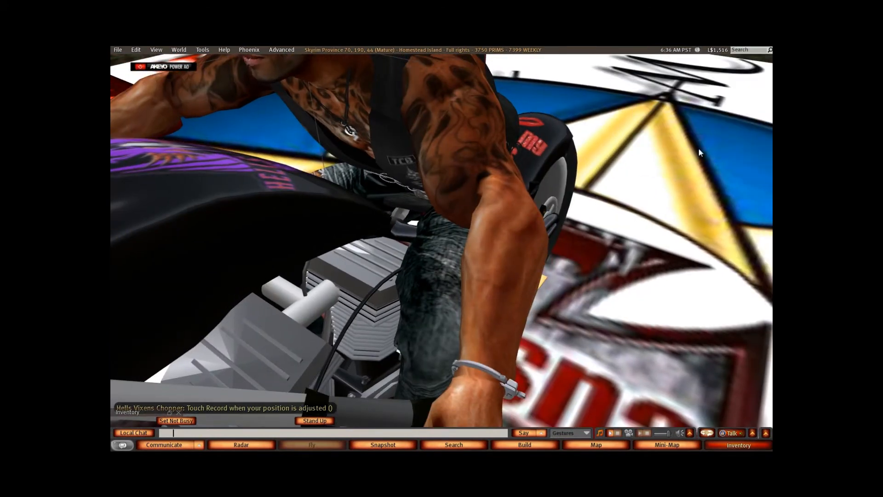
- Load the Vixen Idle pose and record it without moving the Pose_Adjust_Tool
{"action": "left_click", "coordinate": [400, 217]}
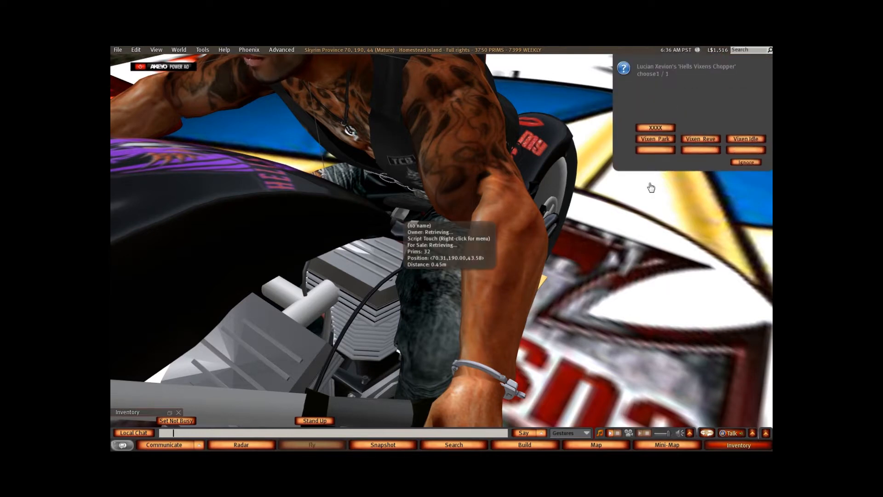
{"action": "left_click", "coordinate": [738, 139]}
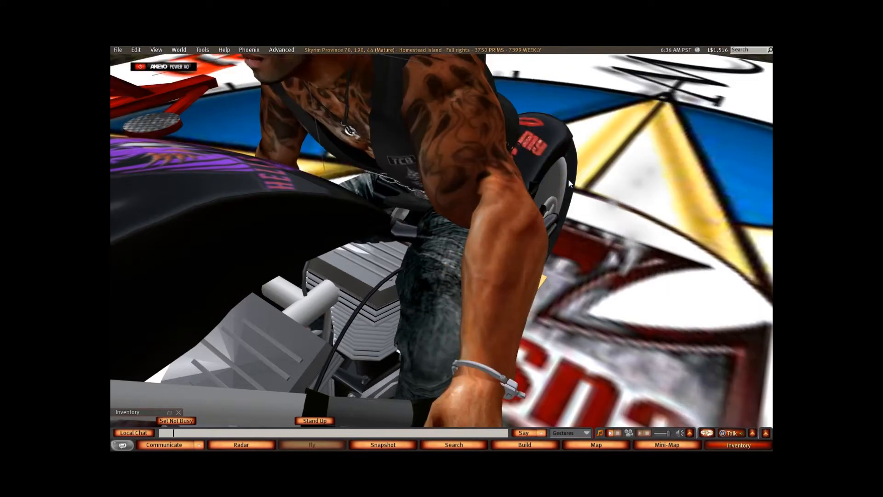
{"action": "left_click", "coordinate": [402, 216]}
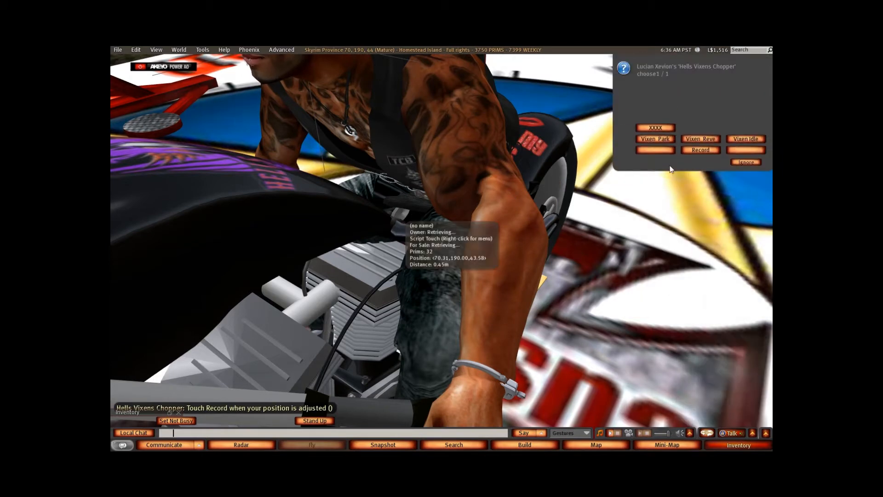
{"action": "left_click", "coordinate": [685, 150]}
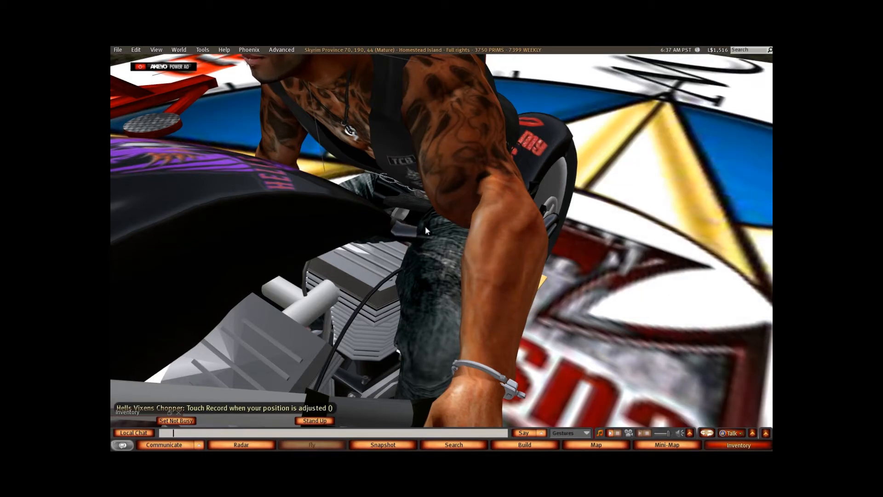
- Load the Vixen Reverse pose and record it with the Pose_Adjust_Tool lowered to Z 43.560
{"action": "left_click", "coordinate": [403, 218]}
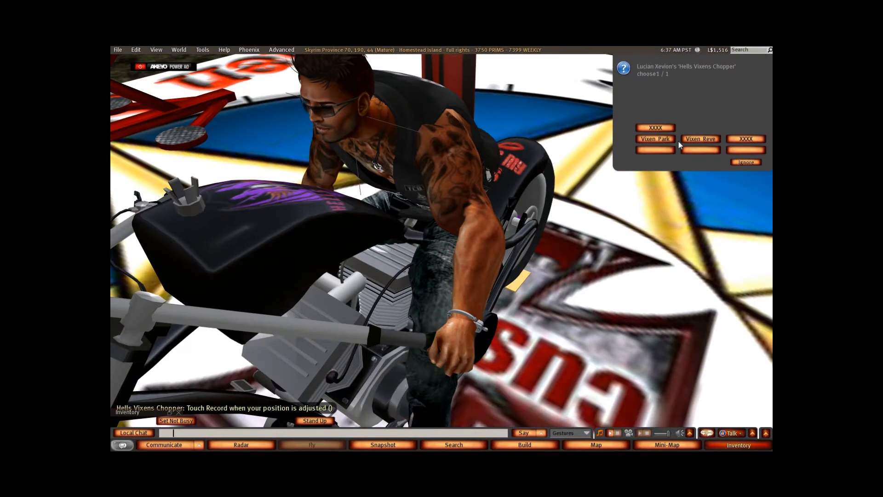
{"action": "left_click", "coordinate": [688, 138]}
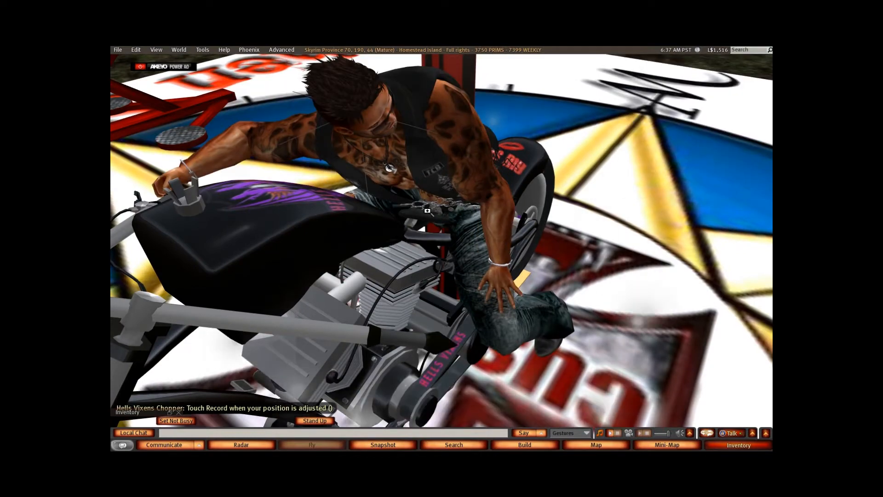
{"action": "left_click_drag", "start_coordinate": [388, 185], "coordinate": [444, 262], "text": "ctrl+alt"}
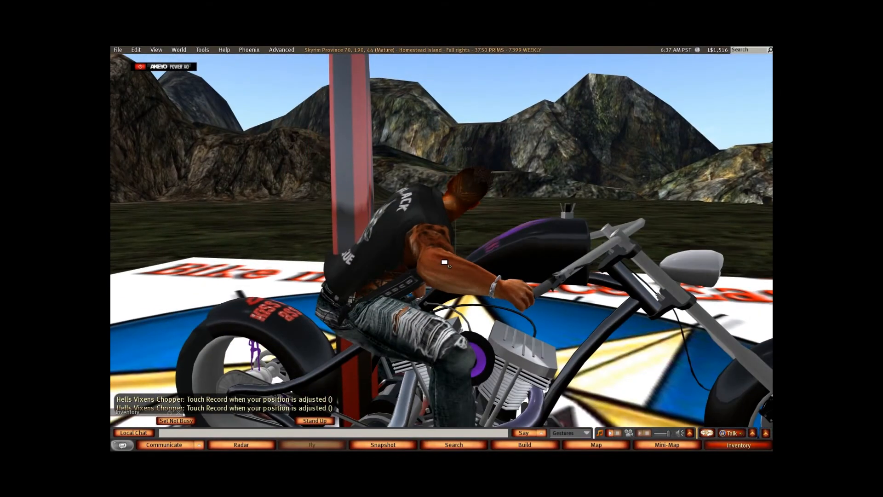
{"action": "right_click", "coordinate": [348, 204]}
{"action": "left_click", "coordinate": [369, 220]}
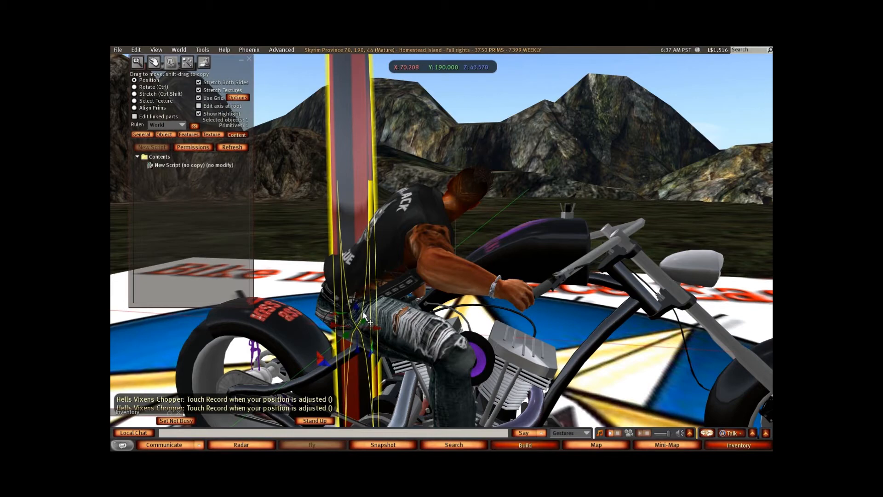
{"action": "left_click_drag", "start_coordinate": [355, 306], "coordinate": [355, 309]}
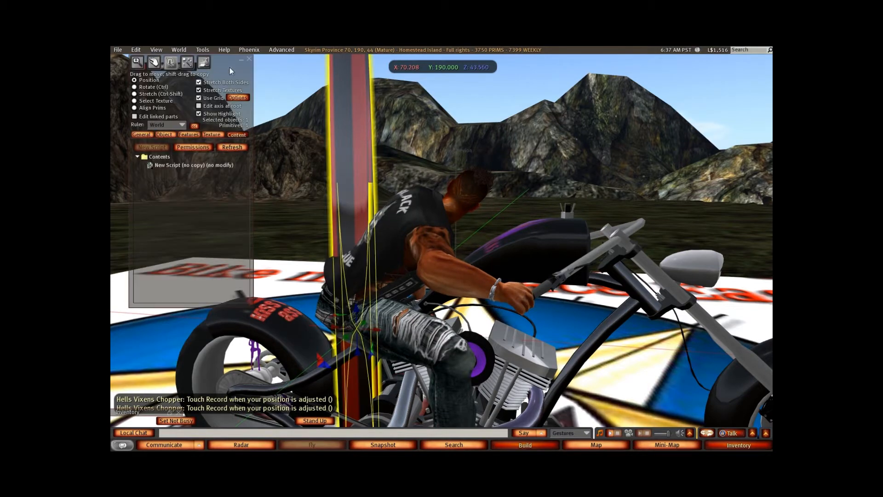
{"action": "left_click", "coordinate": [247, 60]}
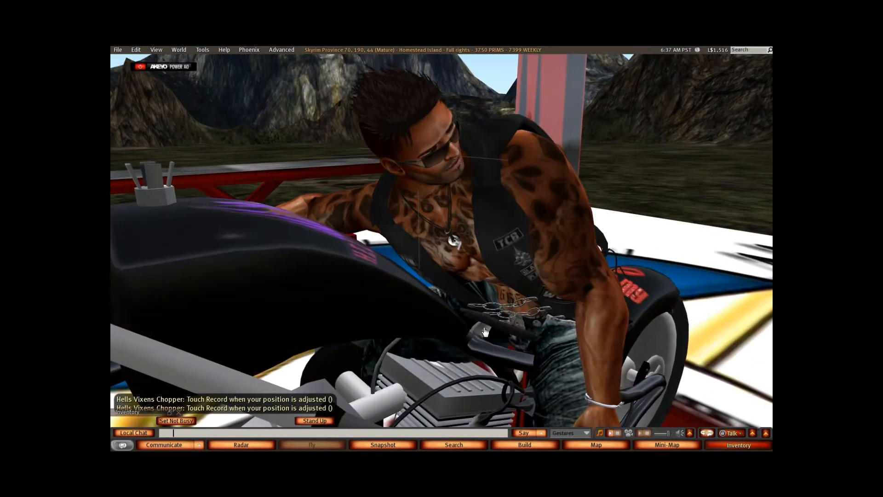
{"action": "left_click", "coordinate": [484, 330]}
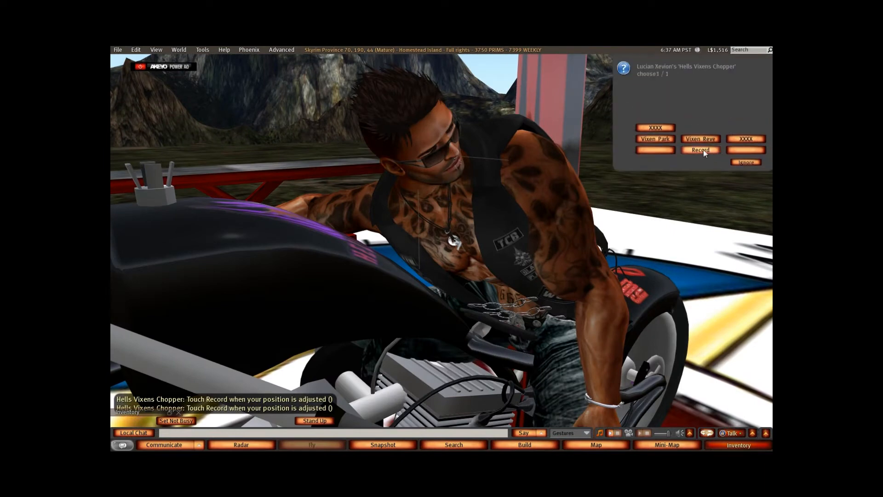
{"action": "left_click", "coordinate": [701, 150]}
- Load the Vixen Park pose, check how the rider lies on the bike, and record its position
{"action": "left_click", "coordinate": [478, 333]}
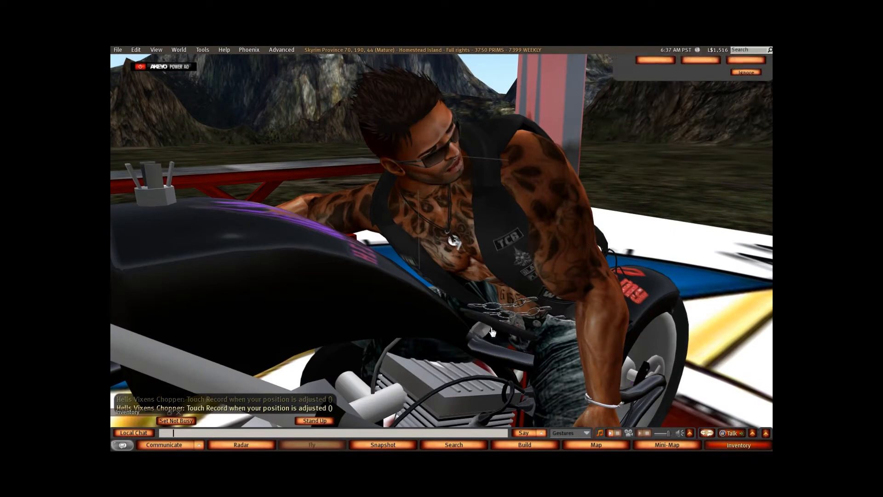
{"action": "left_click", "coordinate": [656, 140]}
{"action": "scroll", "coordinate": [466, 284], "scroll_direction": "down", "scroll_amount": 5}
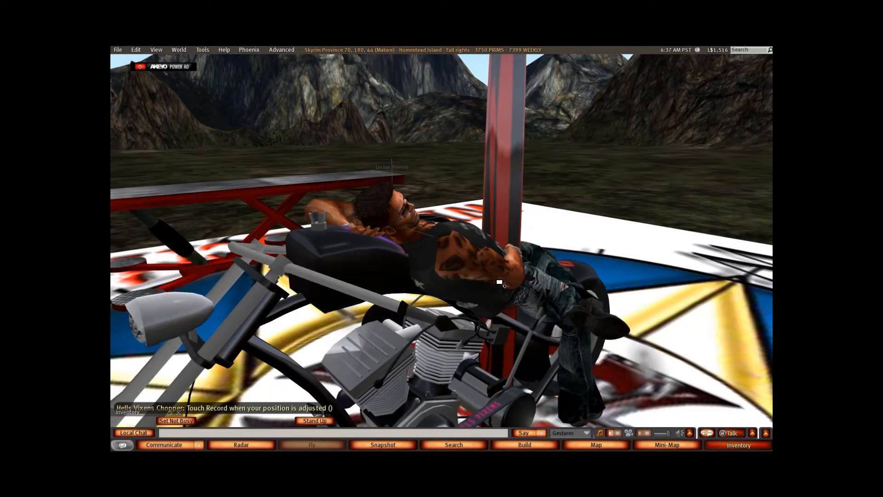
{"action": "left_click_drag", "start_coordinate": [519, 271], "coordinate": [400, 267], "text": "ctrl+alt"}
{"action": "scroll", "coordinate": [434, 266], "scroll_direction": "up", "scroll_amount": 4}
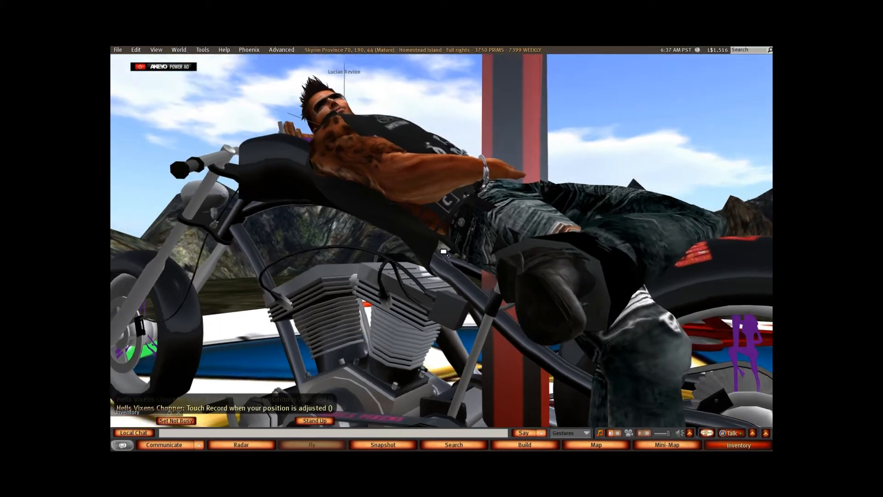
{"action": "scroll", "coordinate": [420, 247], "scroll_direction": "up", "scroll_amount": 3}
{"action": "left_click", "coordinate": [447, 256]}
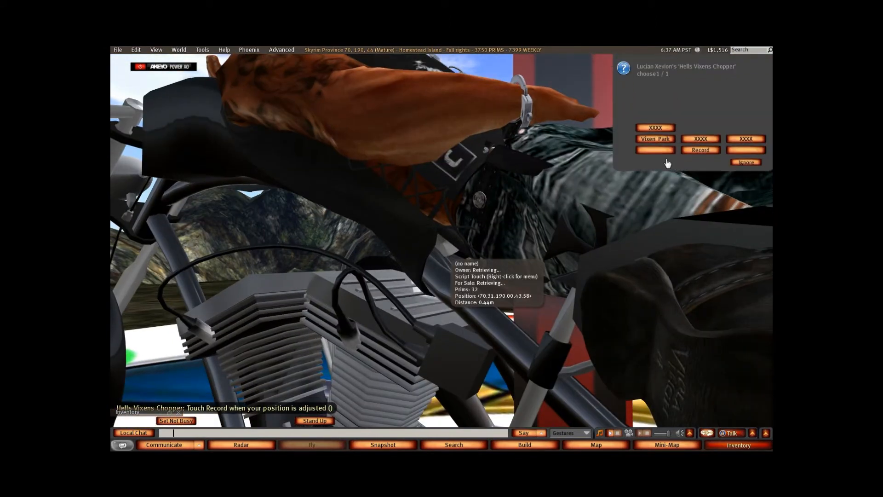
{"action": "left_click", "coordinate": [698, 149]}
- Check that every pose is recorded, dismiss the pose menu and stand the avatar up off the chopper
{"action": "left_click", "coordinate": [450, 254]}
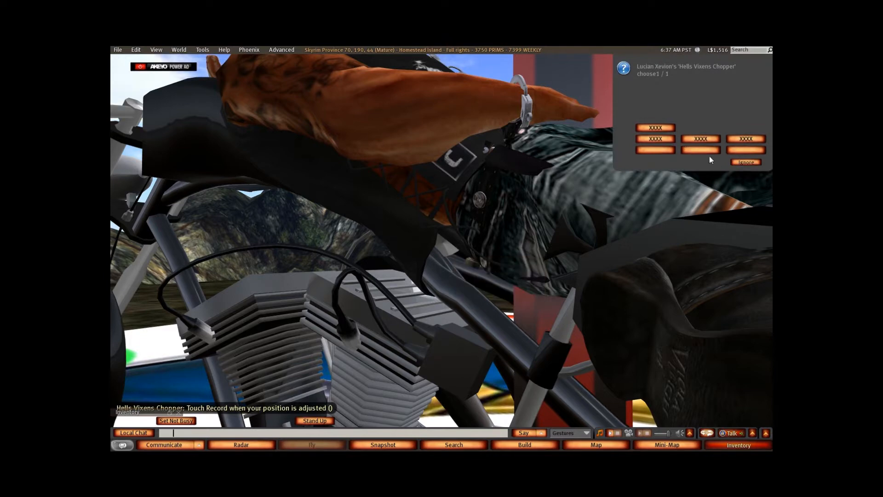
{"action": "left_click", "coordinate": [747, 162]}
{"action": "scroll", "coordinate": [488, 260], "scroll_direction": "down", "scroll_amount": 5}
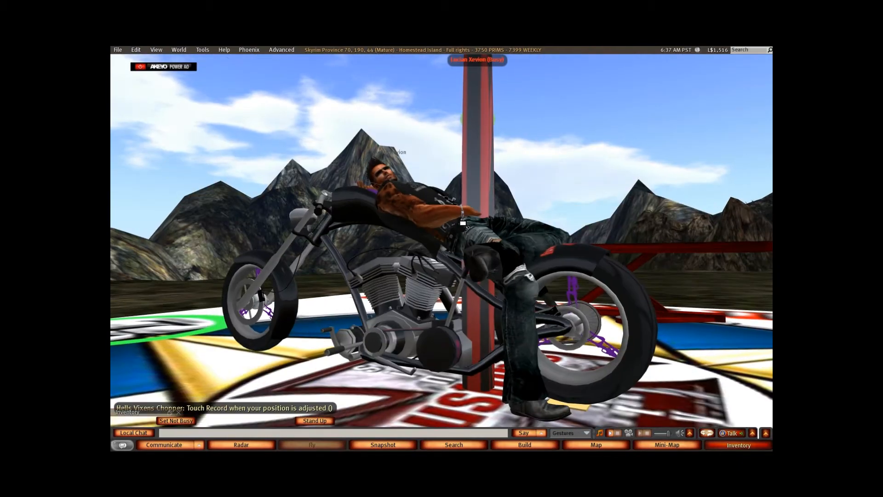
{"action": "left_click_drag", "start_coordinate": [462, 224], "coordinate": [462, 272], "text": "ctrl+alt"}
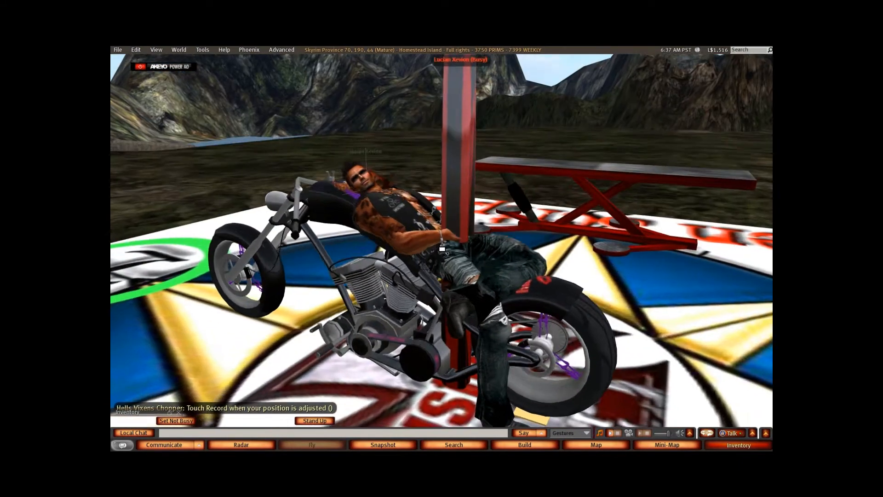
{"action": "scroll", "coordinate": [463, 224], "scroll_direction": "down", "scroll_amount": 4}
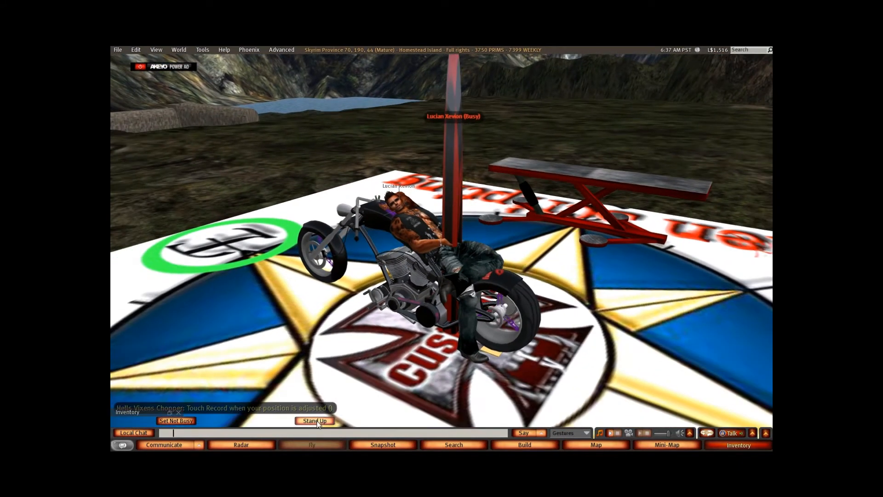
{"action": "left_click", "coordinate": [315, 420]}
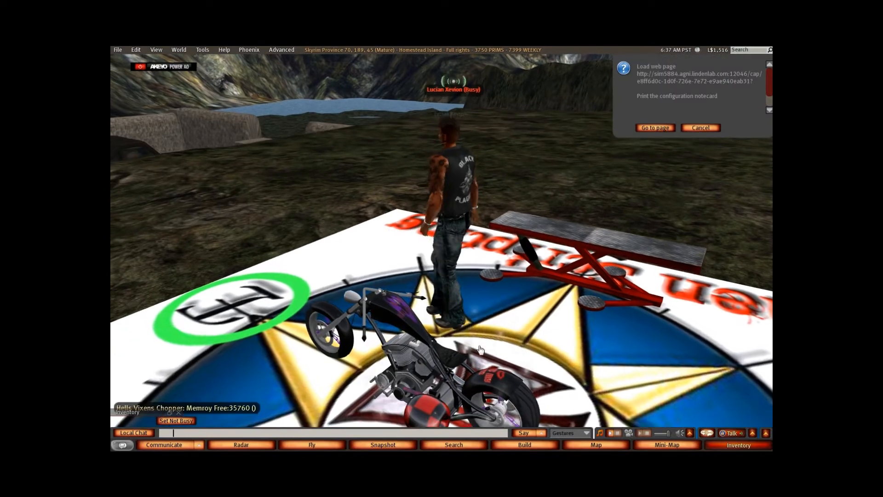
{"action": "key", "text": "Left"}
{"action": "key", "text": "Left"}
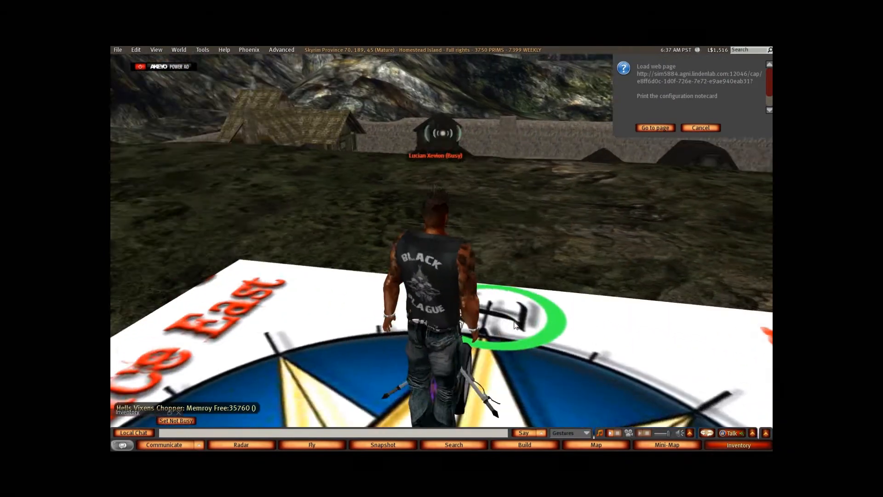
{"action": "key", "text": "Left"}
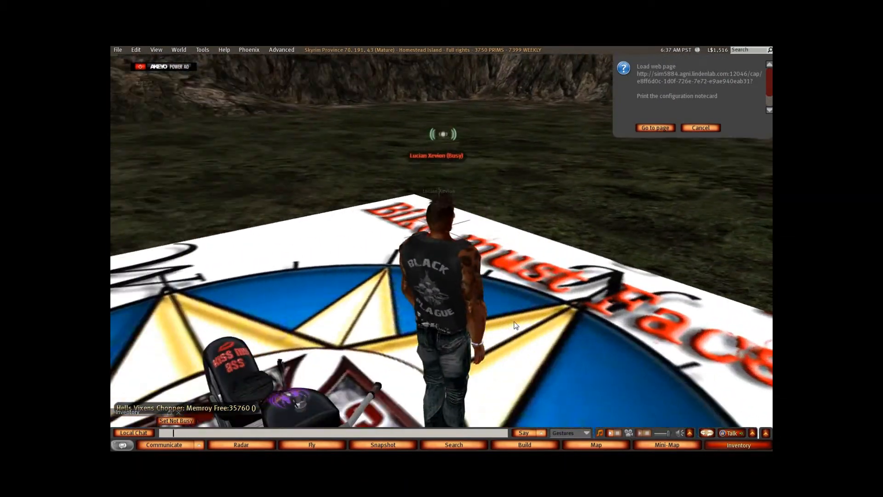
- Turn the avatar to face the chopper and open the web page for printing the pose configuration notecard
{"action": "key", "text": "Left"}
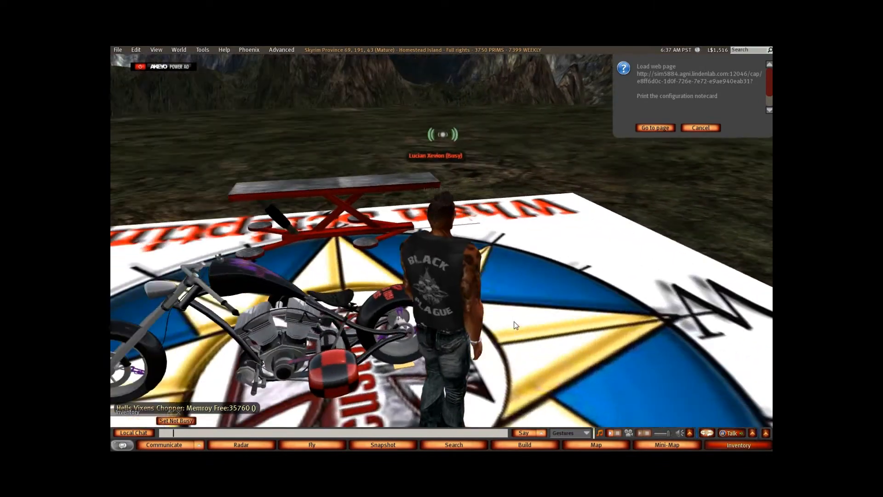
{"action": "left_click", "coordinate": [654, 127]}
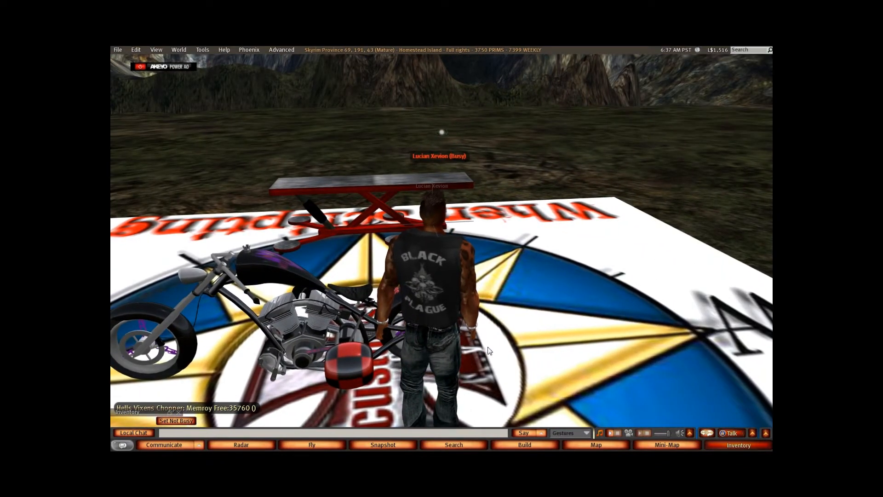
- Move the red Pose_Adjust_Tool off the chopper to X 70.355, Y 193.334, Z 42.968 and finish editing it
{"action": "left_click_drag", "start_coordinate": [349, 365], "coordinate": [413, 364], "text": "alt"}
{"action": "right_click", "coordinate": [441, 249]}
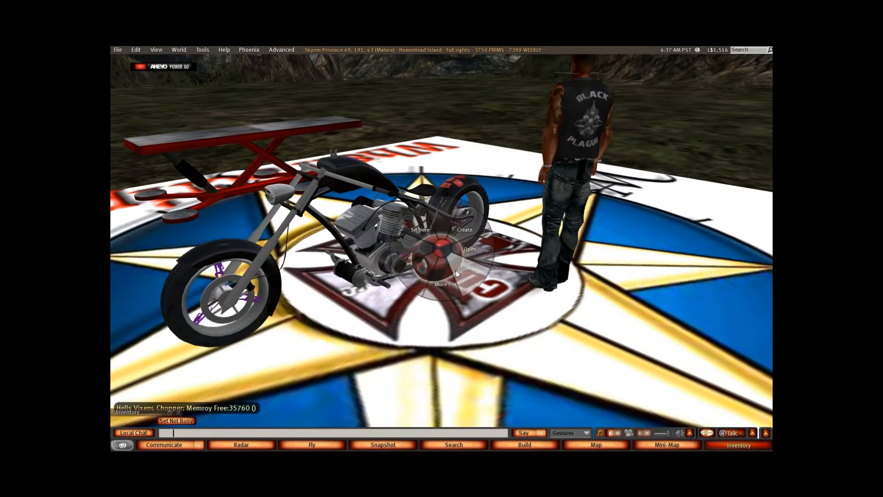
{"action": "left_click", "coordinate": [457, 271]}
{"action": "left_click_drag", "start_coordinate": [458, 272], "coordinate": [751, 359]}
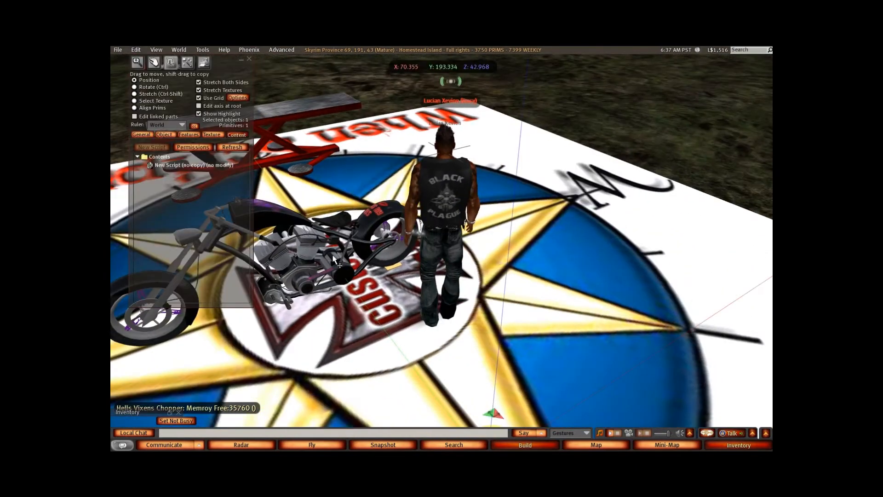
{"action": "left_click", "coordinate": [249, 59]}
{"action": "key", "text": "Down"}
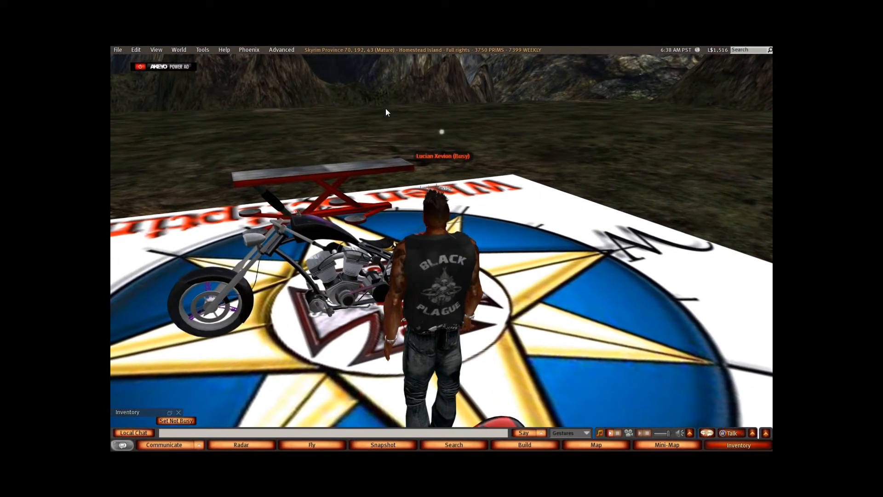
- Open the Config_Card notecard from the CAT Vehicle builders kit 1.815 inventory folder, place it clear of the bike's rear, and minimise the inventory
{"action": "left_click_drag", "start_coordinate": [361, 242], "coordinate": [444, 251], "text": "alt"}
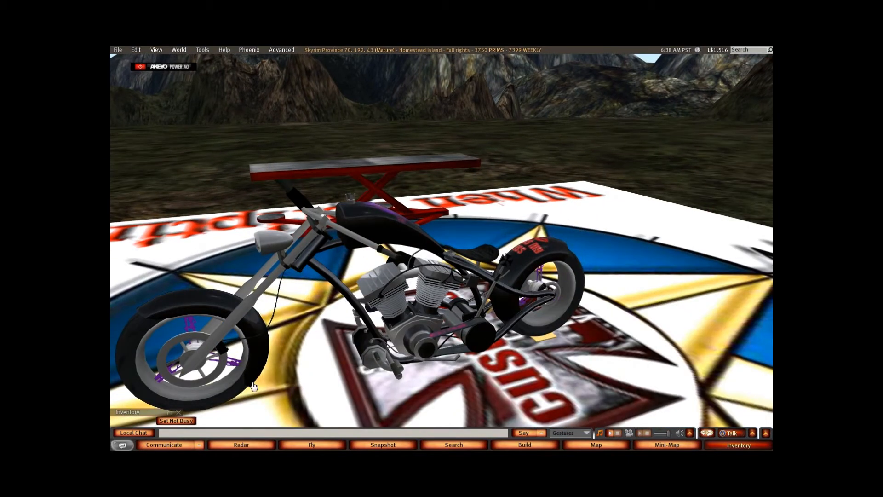
{"action": "left_click", "coordinate": [169, 412]}
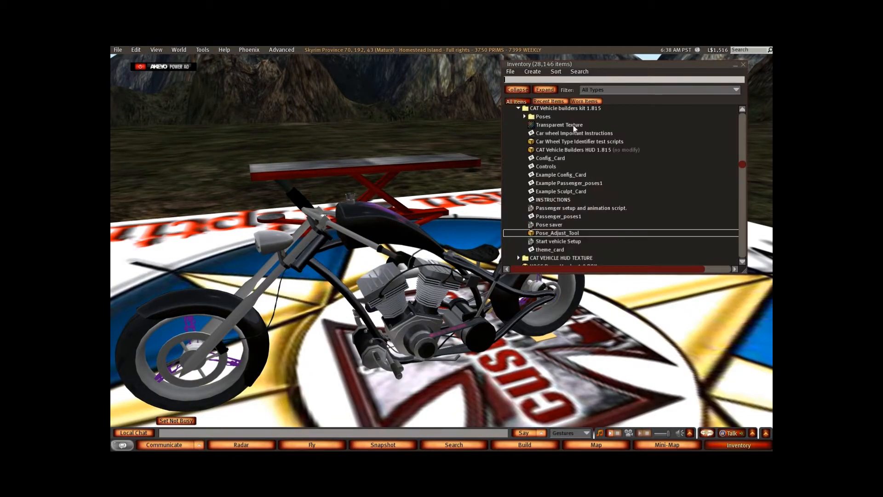
{"action": "double_click", "coordinate": [546, 158]}
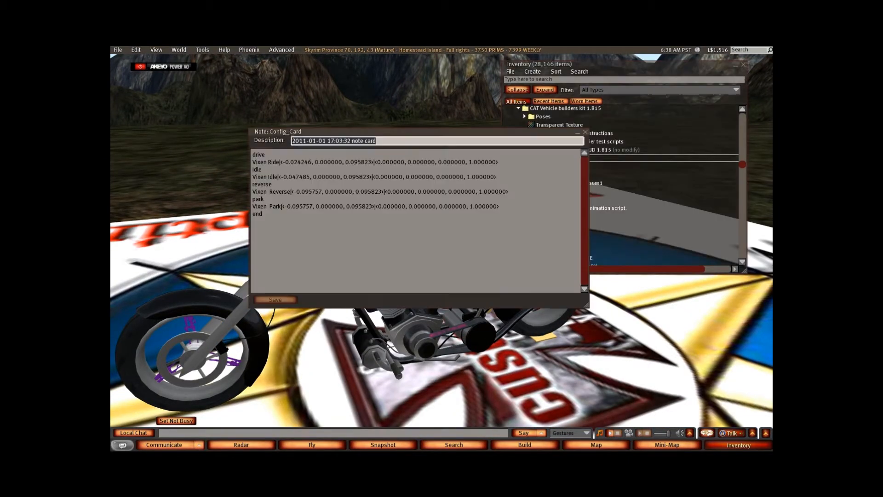
{"action": "left_click_drag", "start_coordinate": [478, 131], "coordinate": [356, 90]}
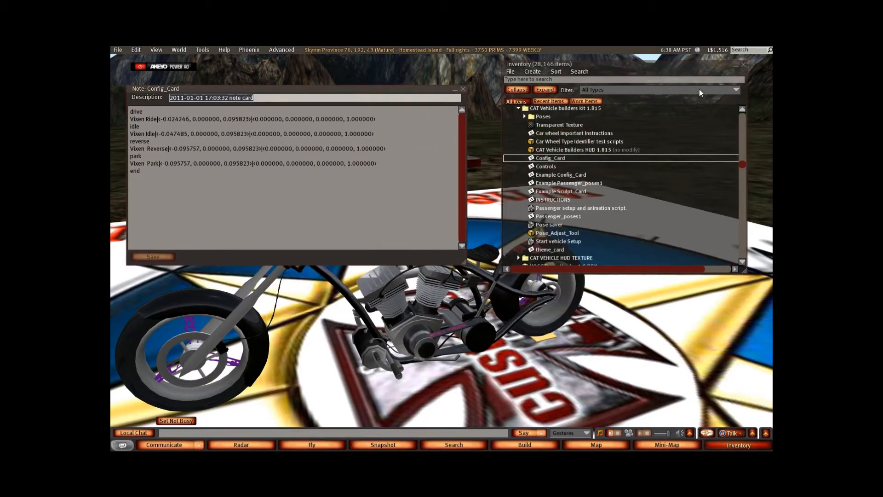
{"action": "left_click", "coordinate": [736, 65]}
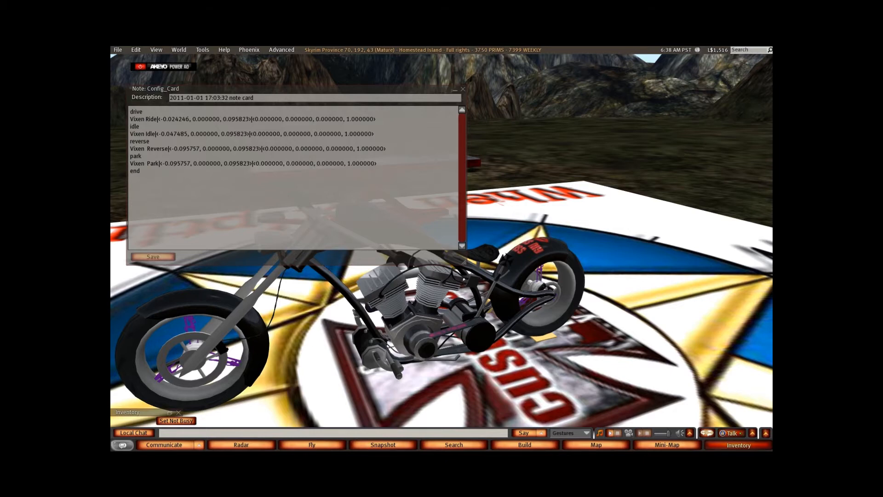
{"action": "left_click_drag", "start_coordinate": [313, 164], "coordinate": [193, 127]}
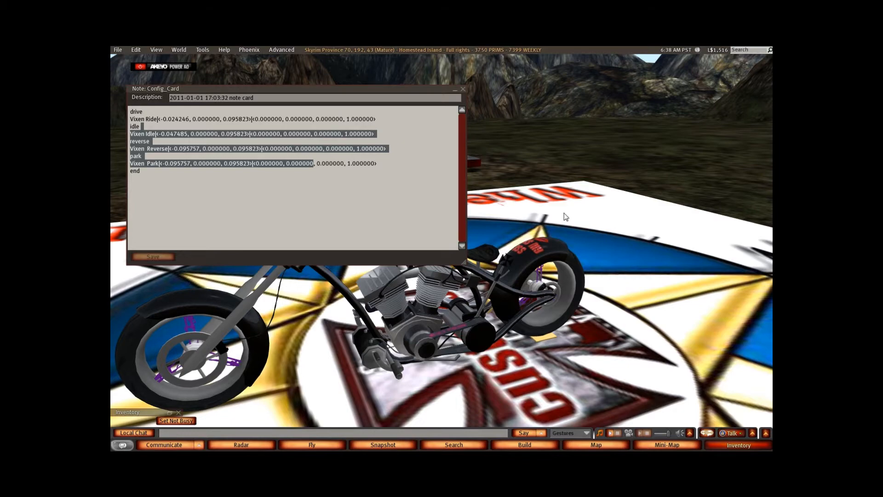
{"action": "left_click", "coordinate": [130, 178]}
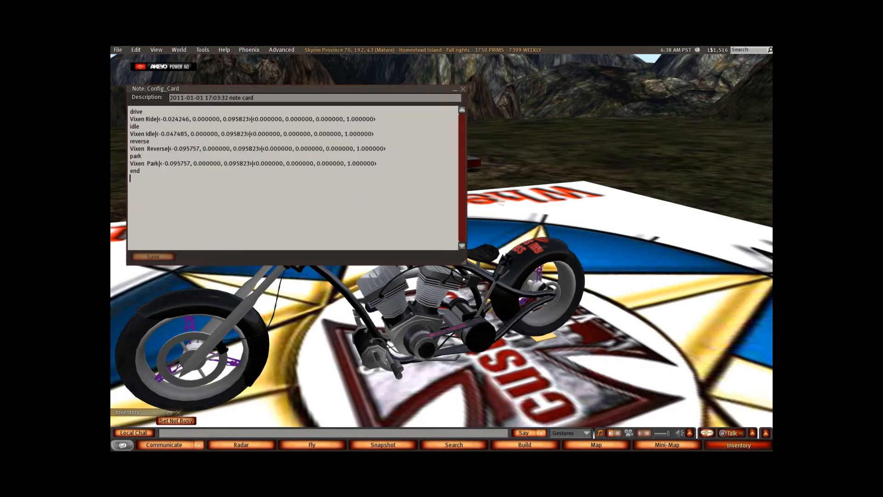
- Replace Config_Card's Vixen Ride and Vixen Idle entries, giving both position <-0.099609, 0.000000, 0.096827> and rotation <0.000000, 0.000000, 0.000000, 1.000000>
{"action": "left_click_drag", "start_coordinate": [130, 119], "coordinate": [375, 118]}
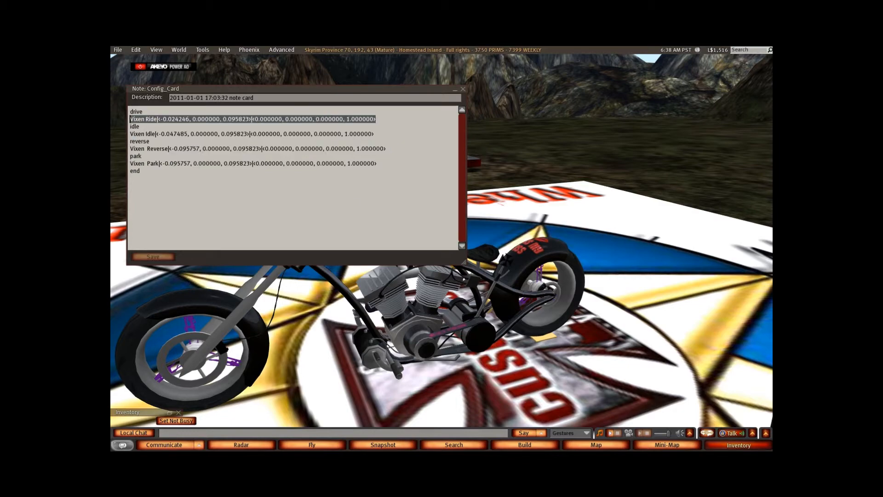
{"action": "key", "text": "ctrl+v"}
{"action": "type", "text": "Vixen Ride|<-0.099609, 0.000000, 0.096827>|<0.000000, 0.000000, 0.000000, 1.000000>"}
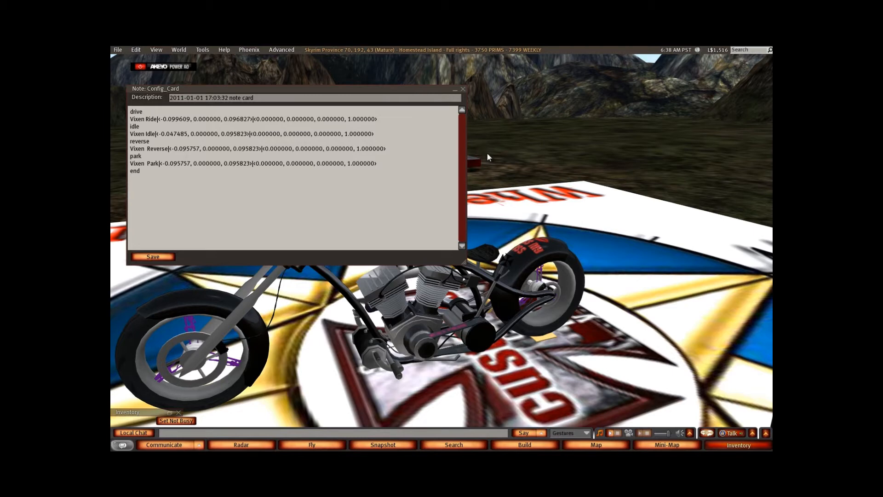
{"action": "left_click", "coordinate": [142, 156]}
{"action": "left_click_drag", "start_coordinate": [374, 134], "coordinate": [135, 134]}
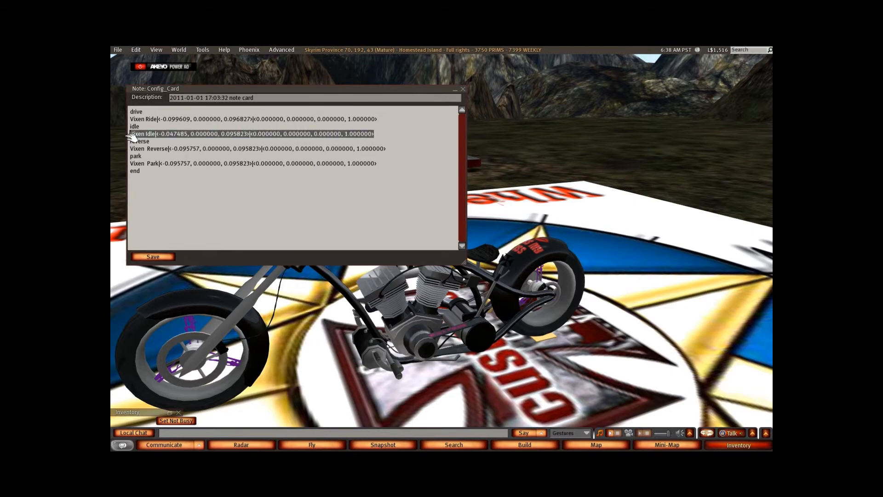
{"action": "type", "text": "Vixen Idle|<-0.099609, 0.000000, 0.096827>|<0.000000, 0.000000, 0.000000, 1.000000>"}
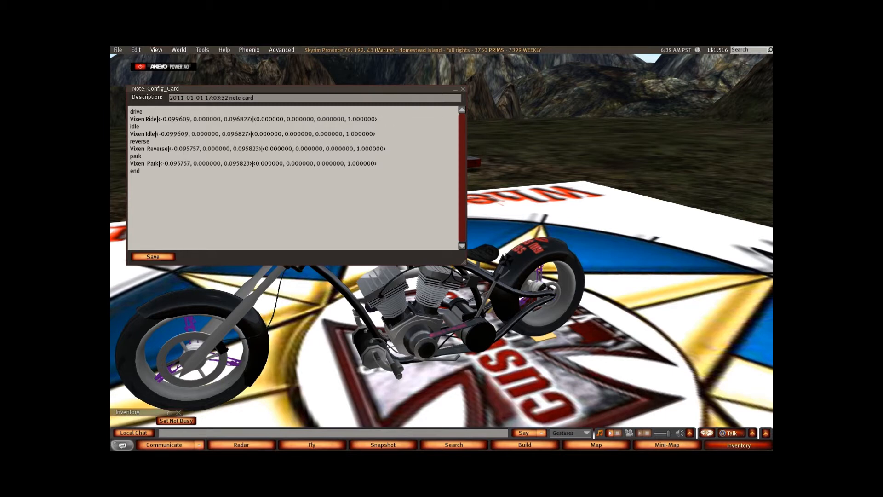
- Set Config_Card's Vixen Reverse and Vixen Park entries to position <-0.099609, 0.000000, 0.086309> with rotation <0.000000, 0.000000, 0.000000, 1.000000>, and save the notecard
{"action": "left_click_drag", "start_coordinate": [386, 148], "coordinate": [131, 148]}
{"action": "type", "text": "Vixen Reverse|<-0.099609, 0.000000, 0.086309>|<0.000000, 0.000000, 0.000000, 1.000000>"}
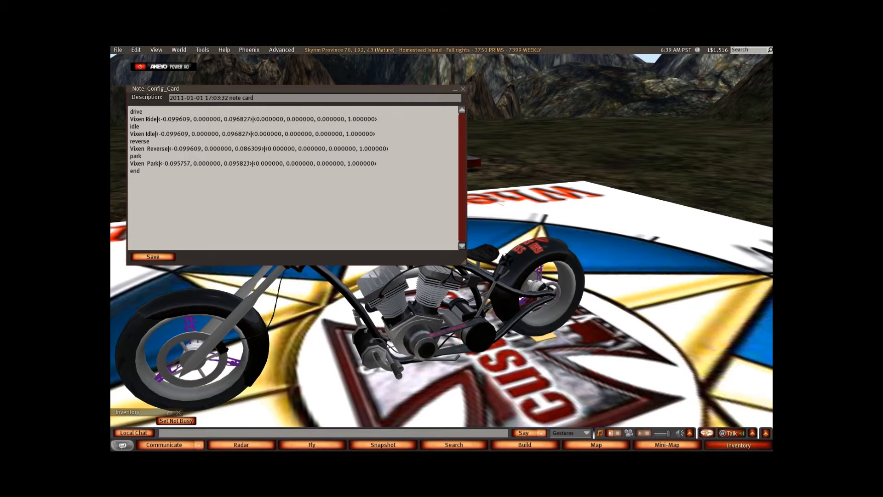
{"action": "left_click_drag", "start_coordinate": [377, 163], "coordinate": [130, 164]}
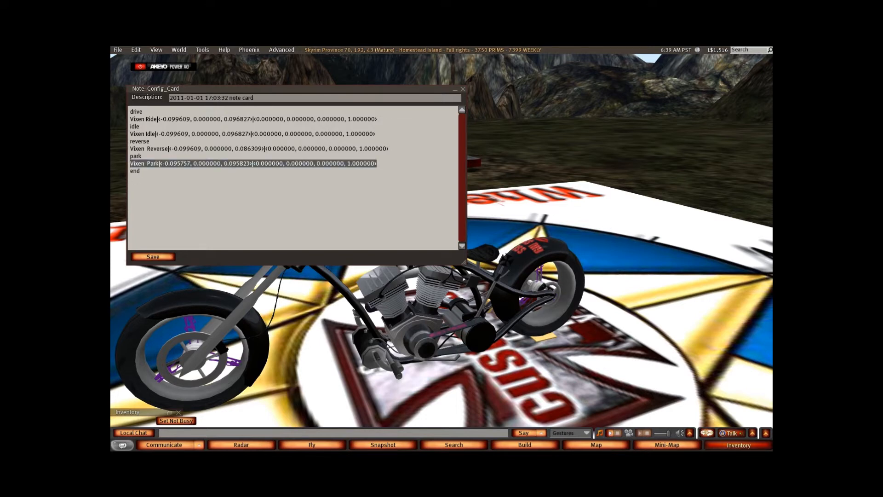
{"action": "type", "text": "Vixen  Park|<-0.099609, 0.000000, 0.086309>|<0.000000, 0.000000, 0.000000, 1.000000>"}
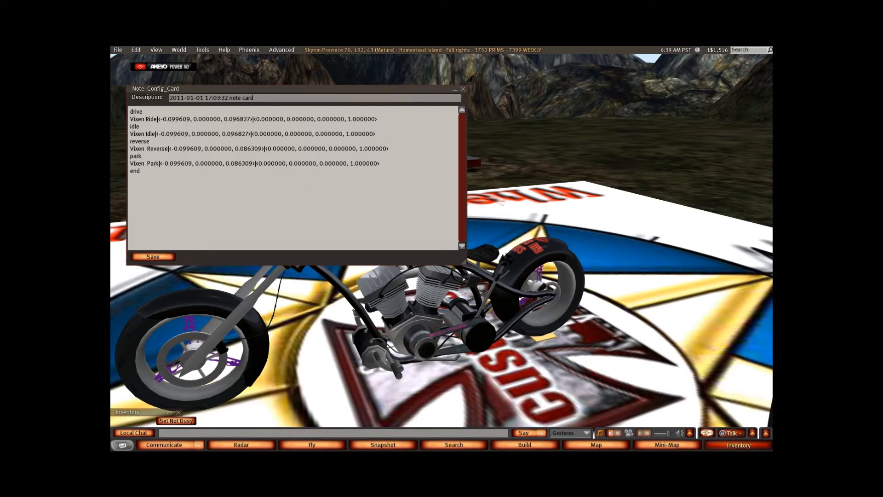
{"action": "left_click", "coordinate": [154, 256]}
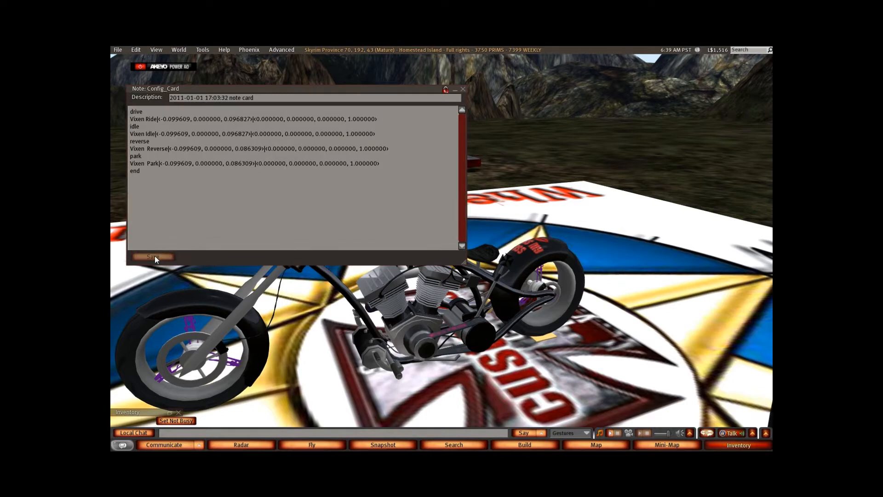
{"action": "left_click", "coordinate": [462, 89]}
- Copy Config_Card from the inventory into the Hells Vixens Chopper's contents and finish editing the bike
{"action": "left_click", "coordinate": [169, 409]}
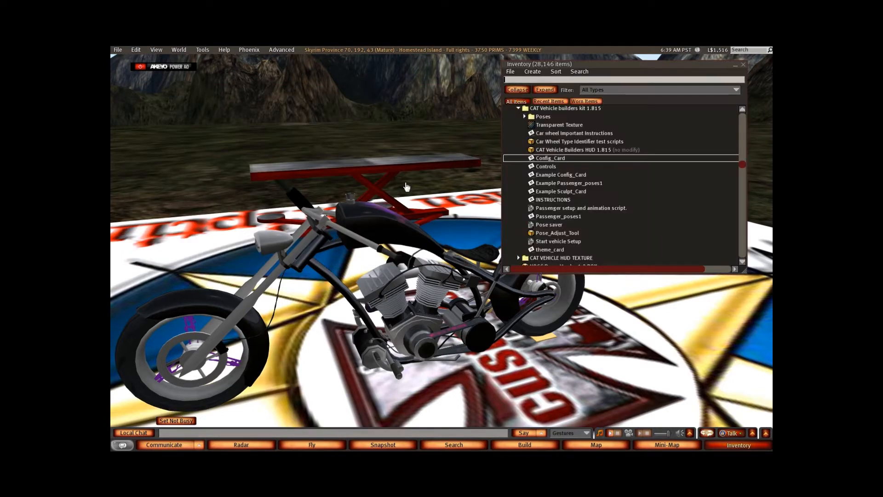
{"action": "left_click_drag", "start_coordinate": [443, 253], "coordinate": [405, 239], "text": "alt"}
{"action": "right_click", "coordinate": [444, 253]}
{"action": "left_click", "coordinate": [454, 271]}
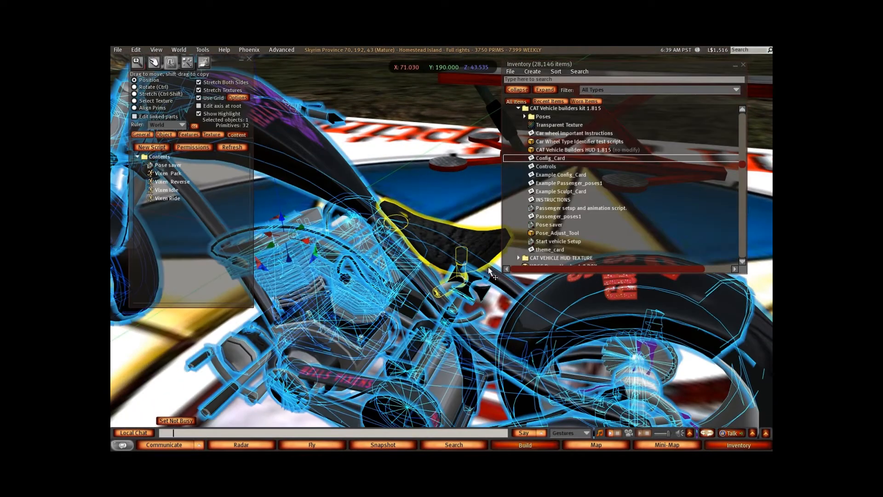
{"action": "left_click", "coordinate": [403, 221], "text": "ctrl+alt"}
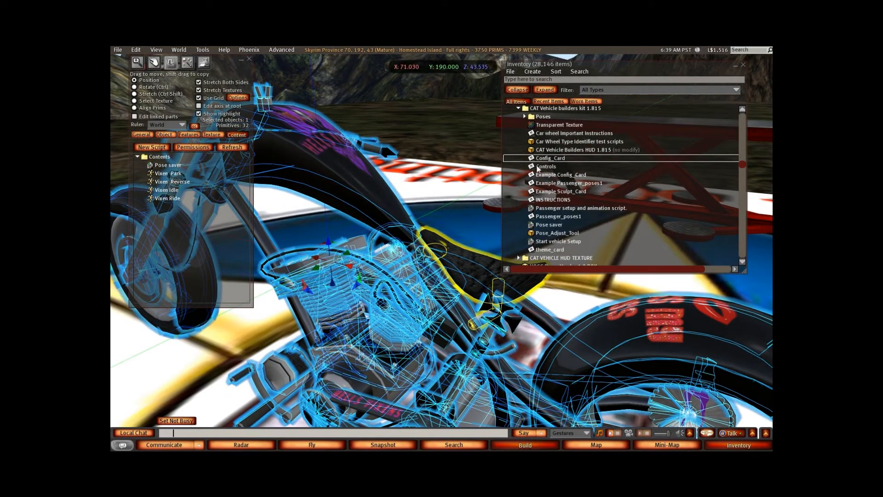
{"action": "left_click", "coordinate": [532, 159]}
{"action": "left_click_drag", "start_coordinate": [532, 158], "coordinate": [208, 211]}
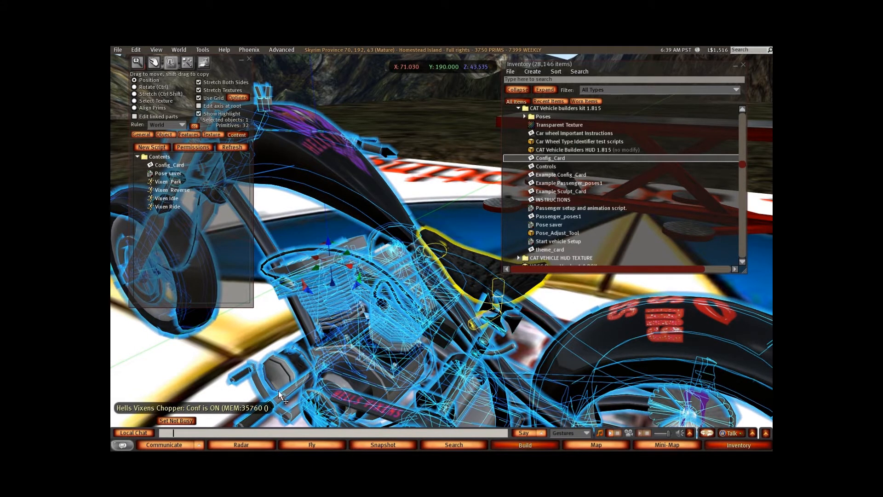
{"action": "scroll", "coordinate": [356, 273], "scroll_direction": "down", "scroll_amount": 2}
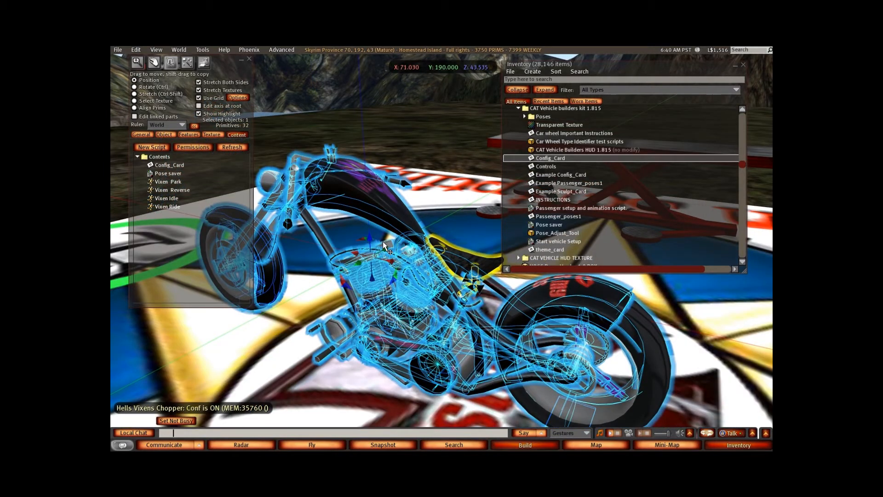
{"action": "left_click", "coordinate": [249, 60]}
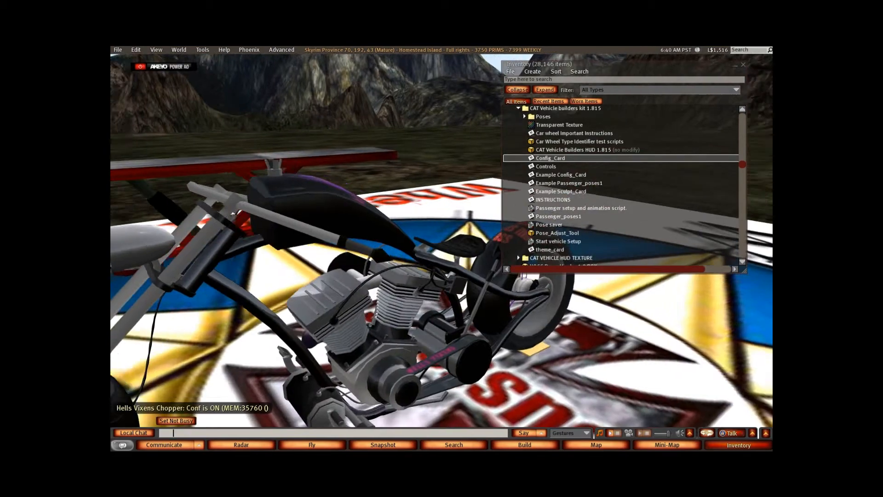
- Wear the CAT Vehicle Builders HUD 1.815 from the builders kit folder
{"action": "left_click_drag", "start_coordinate": [460, 259], "coordinate": [547, 249], "text": "alt"}
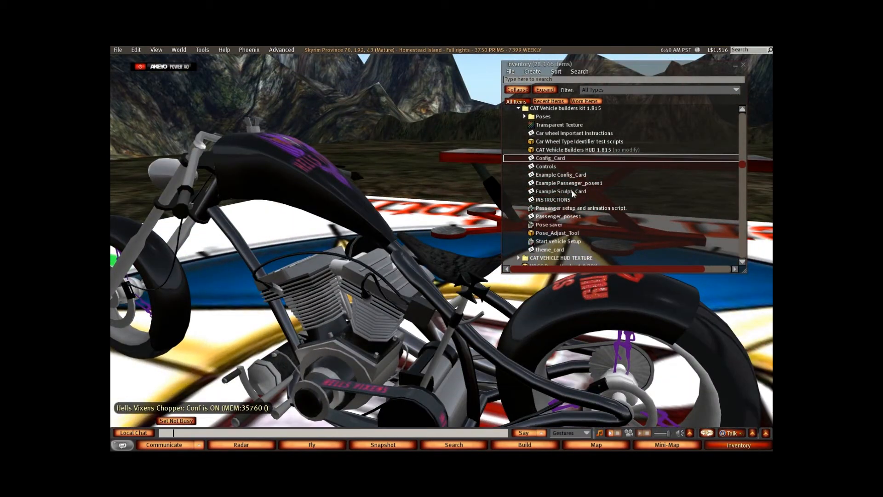
{"action": "left_click", "coordinate": [561, 150]}
{"action": "right_click", "coordinate": [561, 150]}
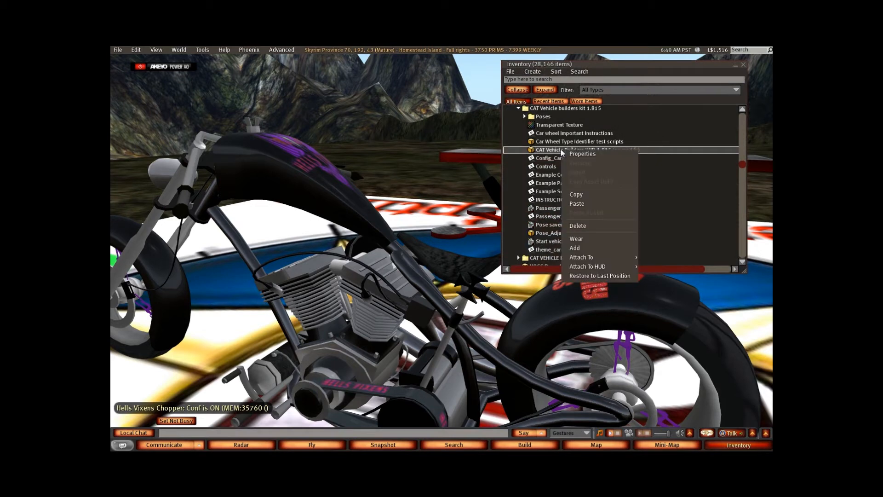
{"action": "left_click", "coordinate": [586, 238]}
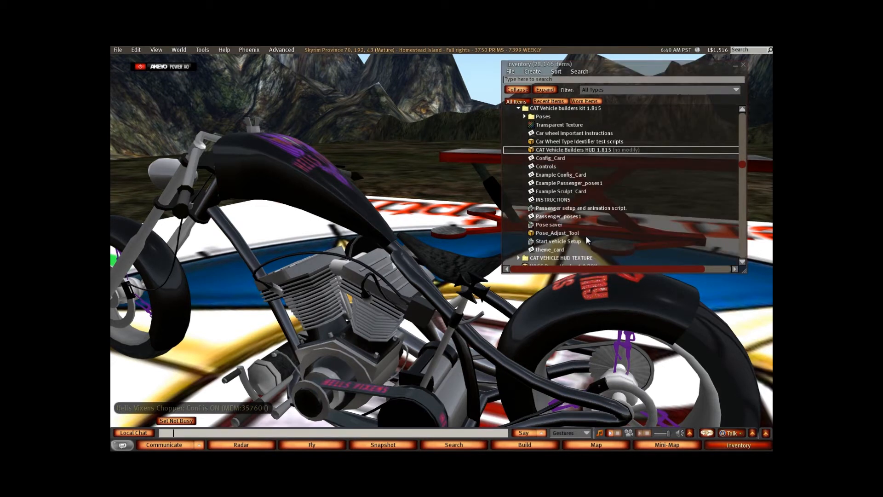
{"action": "scroll", "coordinate": [432, 234], "scroll_direction": "down", "scroll_amount": 2}
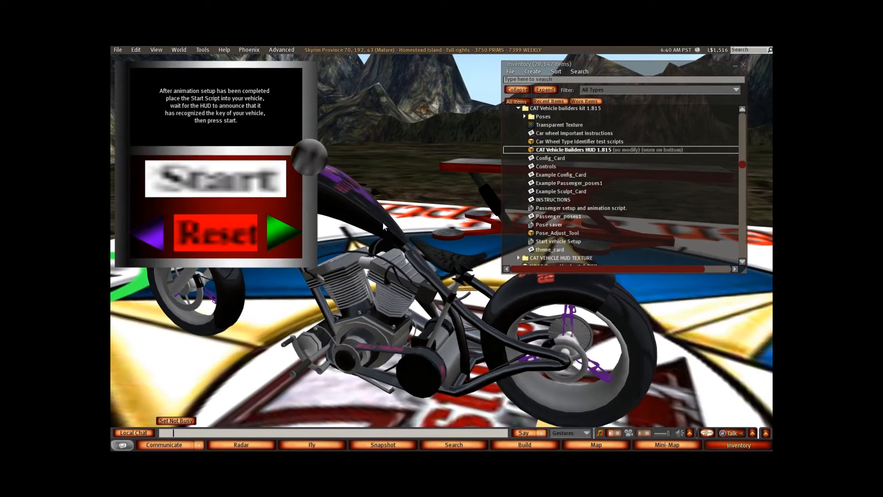
- Add the Start vehicle Setup script to the chopper's contents and finish editing the bike
{"action": "mouse_move", "coordinate": [383, 223]}
{"action": "left_mouse_down", "text": "alt"}
{"action": "mouse_move", "coordinate": [446, 227]}
{"action": "mouse_move", "coordinate": [396, 226]}
{"action": "left_mouse_up", "text": "alt"}
{"action": "right_click", "coordinate": [514, 307]}
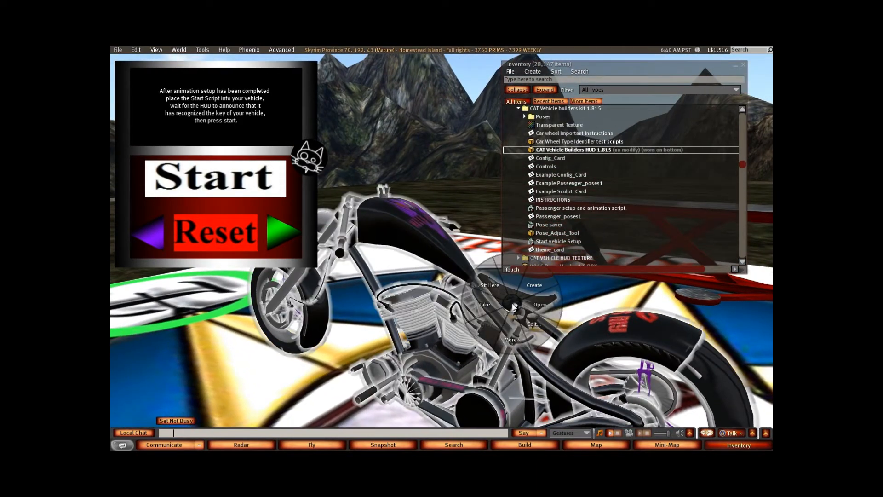
{"action": "left_click", "coordinate": [530, 322]}
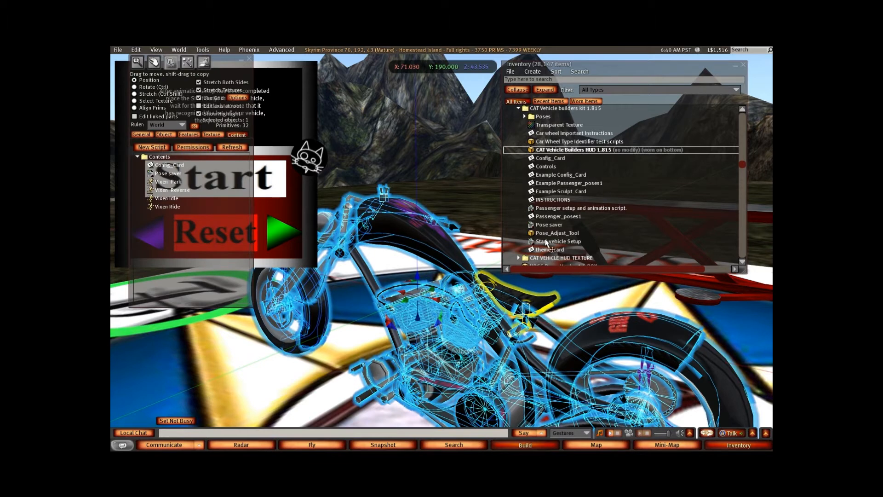
{"action": "left_click", "coordinate": [556, 241]}
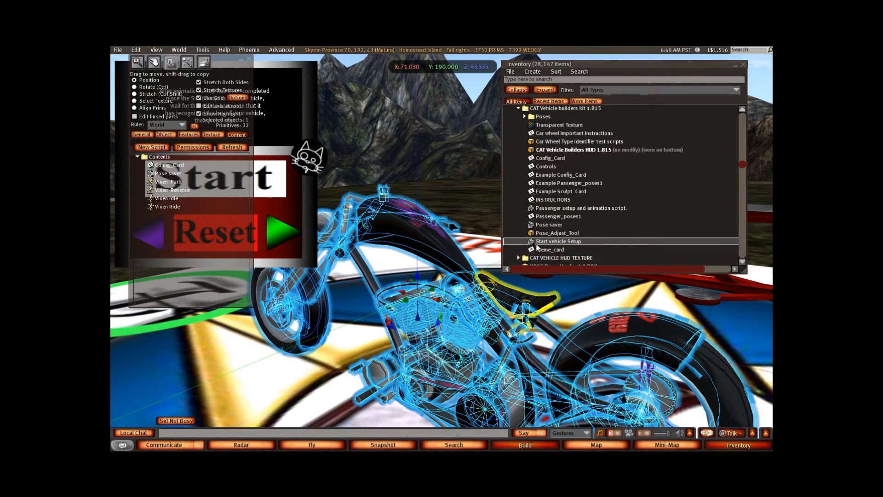
{"action": "left_click_drag", "start_coordinate": [531, 241], "coordinate": [214, 228]}
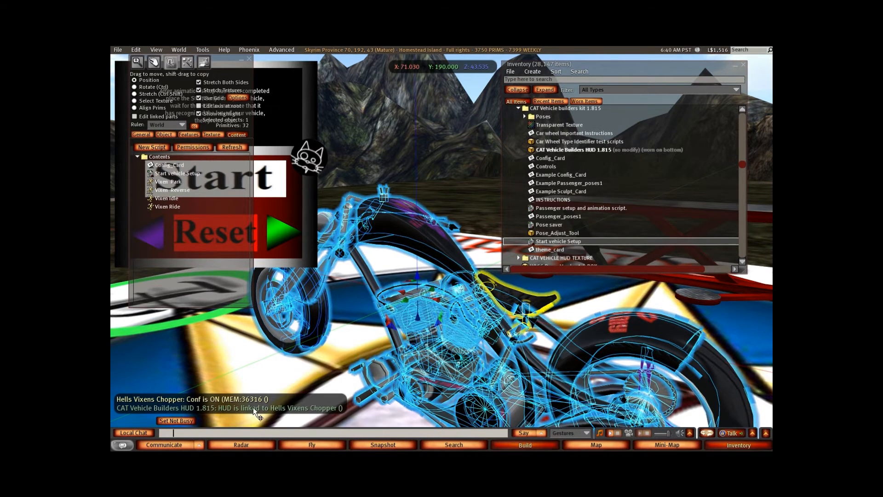
{"action": "left_click", "coordinate": [250, 60]}
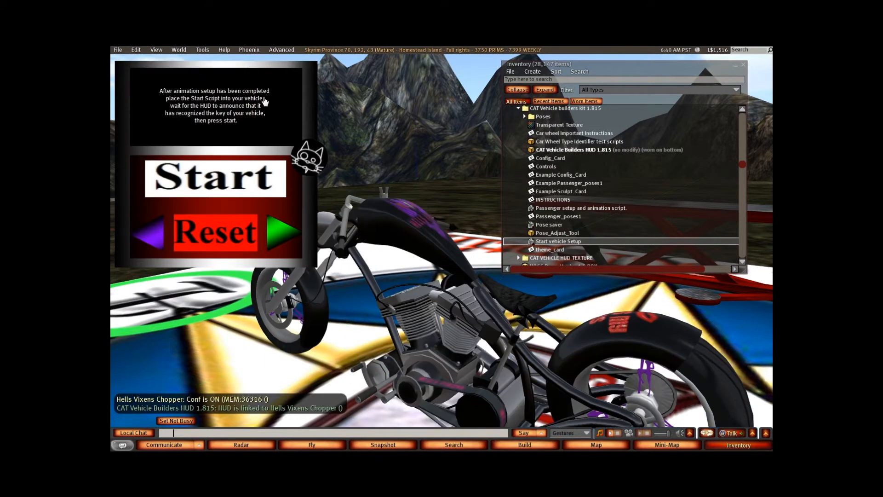
- Minimize the inventory and start the chopper's initial script setup from the CAT Vehicle Builders HUD
{"action": "left_click", "coordinate": [734, 66]}
{"action": "scroll", "coordinate": [526, 299], "scroll_direction": "up", "scroll_amount": 2}
{"action": "left_click_drag", "start_coordinate": [507, 307], "coordinate": [459, 276], "text": "ctrl+alt"}
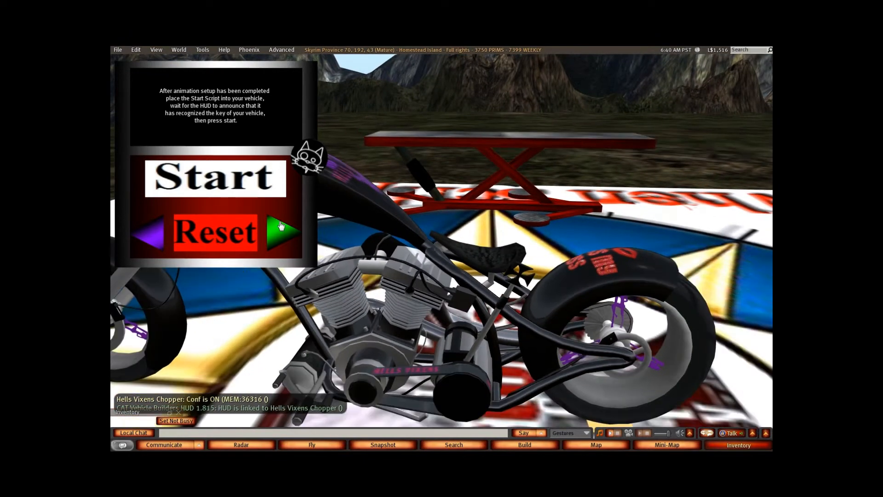
{"action": "left_click", "coordinate": [214, 177]}
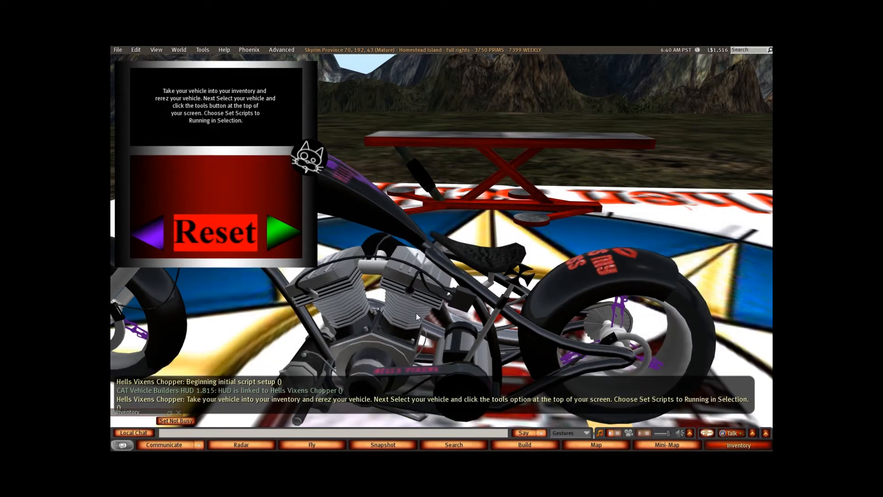
- Take the Hells Vixens Chopper into the inventory, rez it again on the ground, and close the inventory
{"action": "right_click", "coordinate": [409, 298]}
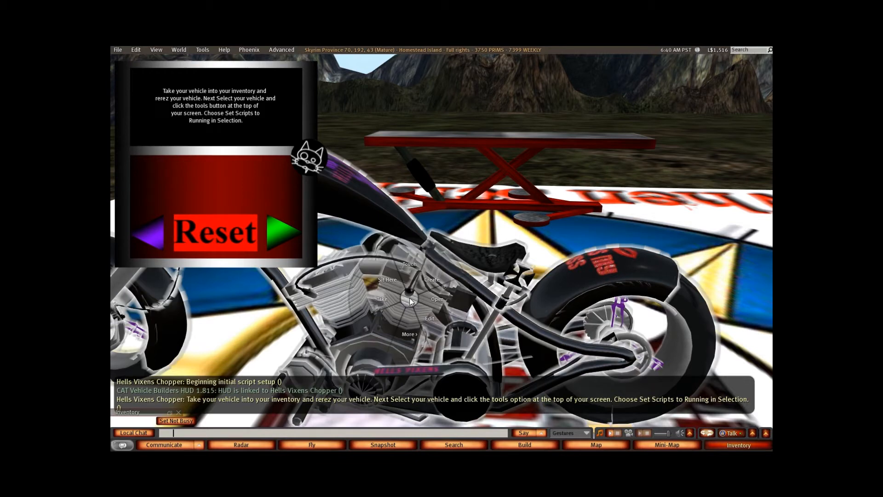
{"action": "left_click", "coordinate": [384, 298]}
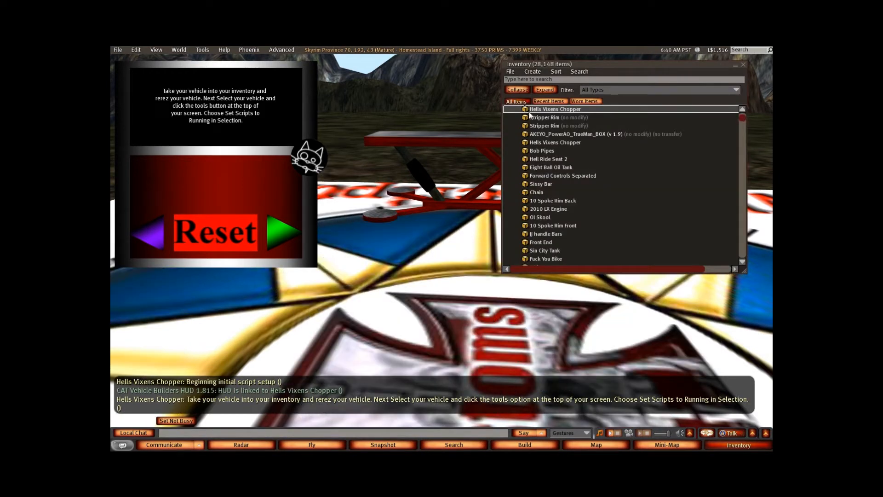
{"action": "left_click_drag", "start_coordinate": [524, 110], "coordinate": [417, 330]}
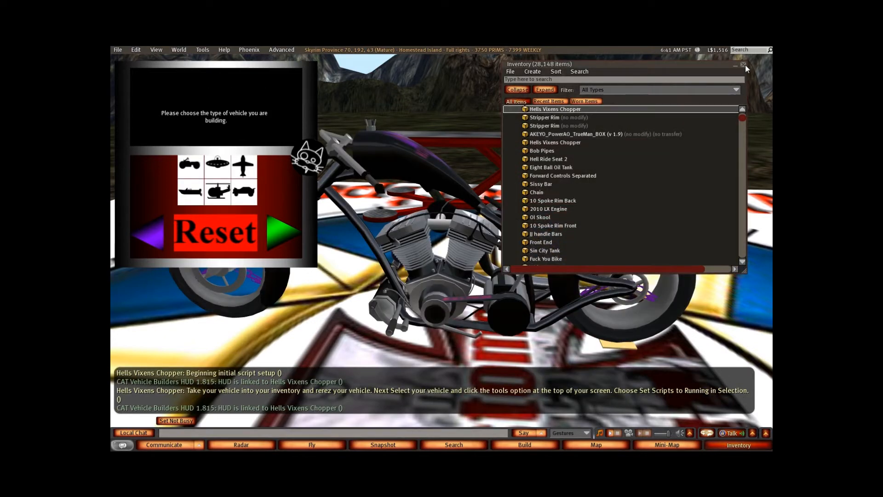
{"action": "left_click", "coordinate": [743, 65]}
- Select the rezzed chopper for editing, set all scripts in the selection to running, and finish editing
{"action": "scroll", "coordinate": [637, 254], "scroll_direction": "down", "scroll_amount": 3}
{"action": "scroll", "coordinate": [492, 279], "scroll_direction": "up", "scroll_amount": 2}
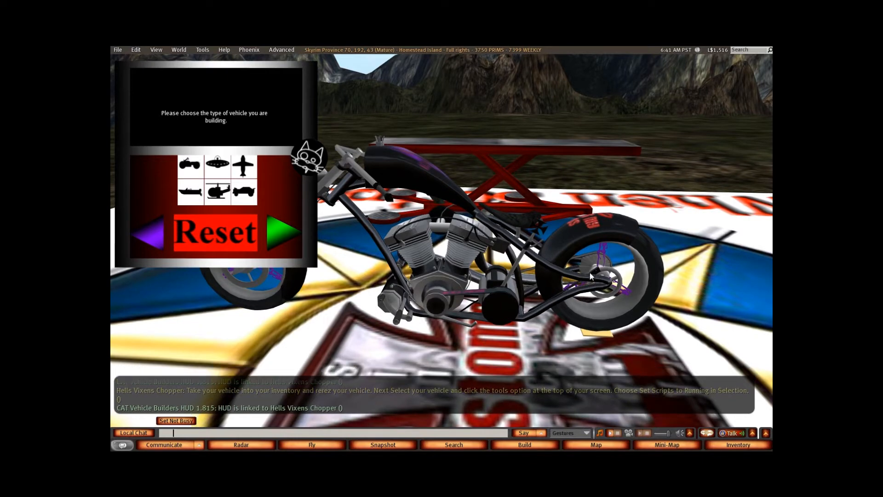
{"action": "right_click", "coordinate": [417, 241]}
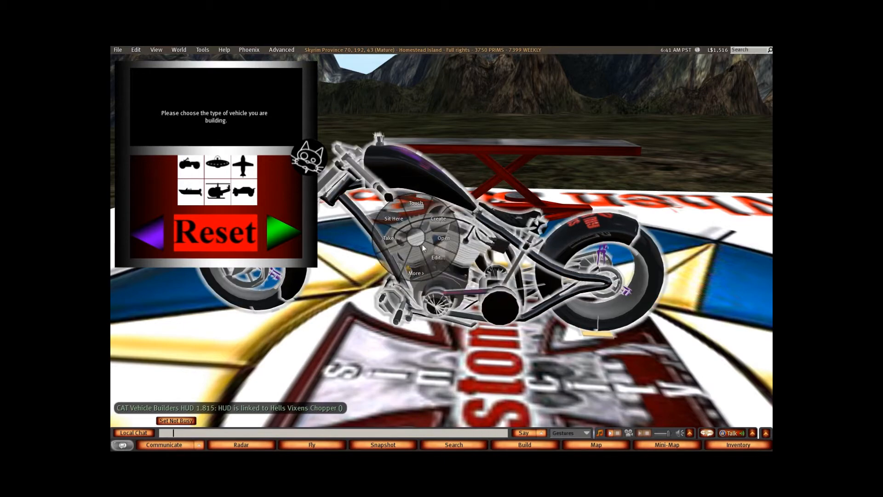
{"action": "left_click", "coordinate": [433, 253]}
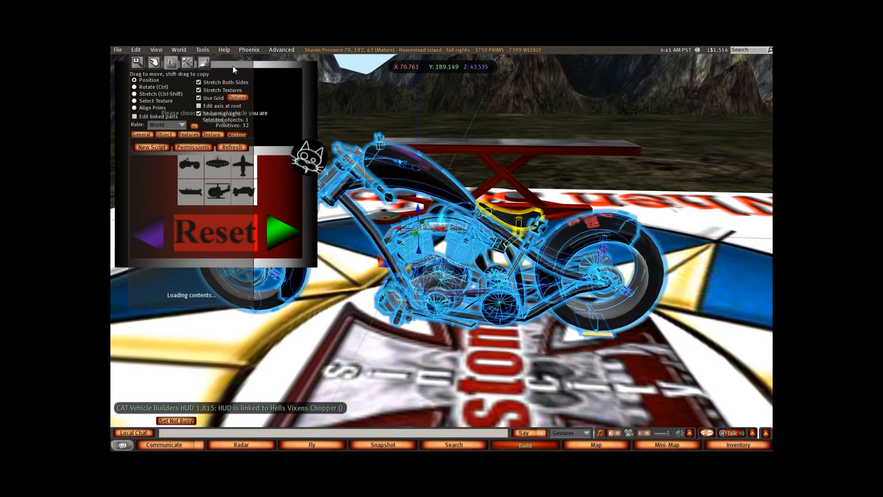
{"action": "left_click_drag", "start_coordinate": [233, 69], "coordinate": [239, 97]}
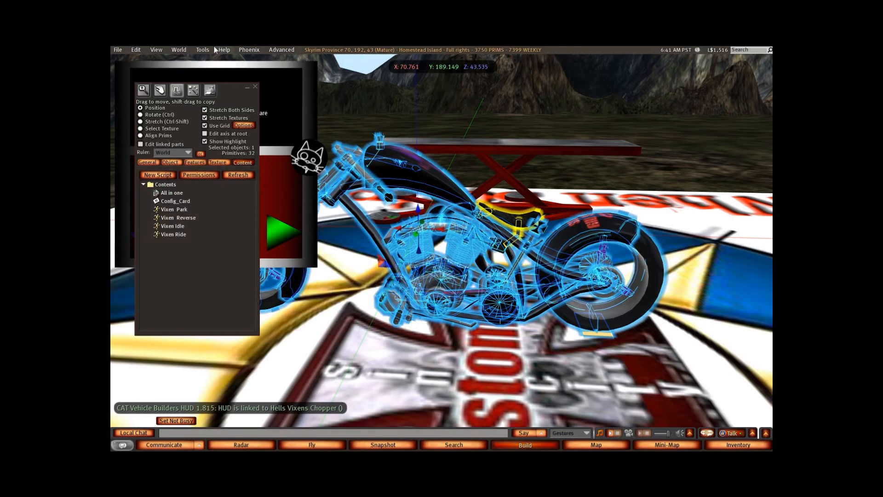
{"action": "left_click", "coordinate": [203, 49]}
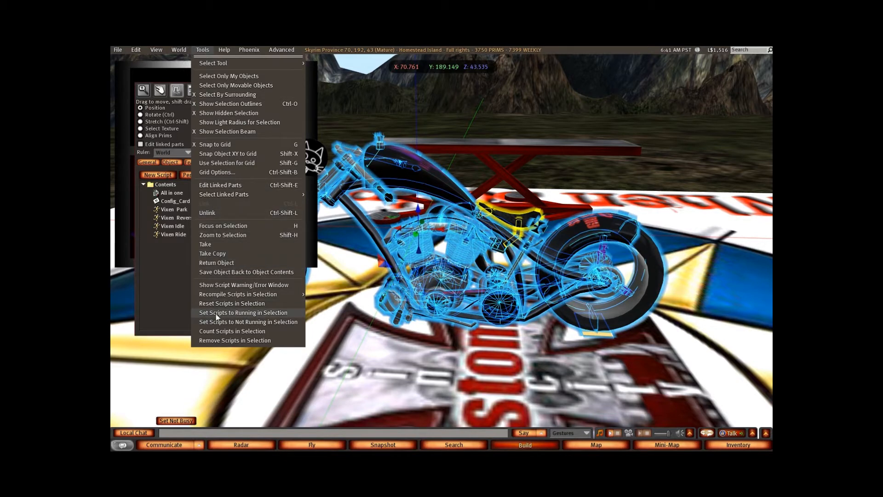
{"action": "left_click", "coordinate": [256, 313]}
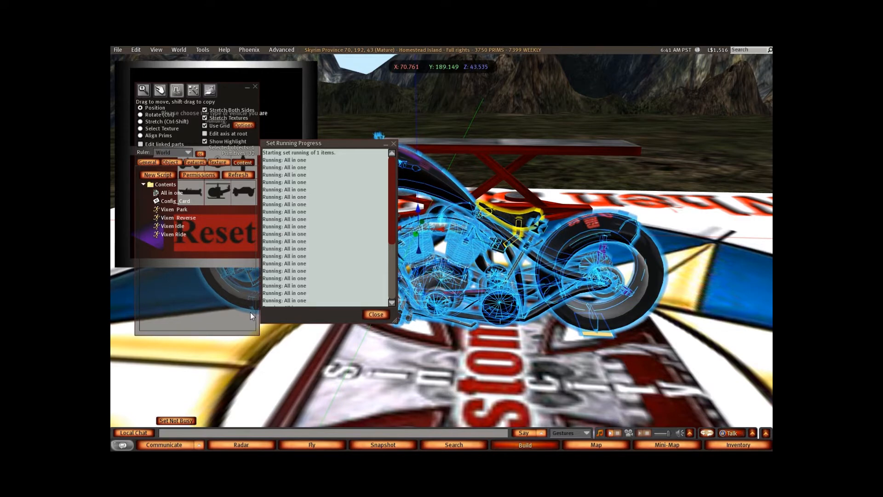
{"action": "left_click_drag", "start_coordinate": [393, 192], "coordinate": [391, 274]}
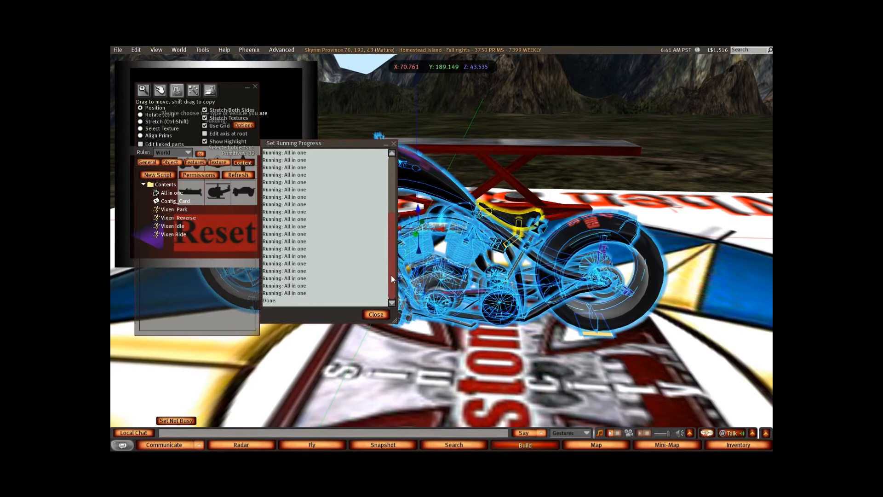
{"action": "left_click", "coordinate": [375, 313]}
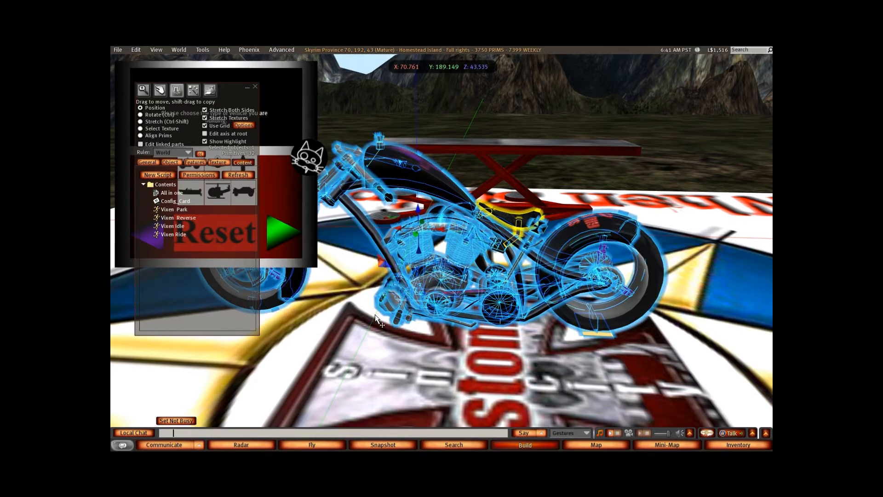
{"action": "left_click", "coordinate": [255, 87]}
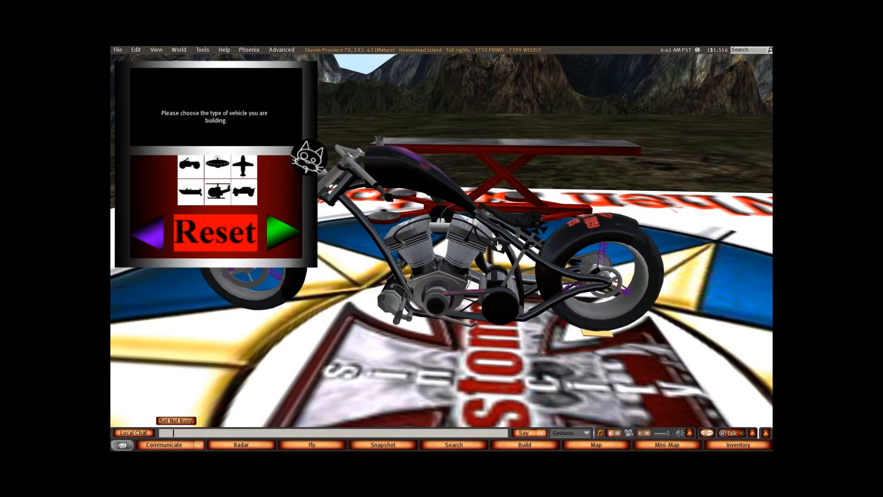
- Choose the bike as the vehicle type in the CAT Vehicle Builders HUD
{"action": "left_click_drag", "start_coordinate": [437, 192], "coordinate": [467, 232], "text": "ctrl+alt"}
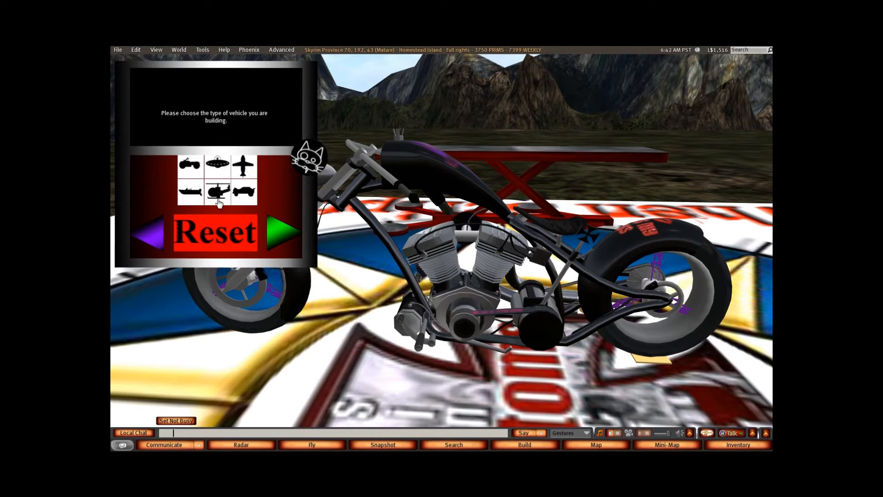
{"action": "left_click", "coordinate": [186, 166]}
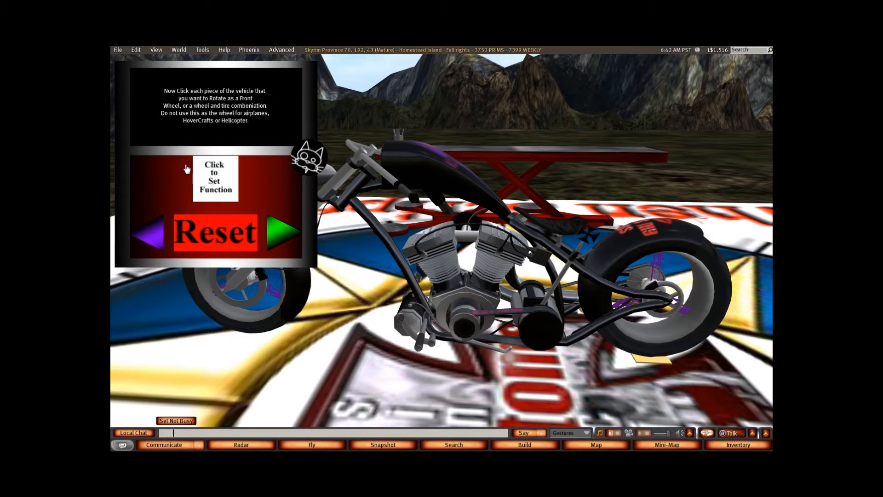
{"action": "left_click_drag", "start_coordinate": [368, 193], "coordinate": [471, 262], "text": "alt"}
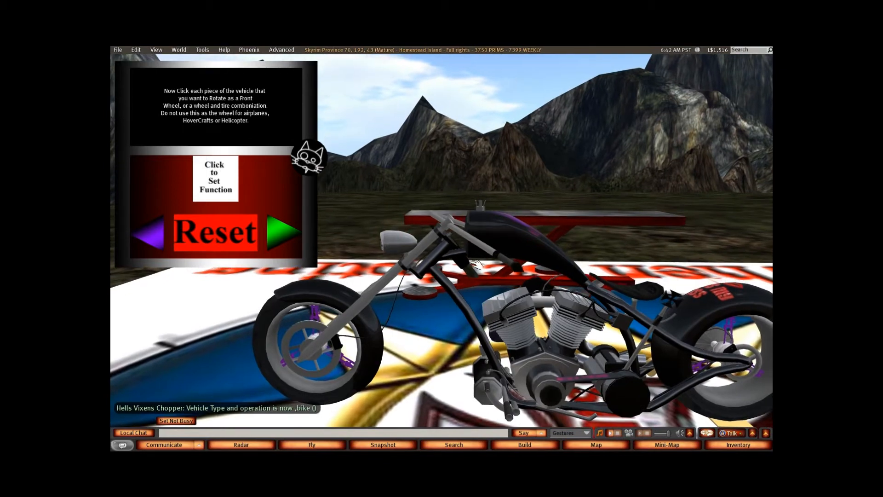
- Change the world's environment setting to Midnight
{"action": "left_click", "coordinate": [179, 49]}
{"action": "mouse_move", "coordinate": [229, 254]}
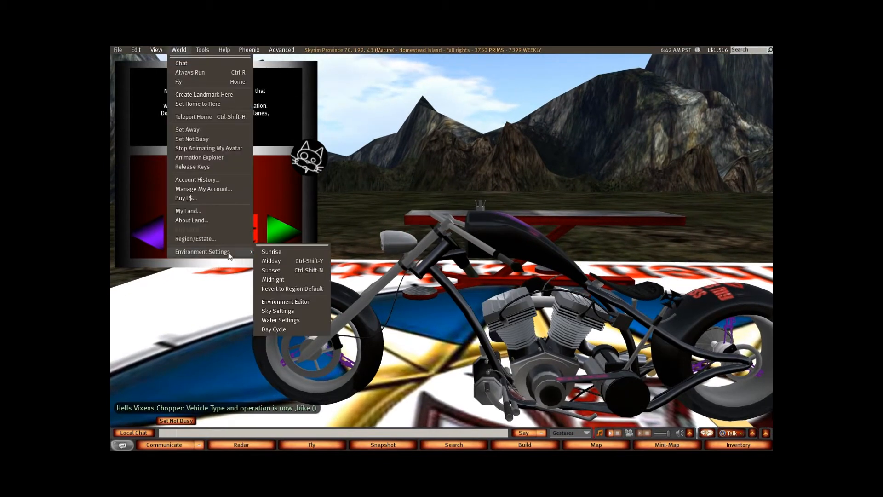
{"action": "left_click", "coordinate": [282, 277]}
{"action": "key", "text": "Escape"}
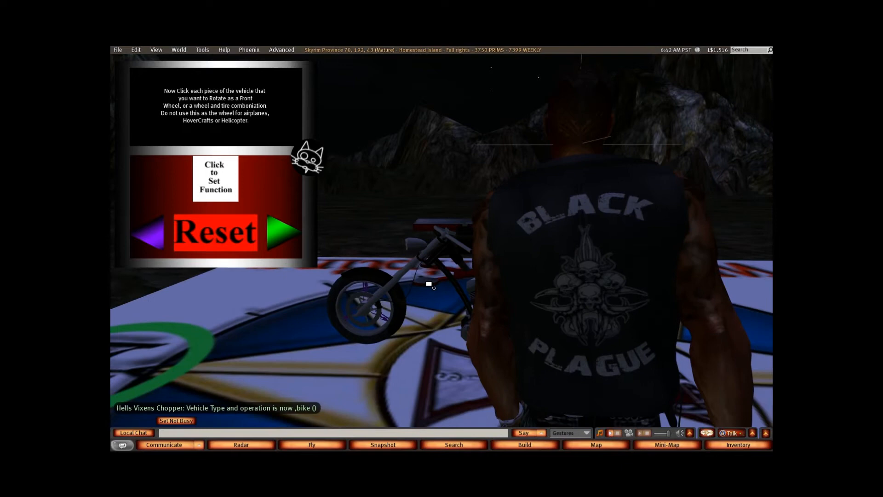
- Select the rim of the chopper's front wheel and assign it the rotating front wheel function
{"action": "left_click", "coordinate": [422, 256], "text": "alt"}
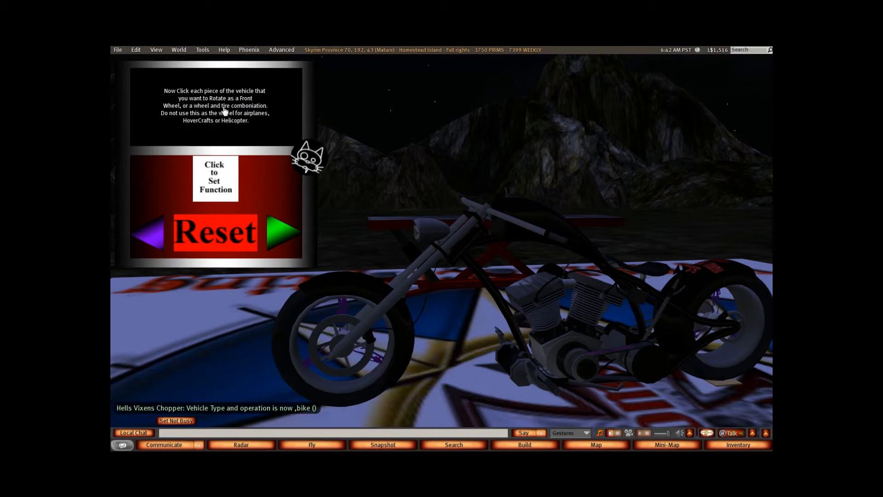
{"action": "left_click", "coordinate": [360, 352], "text": "alt"}
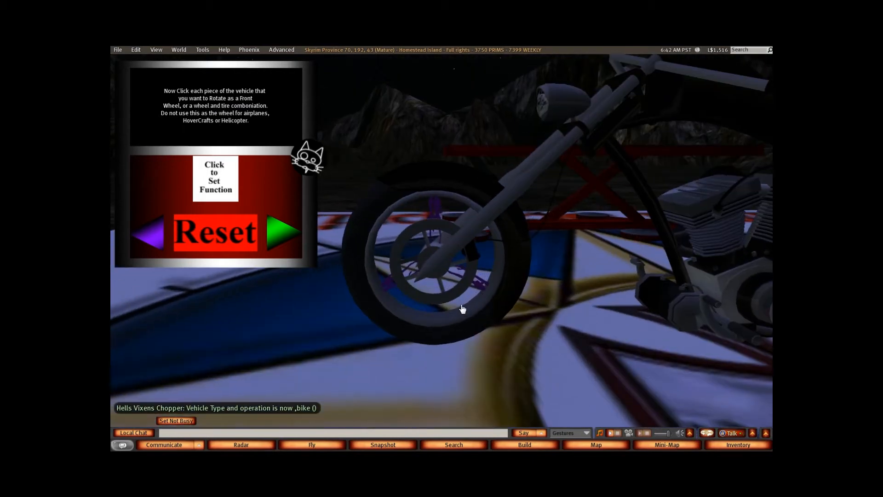
{"action": "left_click", "coordinate": [405, 312]}
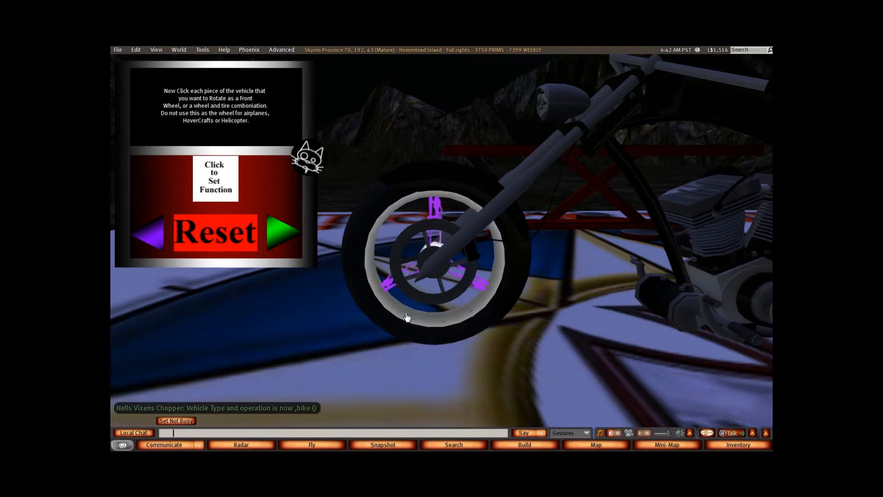
{"action": "left_click", "coordinate": [225, 178]}
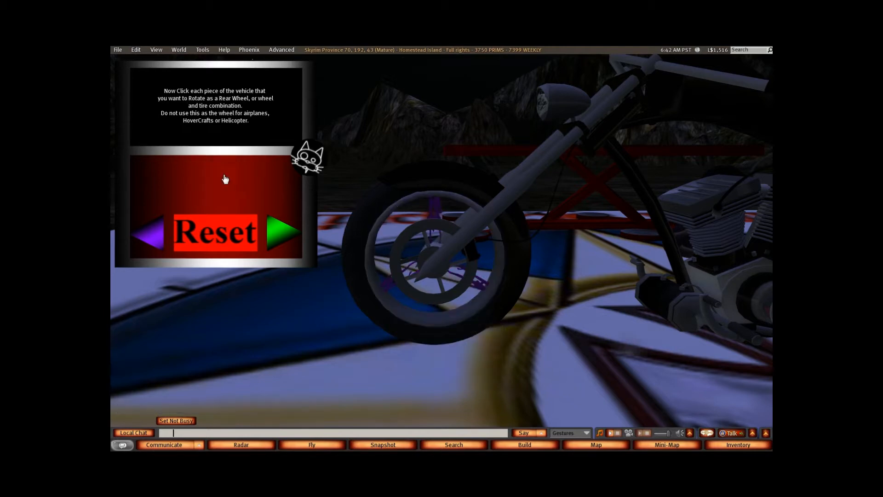
- Select the rim of the chopper's rear wheel and assign it the rotating rear wheel function
{"action": "left_click_drag", "start_coordinate": [757, 236], "coordinate": [545, 326], "text": "alt"}
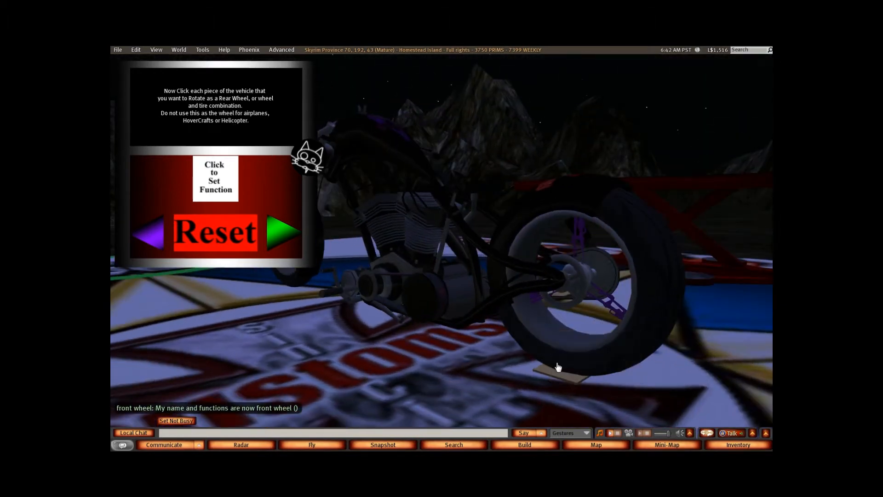
{"action": "left_click", "coordinate": [552, 335]}
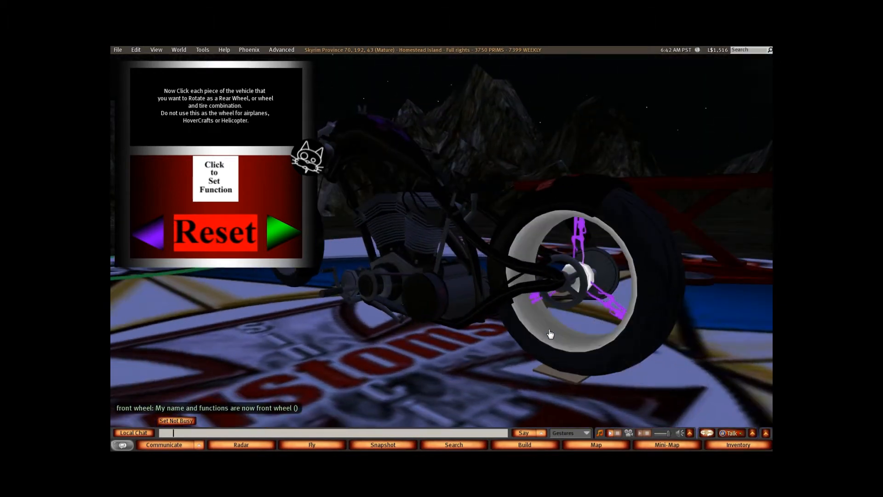
{"action": "left_click", "coordinate": [219, 184]}
- Select the tire on the chopper's front wheel and assign it the rotating front tire function
{"action": "left_click_drag", "start_coordinate": [378, 197], "coordinate": [497, 200], "text": "alt"}
{"action": "left_click", "coordinate": [153, 314], "text": "alt"}
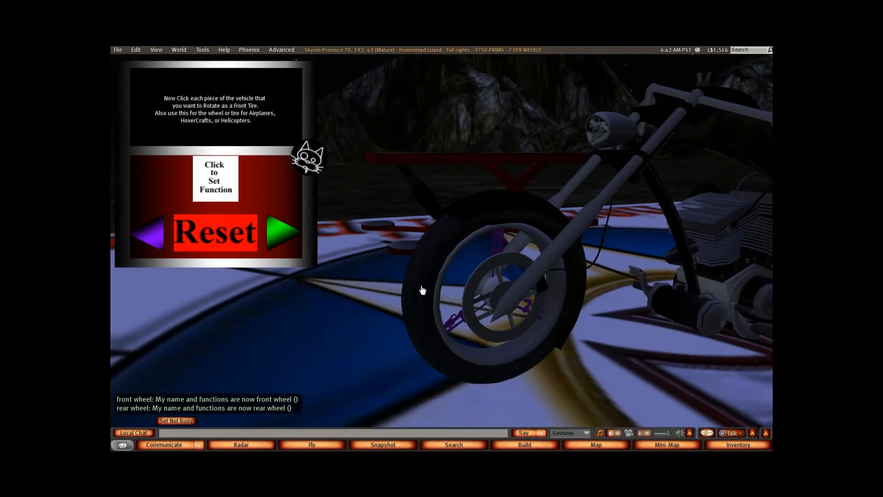
{"action": "left_click", "coordinate": [422, 290]}
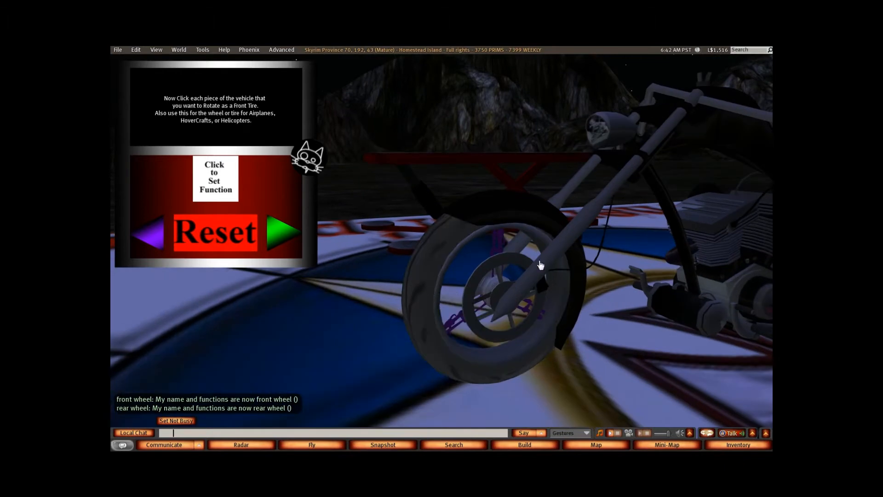
{"action": "left_click", "coordinate": [215, 176]}
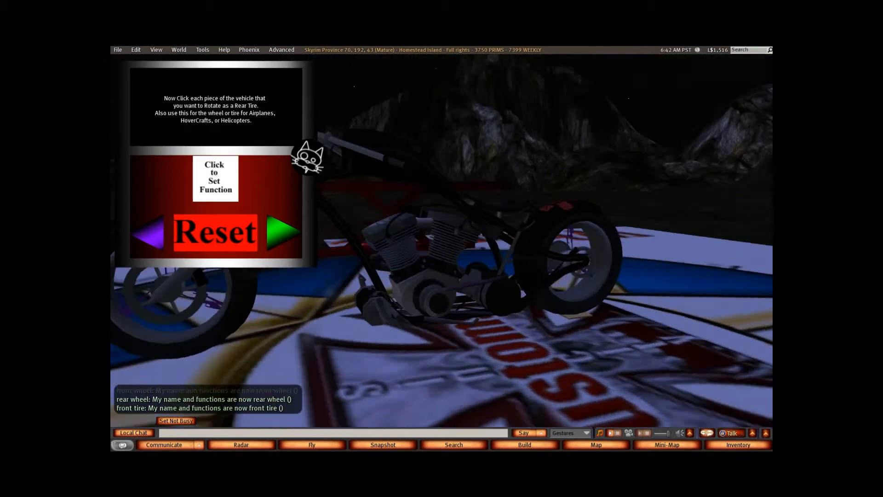
- Select the tire on the chopper's rear wheel and assign it the rotating rear tire function
{"action": "left_click_drag", "start_coordinate": [704, 328], "coordinate": [594, 327], "text": "alt"}
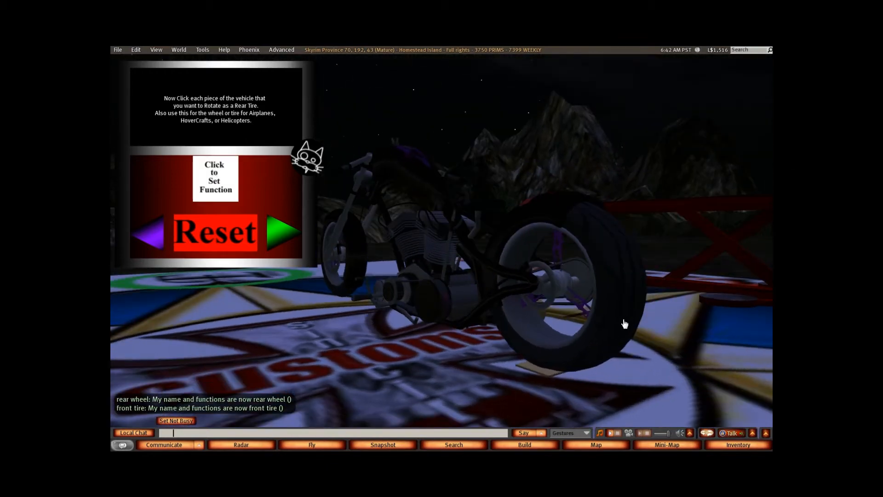
{"action": "left_click", "coordinate": [586, 360]}
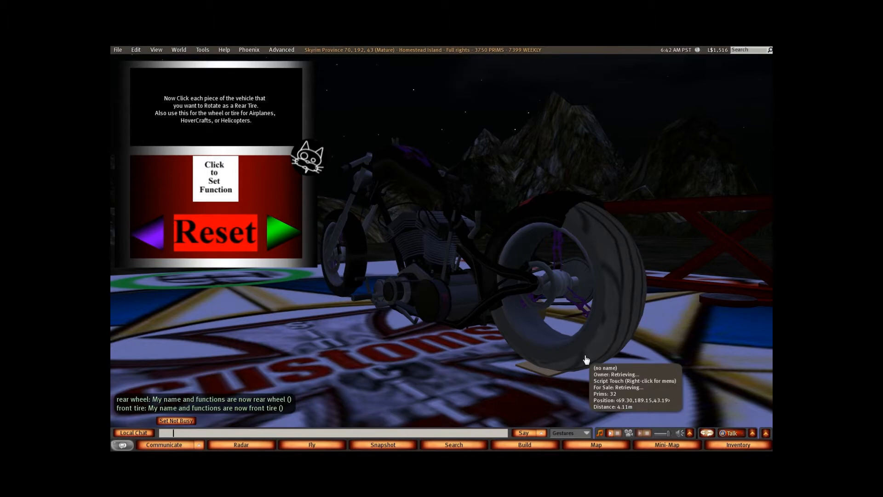
{"action": "left_click", "coordinate": [226, 182]}
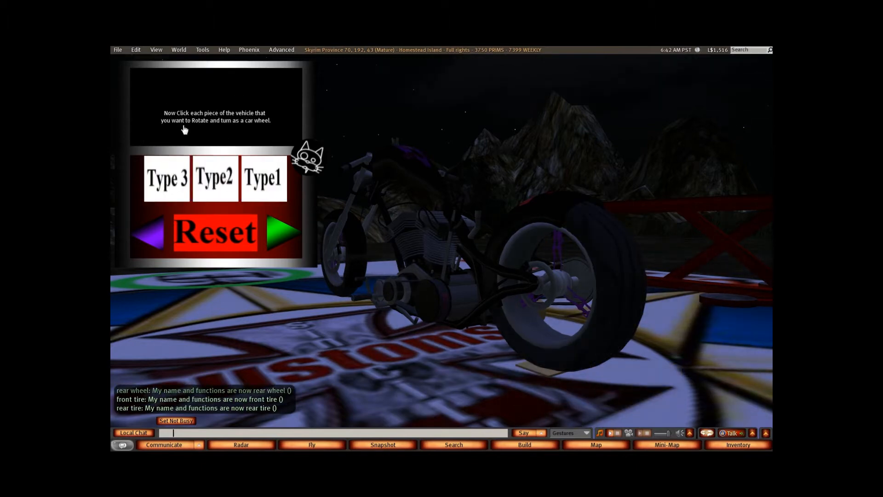
- Skip the car wheel, car tire and texture turn functions to reach the motor belt and shaker part functions
{"action": "left_click_drag", "start_coordinate": [438, 228], "coordinate": [449, 251], "text": "ctrl+alt"}
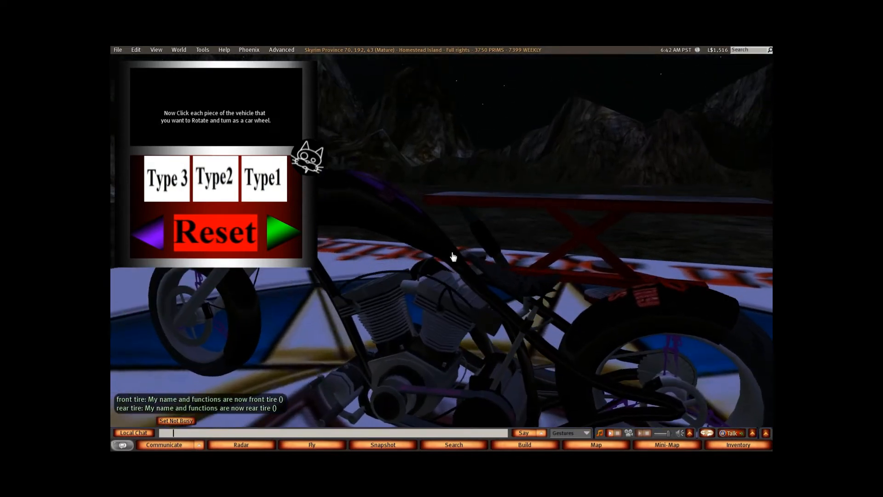
{"action": "left_click", "coordinate": [278, 237]}
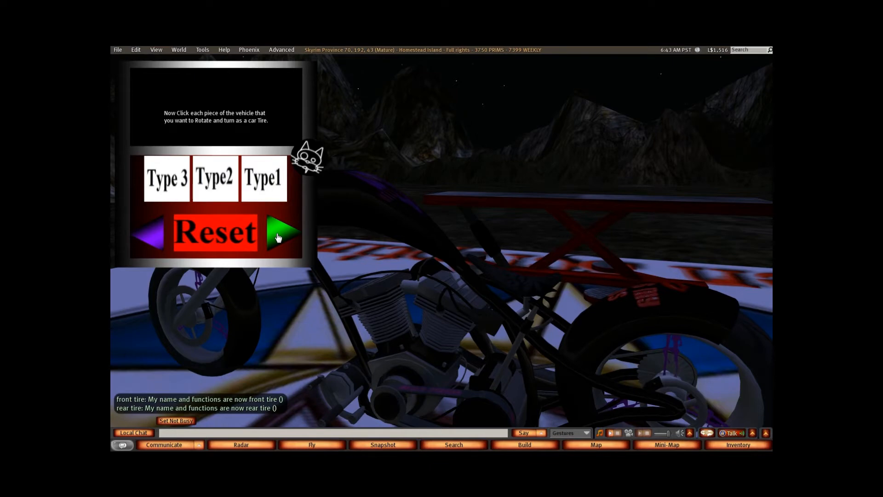
{"action": "left_click", "coordinate": [278, 237]}
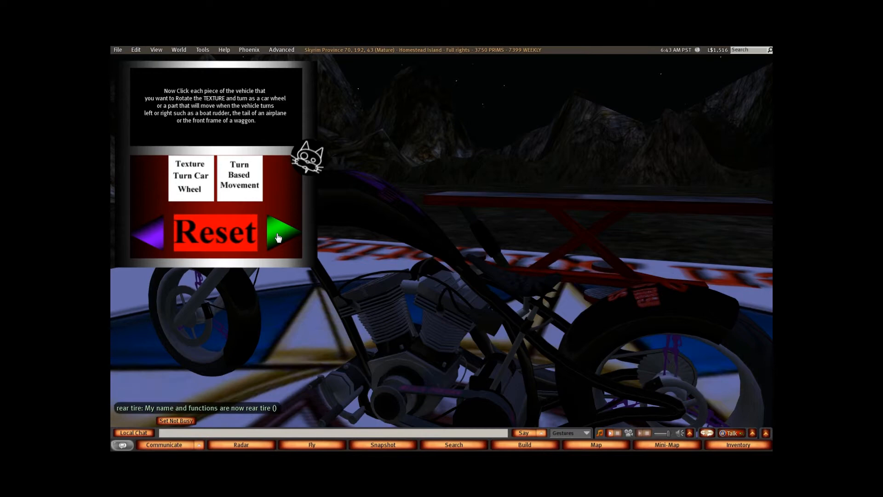
{"action": "left_click", "coordinate": [278, 236]}
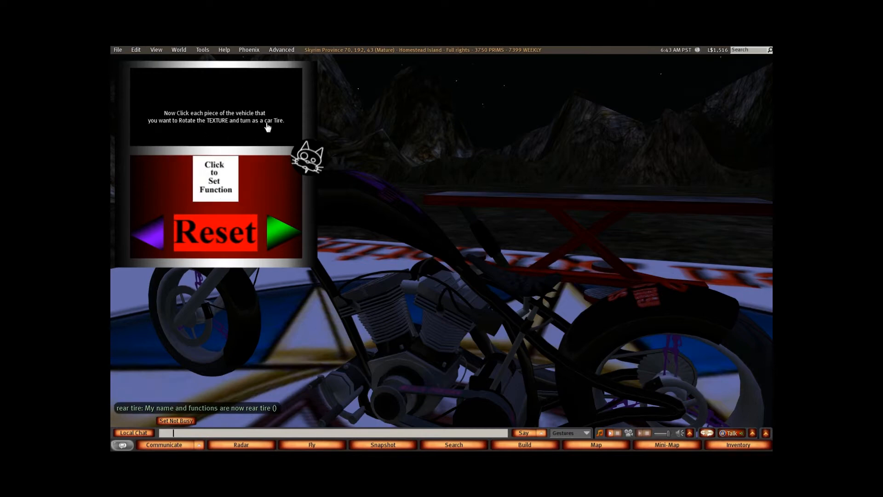
{"action": "left_click", "coordinate": [278, 233]}
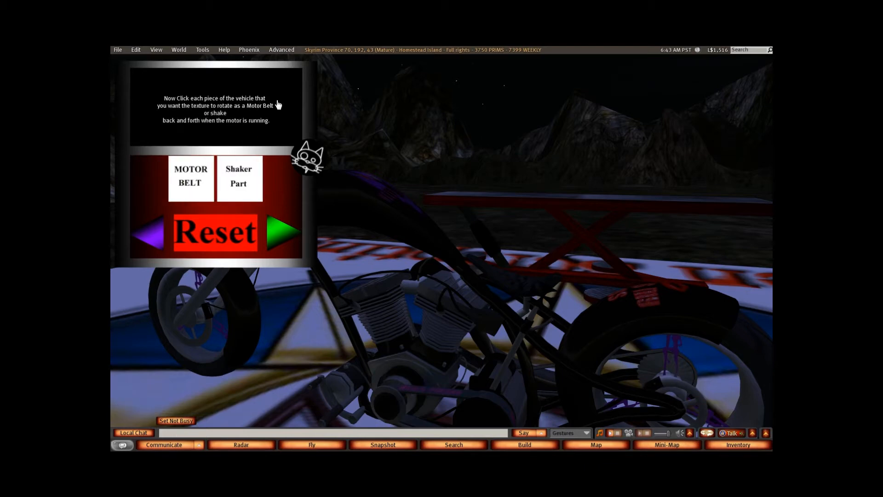
- Select the Hells Vixens belt on the side of the engine and assign it the motor belt function
{"action": "left_click", "coordinate": [429, 378], "text": "alt"}
{"action": "left_click_drag", "start_coordinate": [428, 378], "coordinate": [446, 254], "text": "alt"}
{"action": "left_click", "coordinate": [446, 255]}
{"action": "scroll", "coordinate": [446, 255], "scroll_direction": "down", "scroll_amount": 2}
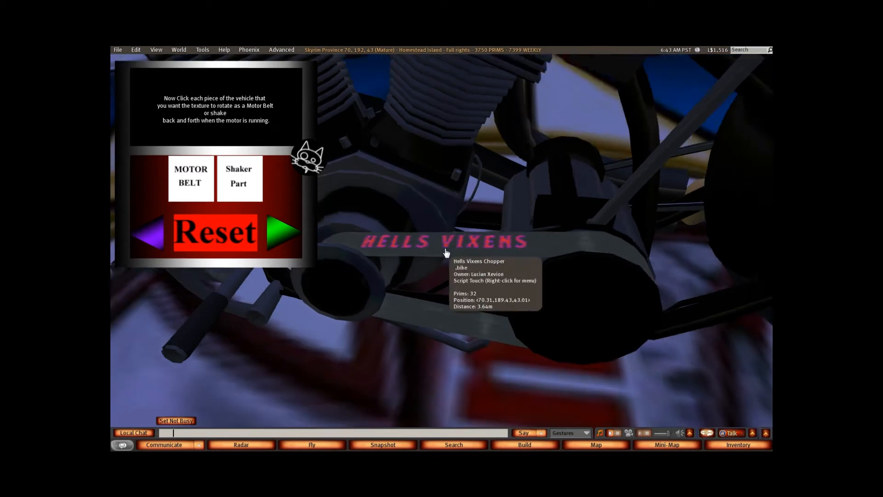
{"action": "left_click", "coordinate": [191, 182]}
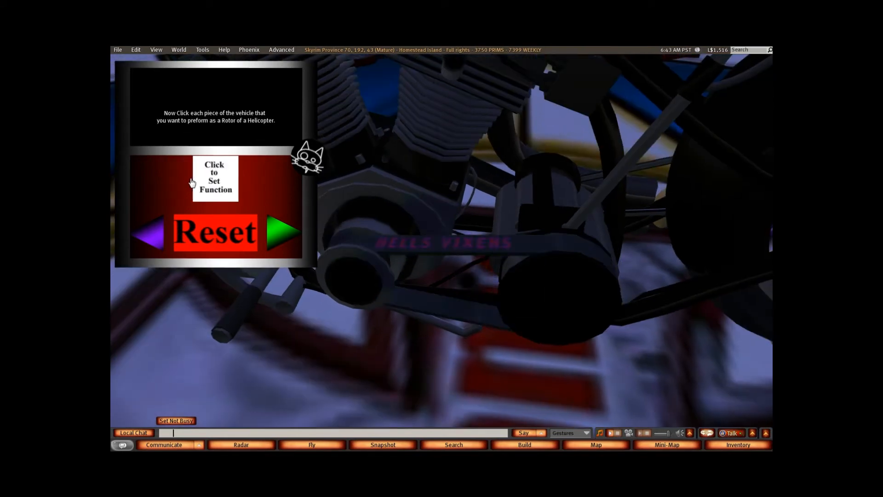
- Return to the shaker part function and select the chopper's engine block as a part that shakes
{"action": "scroll", "coordinate": [412, 170], "scroll_direction": "down", "scroll_amount": 2}
{"action": "left_click_drag", "start_coordinate": [453, 126], "coordinate": [442, 249], "text": "alt"}
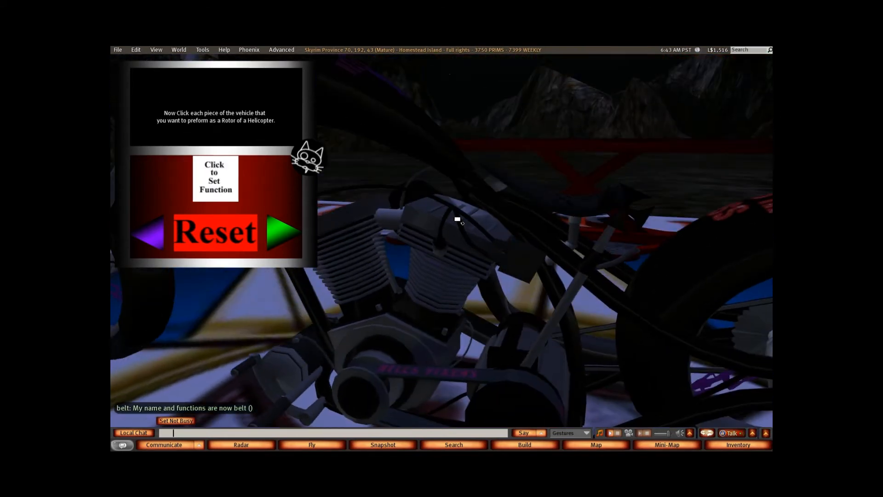
{"action": "left_click_drag", "start_coordinate": [457, 219], "coordinate": [442, 248], "text": "ctrl+alt"}
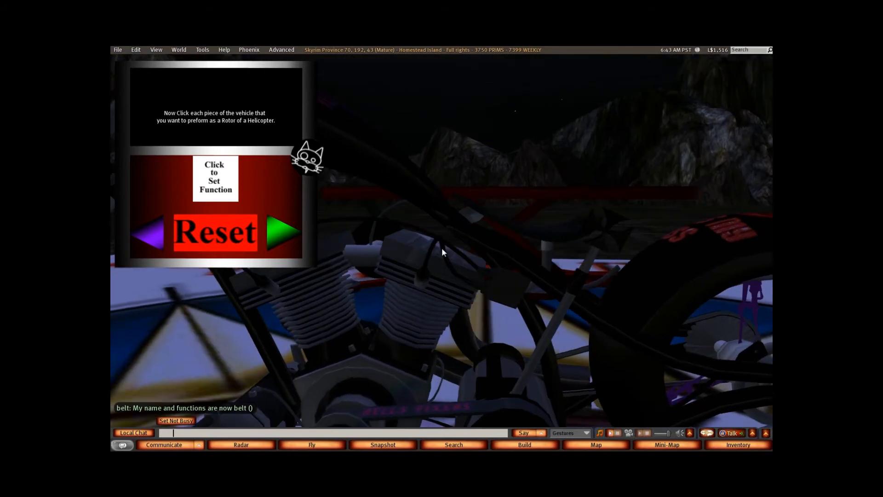
{"action": "left_click", "coordinate": [151, 239]}
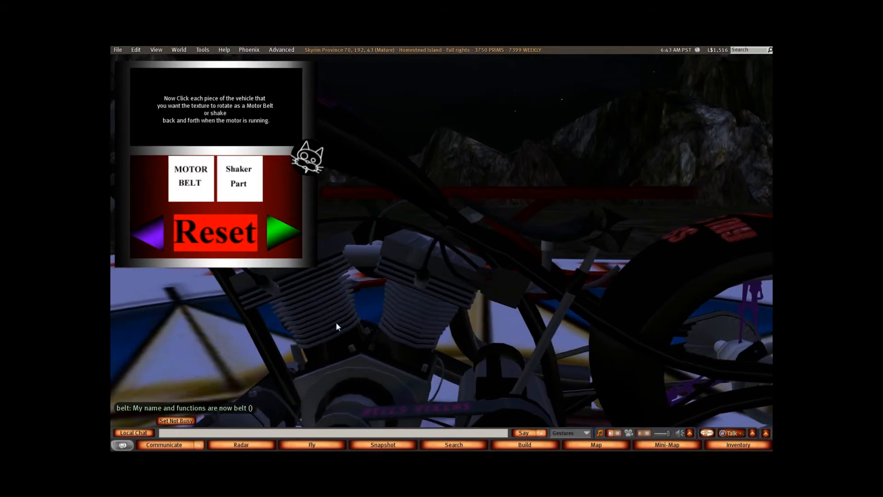
{"action": "left_click_drag", "start_coordinate": [361, 353], "coordinate": [434, 259], "text": "ctrl+alt"}
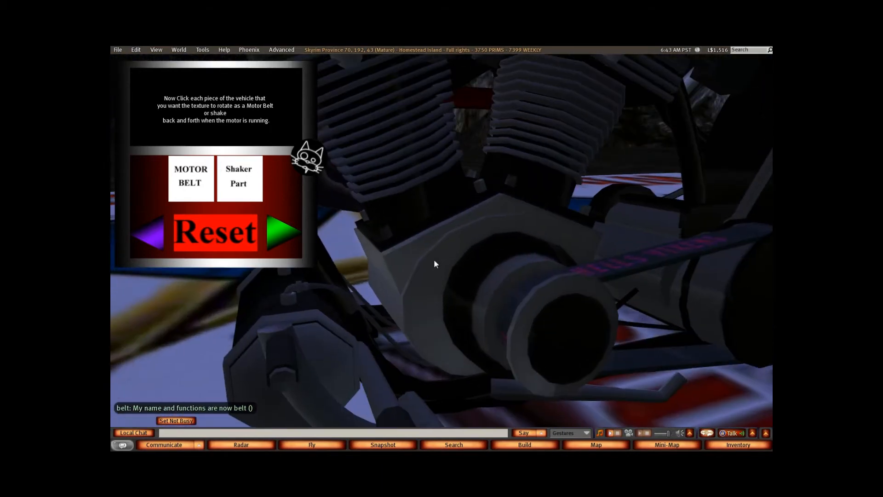
{"action": "left_click", "coordinate": [433, 260]}
{"action": "left_click_drag", "start_coordinate": [561, 227], "coordinate": [502, 291], "text": "alt"}
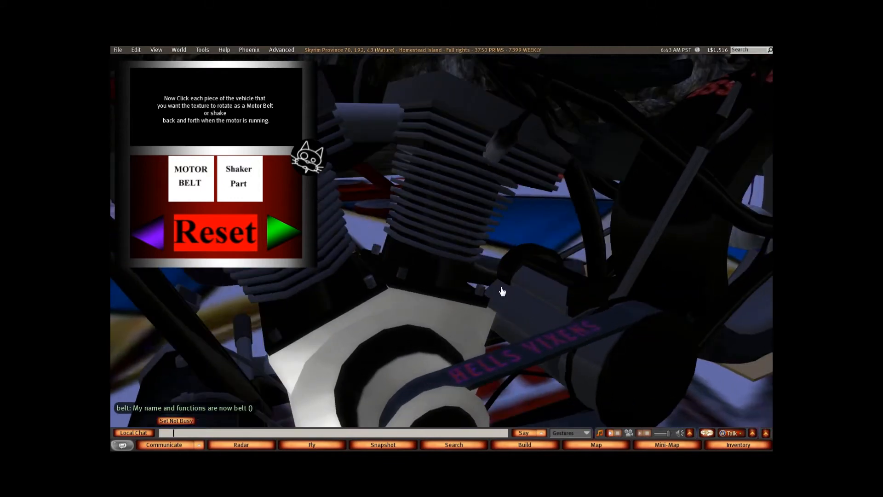
- Add the housing behind the engine block, the pushrods and the purple air cleaner to the selected shaker parts
{"action": "left_click", "coordinate": [526, 301]}
{"action": "left_click_drag", "start_coordinate": [428, 267], "coordinate": [449, 250], "text": "alt"}
{"action": "left_click", "coordinate": [478, 229]}
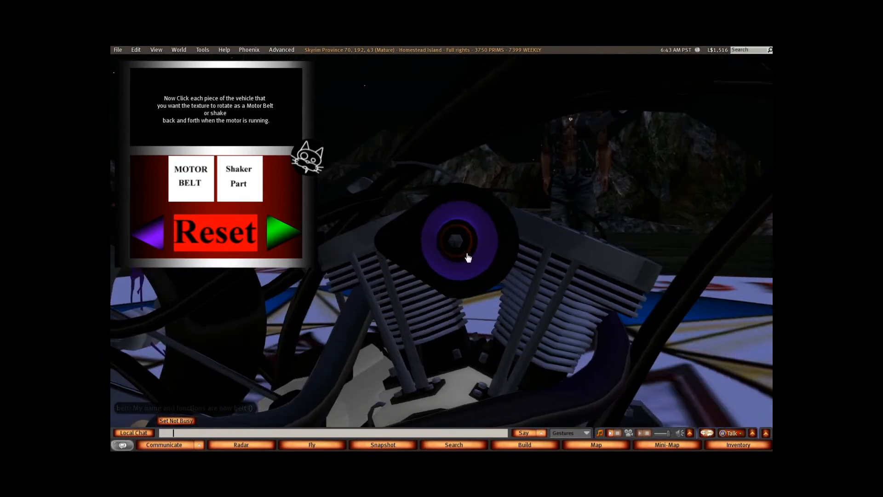
{"action": "left_click", "coordinate": [468, 257]}
{"action": "scroll", "coordinate": [512, 354], "scroll_direction": "down", "scroll_amount": 3}
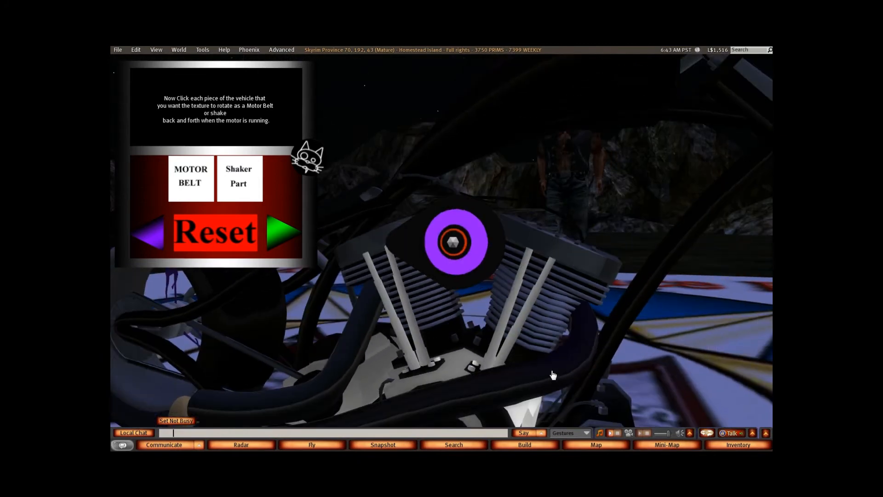
- Check the selected parts from the exhaust side of the engine and assign them the shaker part function
{"action": "left_click_drag", "start_coordinate": [519, 352], "coordinate": [359, 359], "text": "alt"}
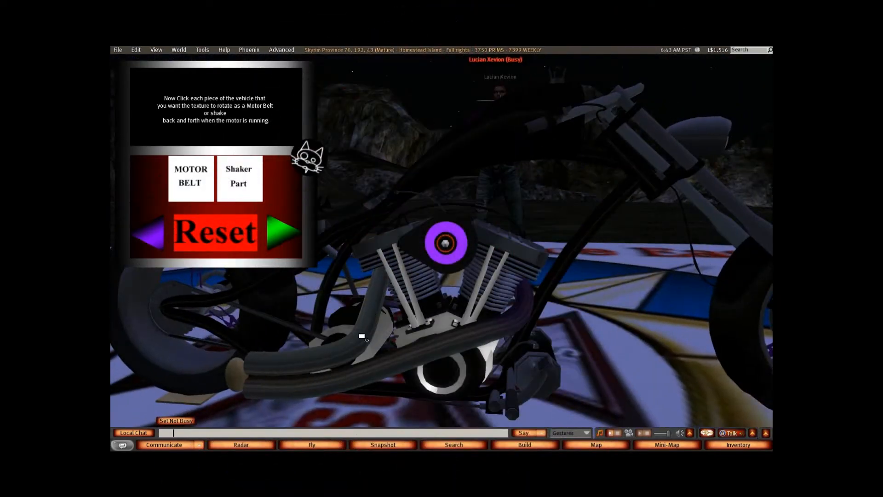
{"action": "left_click_drag", "start_coordinate": [362, 336], "coordinate": [483, 285], "text": "alt"}
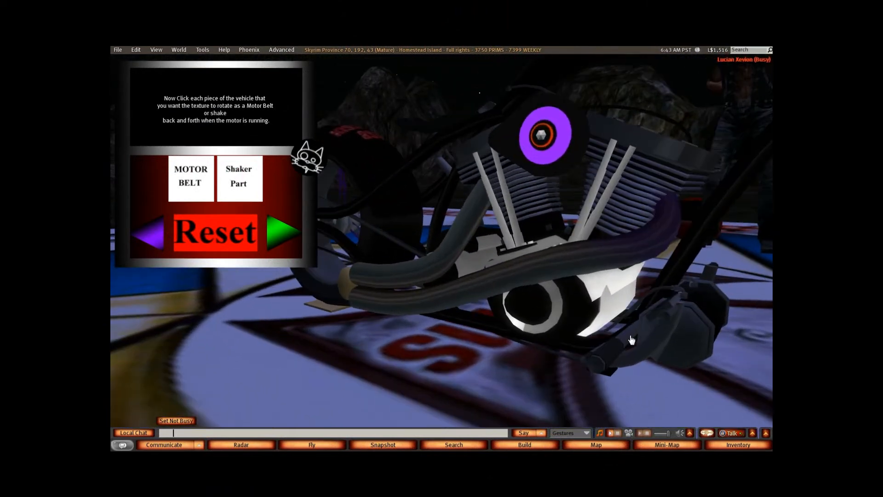
{"action": "left_click_drag", "start_coordinate": [685, 317], "coordinate": [441, 240], "text": "ctrl+alt"}
{"action": "left_click_drag", "start_coordinate": [391, 158], "coordinate": [413, 282], "text": "ctrl+alt"}
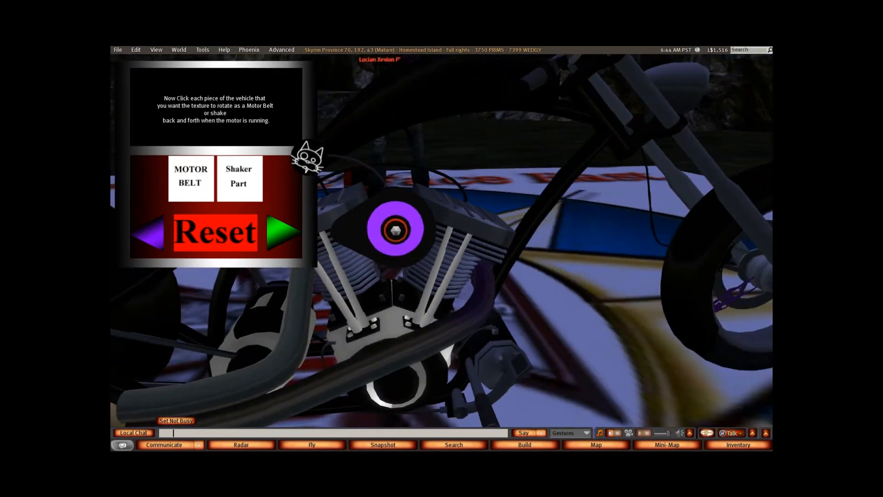
{"action": "left_click", "coordinate": [308, 292], "text": "ctrl+alt"}
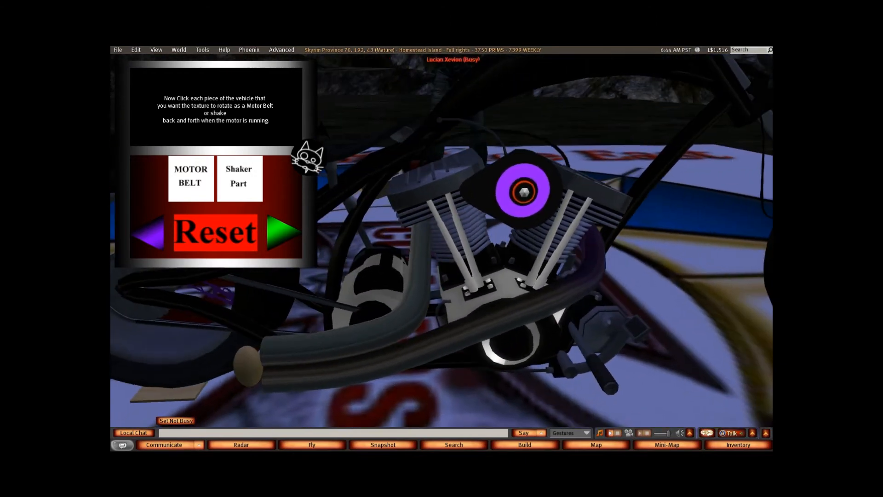
{"action": "left_click", "coordinate": [239, 180]}
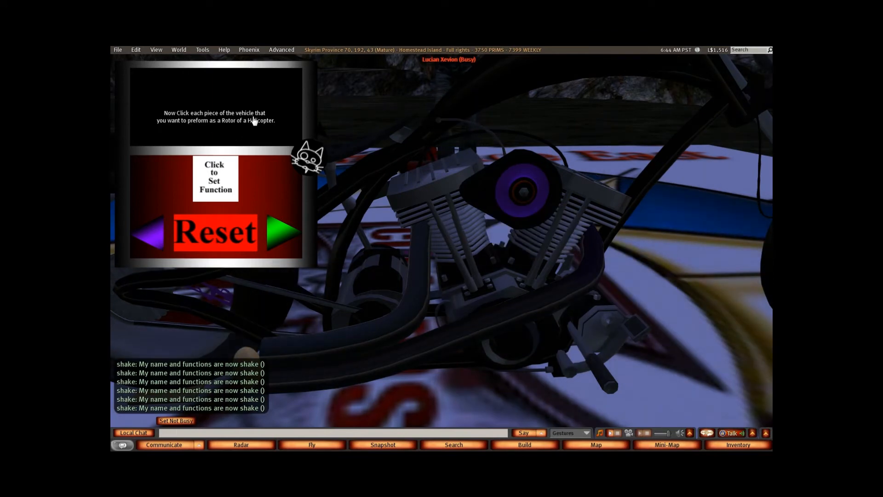
- Skip the rotor and propeller functions, select the chain at the rear wheel and assign it the bike chain function
{"action": "left_click", "coordinate": [284, 235]}
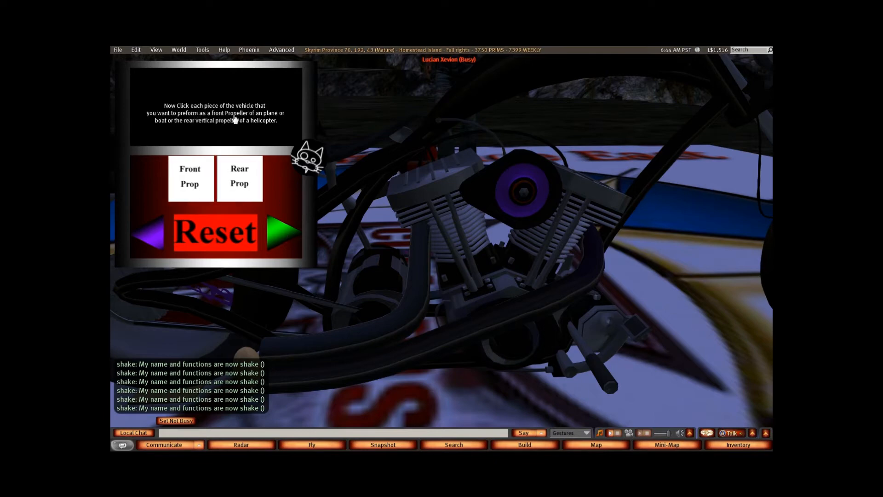
{"action": "left_click", "coordinate": [282, 236]}
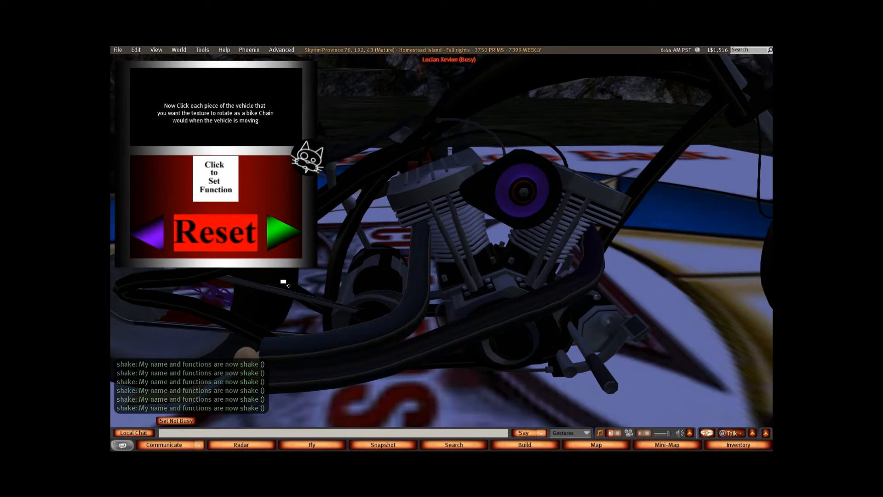
{"action": "left_click", "coordinate": [237, 298], "text": "alt"}
{"action": "left_click_drag", "start_coordinate": [237, 298], "coordinate": [444, 247], "text": "alt"}
{"action": "left_click_drag", "start_coordinate": [379, 215], "coordinate": [465, 230], "text": "alt"}
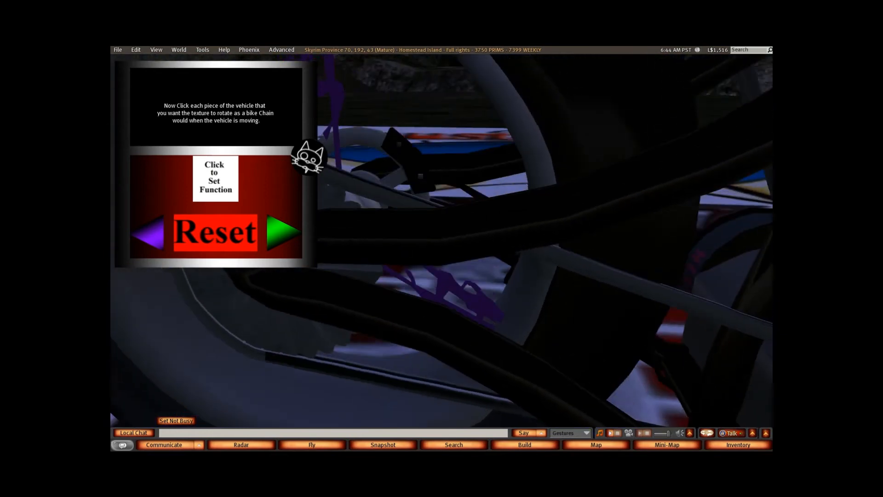
{"action": "left_click", "coordinate": [585, 276]}
{"action": "scroll", "coordinate": [585, 276], "scroll_direction": "down", "scroll_amount": 5}
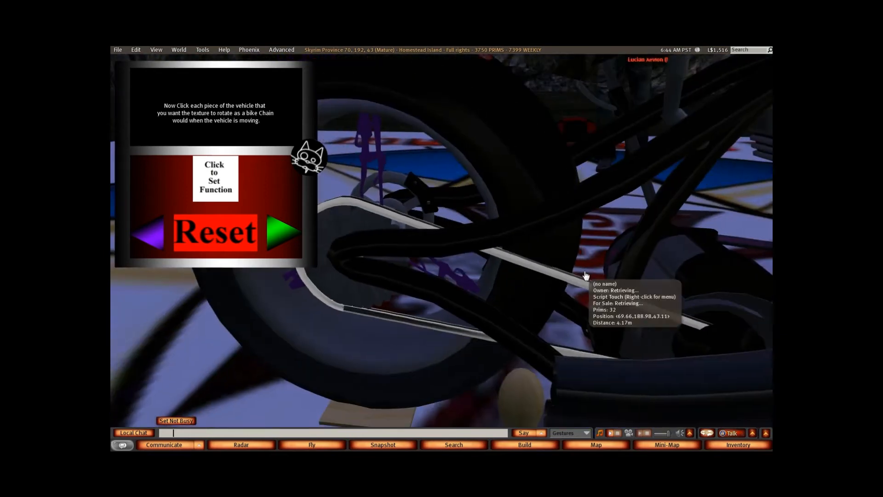
{"action": "left_click", "coordinate": [225, 181]}
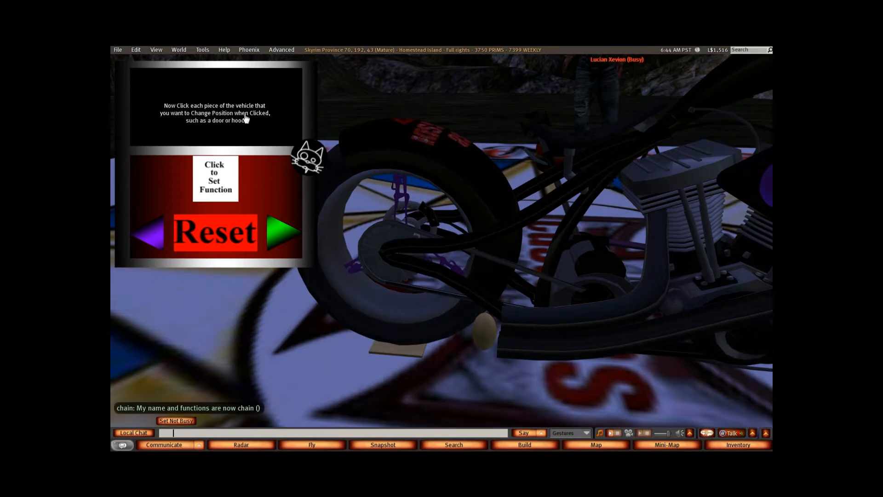
- Skip the change-position function for doors and hoods and set the chopper's saddle as the seat part for textures
{"action": "left_click", "coordinate": [285, 234]}
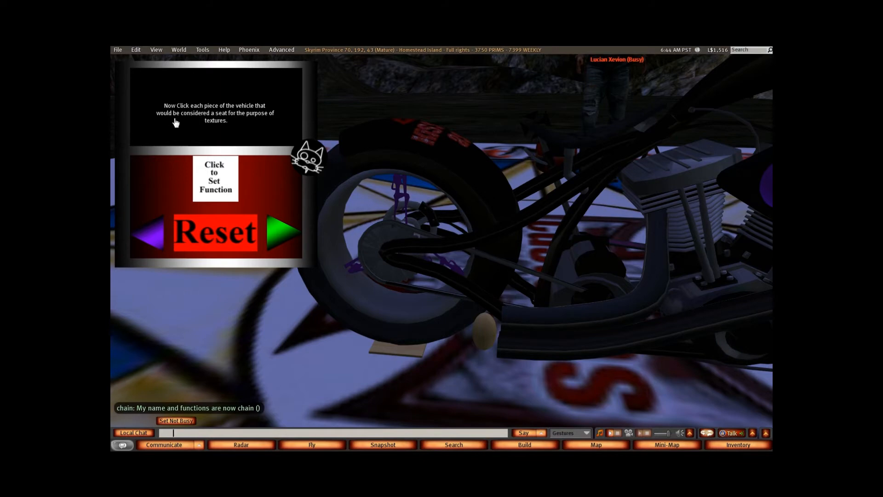
{"action": "left_click", "coordinate": [593, 151], "text": "ctrl+alt"}
{"action": "scroll", "coordinate": [441, 252], "scroll_direction": "up", "scroll_amount": 3}
{"action": "left_click_drag", "start_coordinate": [404, 236], "coordinate": [442, 251], "text": "ctrl+alt"}
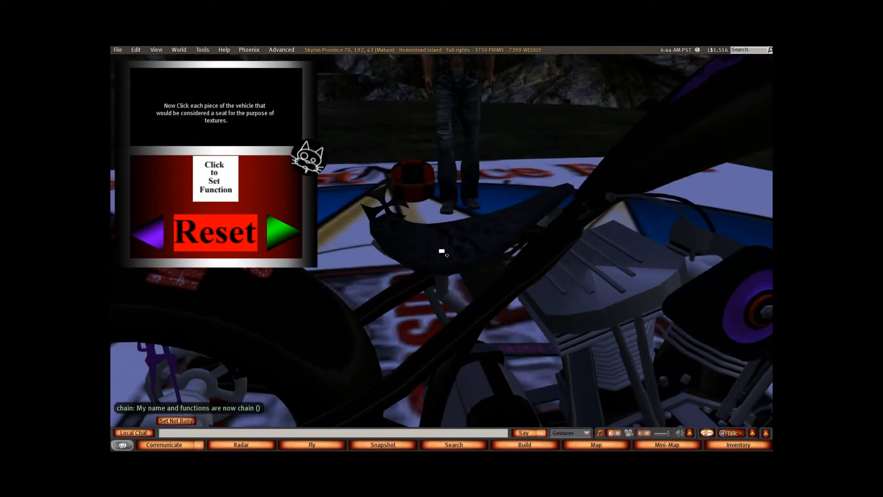
{"action": "left_click", "coordinate": [441, 253]}
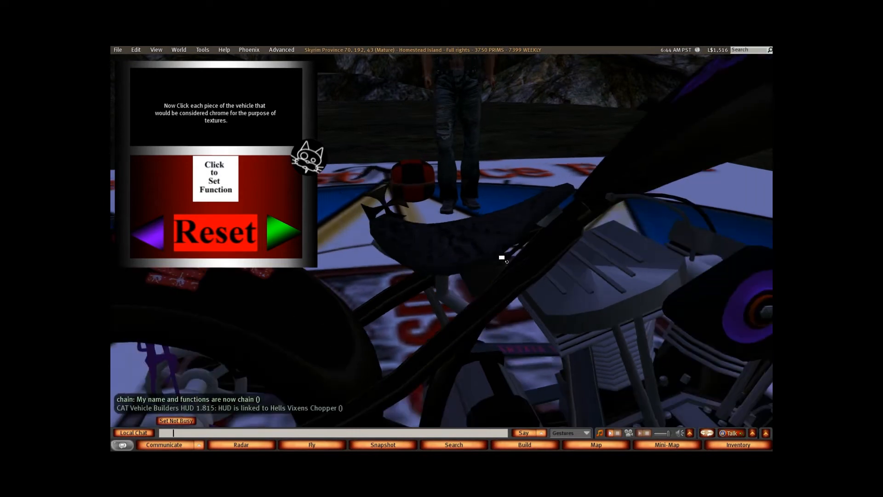
- Select the rim of the rear wheel and the exhaust pipes as chrome parts for textures
{"action": "left_click_drag", "start_coordinate": [502, 258], "coordinate": [441, 251], "text": "ctrl+alt"}
{"action": "scroll", "coordinate": [446, 249], "scroll_direction": "down", "scroll_amount": 3}
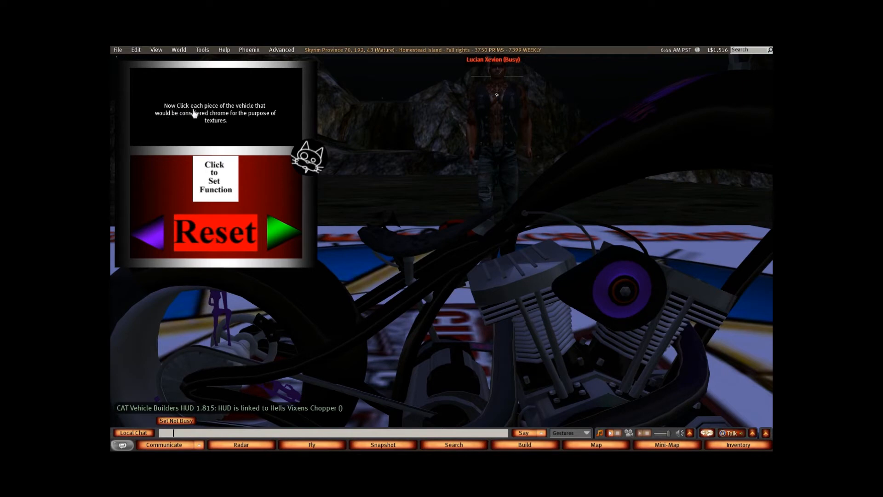
{"action": "left_click_drag", "start_coordinate": [442, 248], "coordinate": [515, 259], "text": "ctrl+alt"}
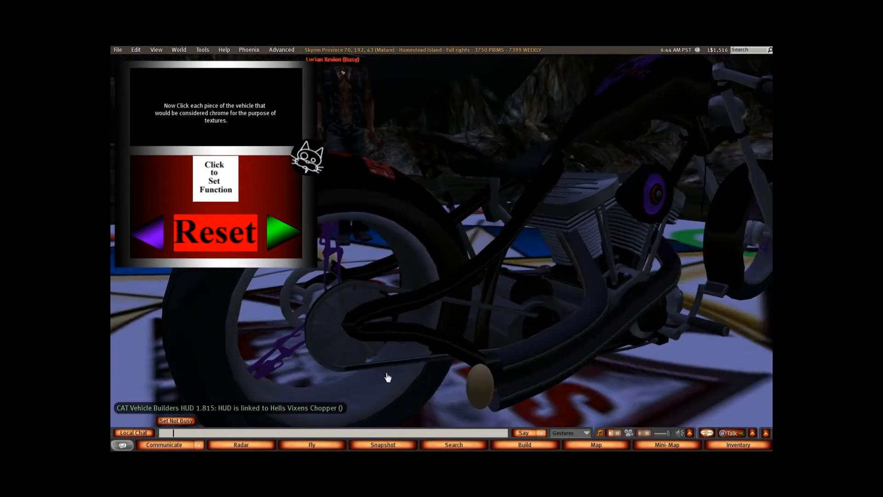
{"action": "left_click", "coordinate": [386, 375]}
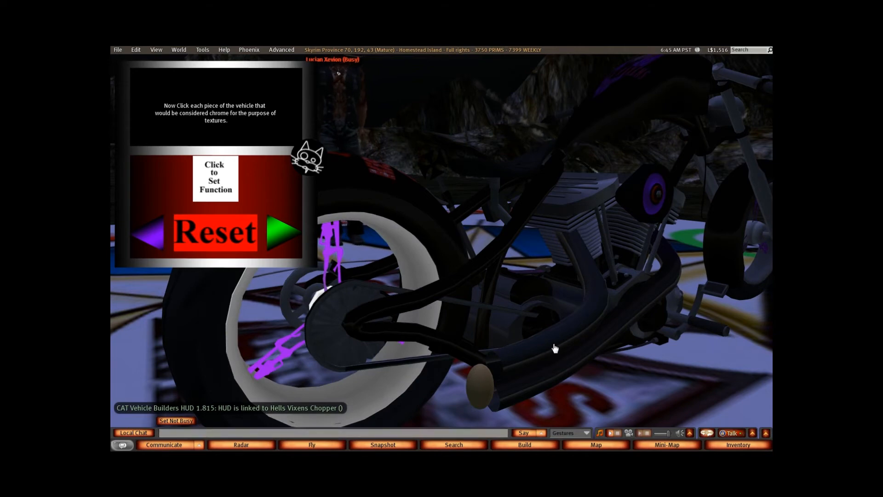
{"action": "left_click", "coordinate": [554, 349]}
{"action": "left_click_drag", "start_coordinate": [599, 254], "coordinate": [441, 271], "text": "alt"}
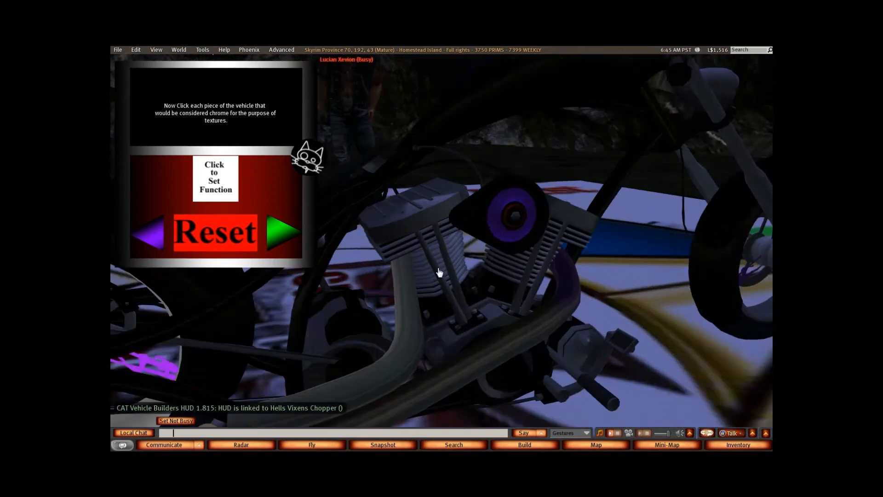
- Select the engine's pushrods, cylinders and crankcase parts as chrome parts for textures
{"action": "left_click", "coordinate": [547, 301]}
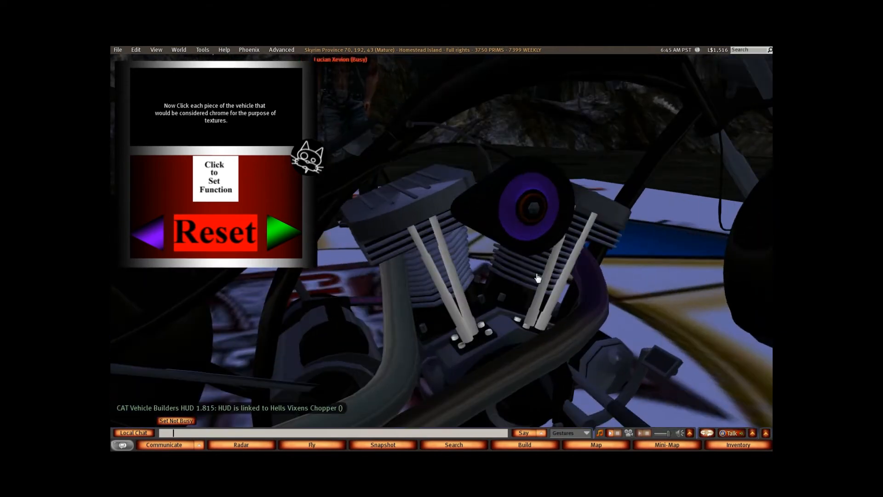
{"action": "left_click", "coordinate": [468, 249]}
{"action": "left_click", "coordinate": [584, 228]}
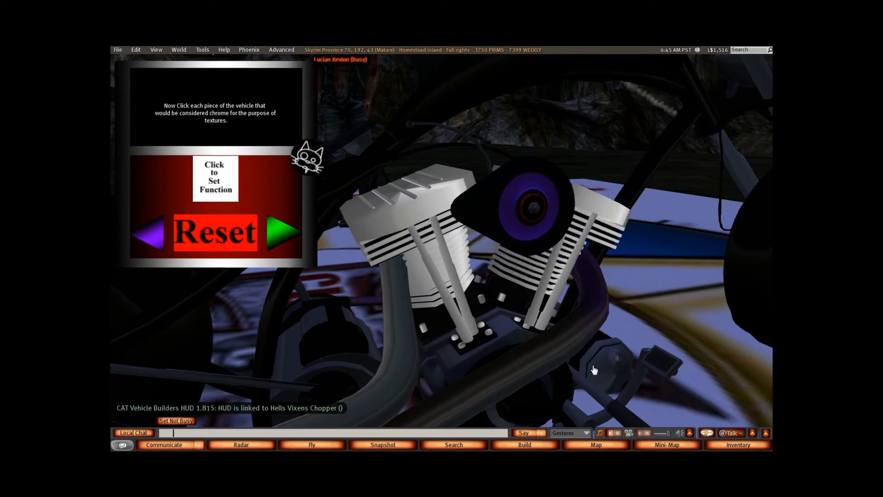
{"action": "left_click", "coordinate": [511, 338]}
{"action": "scroll", "coordinate": [512, 338], "scroll_direction": "down", "scroll_amount": 3}
{"action": "left_click", "coordinate": [361, 331]}
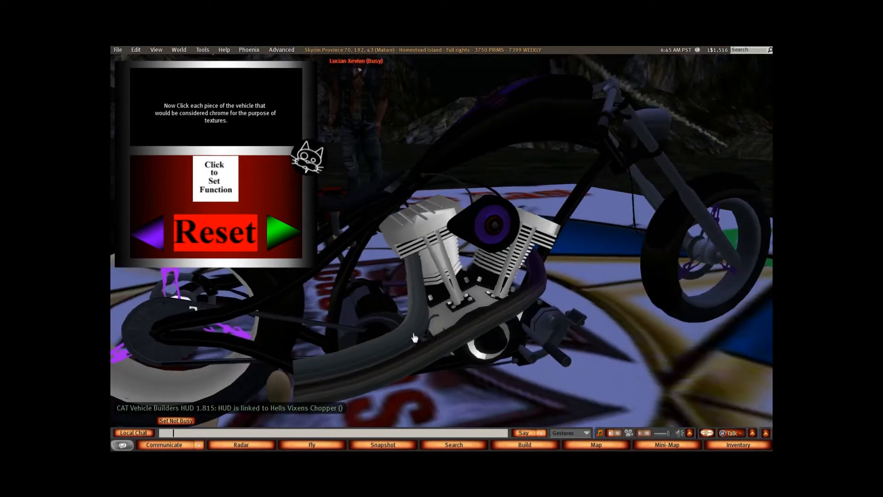
- Select the front wheel rim, the front fork with handlebars and the headlight as chrome parts for textures
{"action": "left_click_drag", "start_coordinate": [690, 193], "coordinate": [685, 196], "text": "alt"}
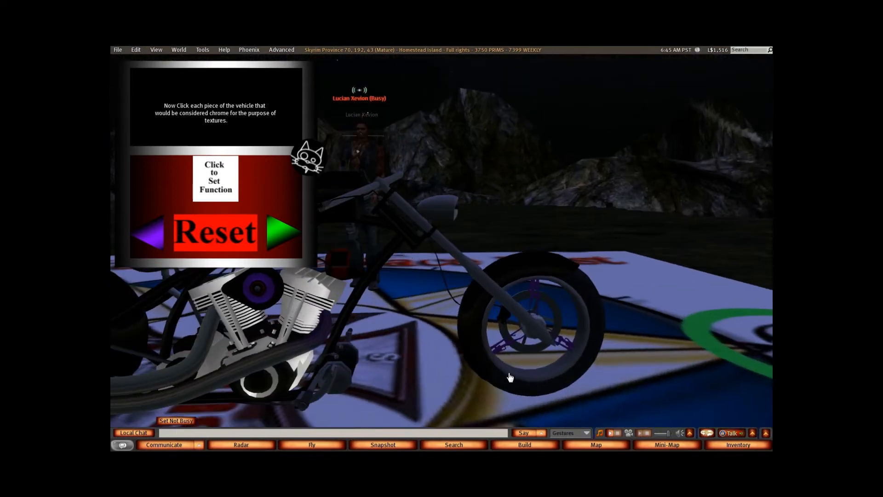
{"action": "left_click", "coordinate": [516, 318]}
{"action": "left_click", "coordinate": [437, 233]}
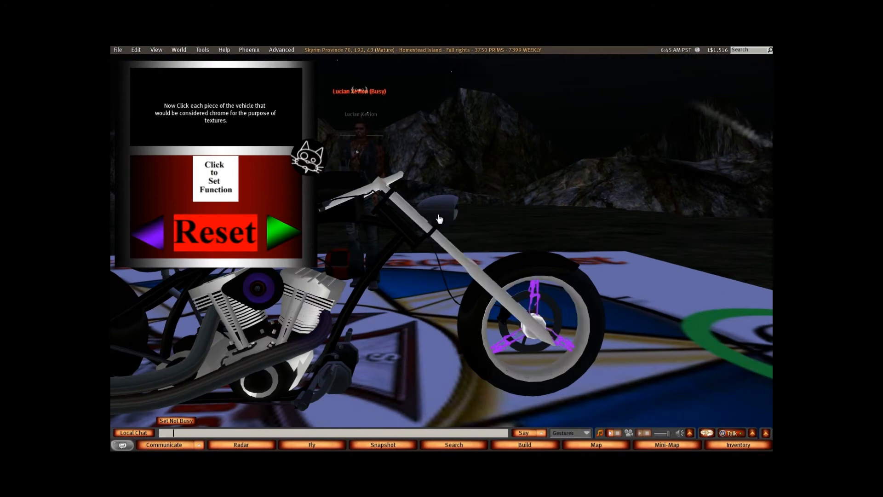
{"action": "left_click", "coordinate": [437, 217]}
- Add the foot controls on the belt side of the engine to the selection and assign all selected parts the chrome function
{"action": "left_click_drag", "start_coordinate": [437, 217], "coordinate": [499, 260], "text": "ctrl+alt"}
{"action": "left_click_drag", "start_coordinate": [382, 338], "coordinate": [611, 331], "text": "ctrl+alt"}
{"action": "left_click_drag", "start_coordinate": [434, 285], "coordinate": [360, 158], "text": "alt"}
{"action": "left_click", "coordinate": [437, 209]}
{"action": "left_click", "coordinate": [360, 158], "text": "ctrl+alt"}
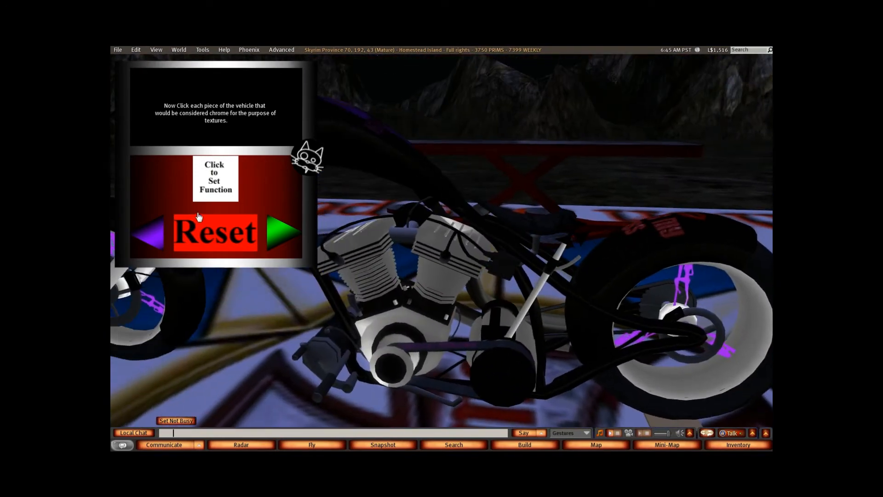
{"action": "left_click", "coordinate": [342, 368]}
{"action": "left_click", "coordinate": [331, 340]}
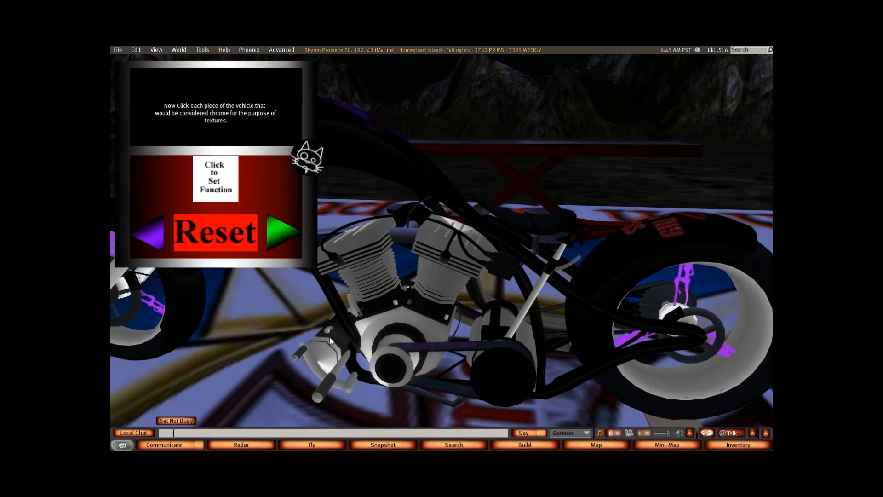
{"action": "left_click", "coordinate": [219, 232]}
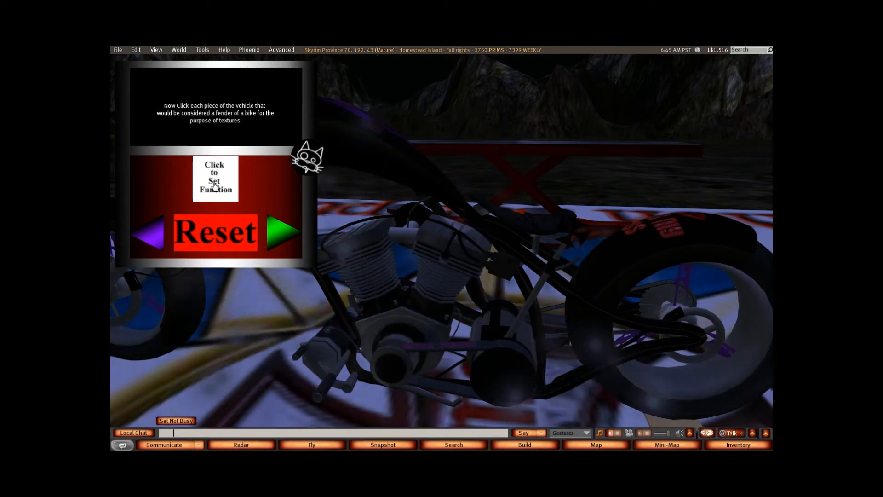
- Select the front and rear fenders of the chopper and assign them the fender function for textures
{"action": "left_click_drag", "start_coordinate": [370, 251], "coordinate": [463, 255], "text": "ctrl+alt"}
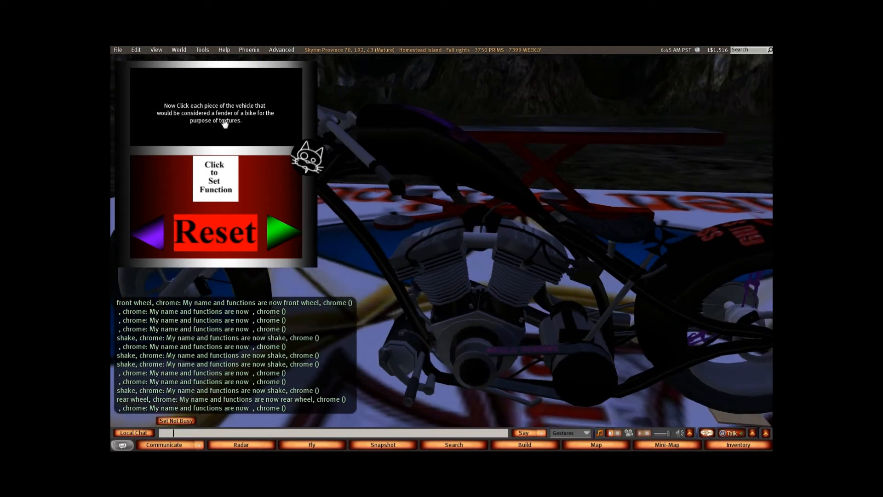
{"action": "left_click_drag", "start_coordinate": [354, 240], "coordinate": [446, 248], "text": "ctrl+alt"}
{"action": "left_click_drag", "start_coordinate": [318, 282], "coordinate": [468, 266], "text": "ctrl+alt"}
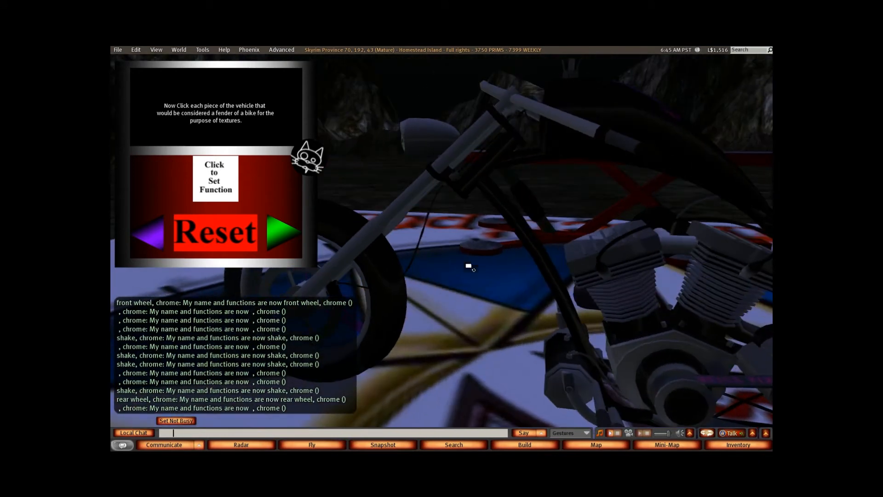
{"action": "left_click_drag", "start_coordinate": [365, 241], "coordinate": [453, 246], "text": "ctrl+alt"}
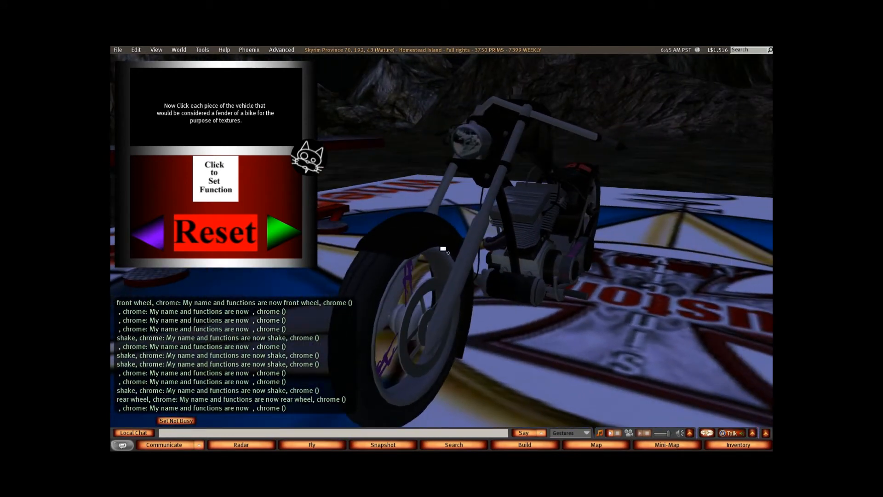
{"action": "left_click_drag", "start_coordinate": [575, 192], "coordinate": [463, 275], "text": "ctrl+alt"}
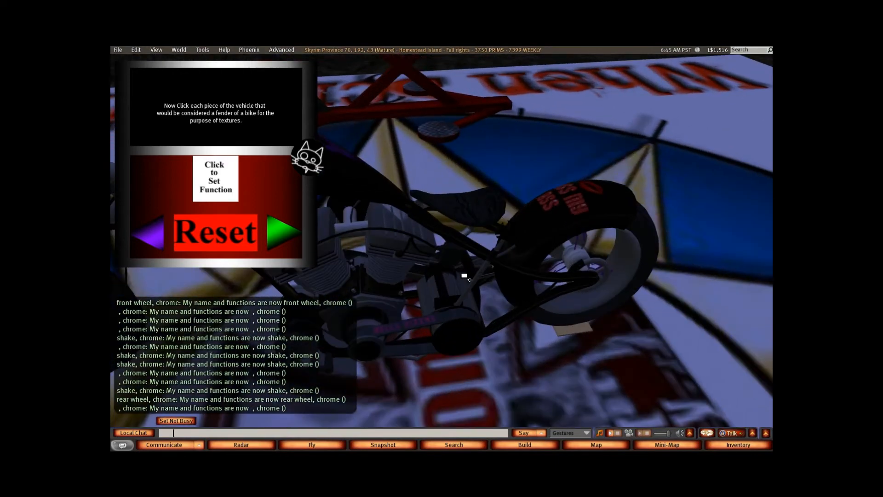
{"action": "left_click", "coordinate": [561, 216]}
{"action": "left_click_drag", "start_coordinate": [570, 220], "coordinate": [442, 250], "text": "ctrl+alt"}
{"action": "left_click_drag", "start_coordinate": [359, 188], "coordinate": [297, 237], "text": "ctrl+alt"}
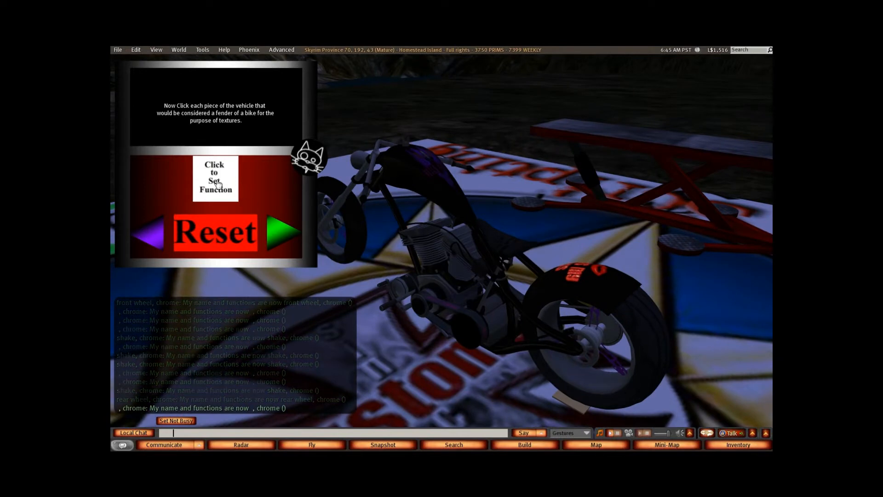
{"action": "left_click", "coordinate": [217, 183]}
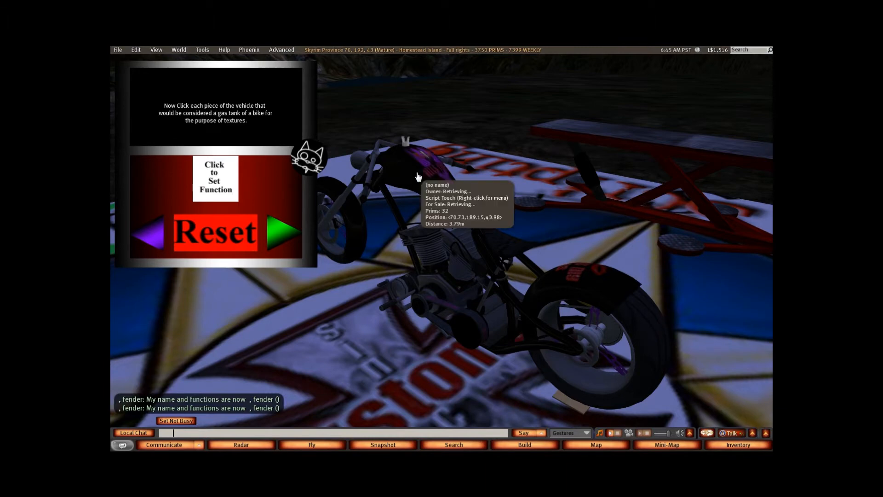
- Assign the gas tank the tank function and the chopper's frame the body function for textures
{"action": "left_click_drag", "start_coordinate": [415, 177], "coordinate": [446, 262], "text": "ctrl+alt"}
{"action": "left_click", "coordinate": [217, 181]}
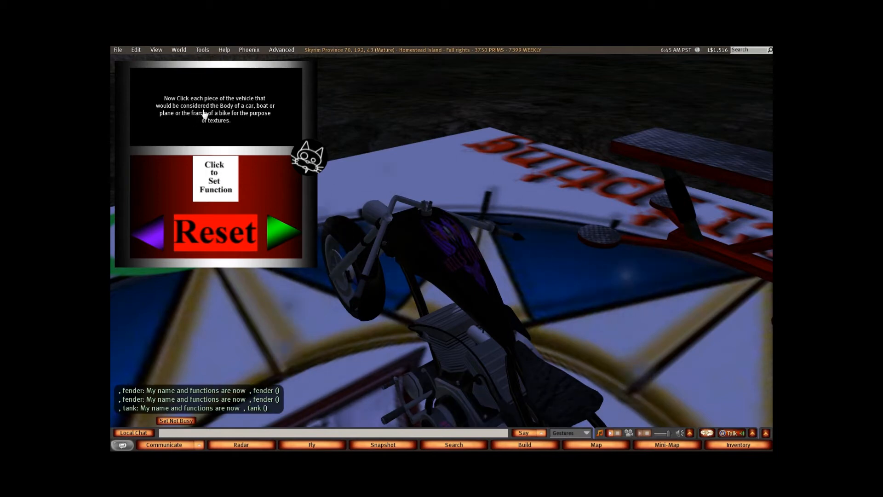
{"action": "mouse_move", "coordinate": [412, 264]}
{"action": "left_mouse_down", "text": "ctrl+alt"}
{"action": "mouse_move", "coordinate": [414, 225]}
{"action": "mouse_move", "coordinate": [417, 267]}
{"action": "left_mouse_up", "text": "ctrl+alt"}
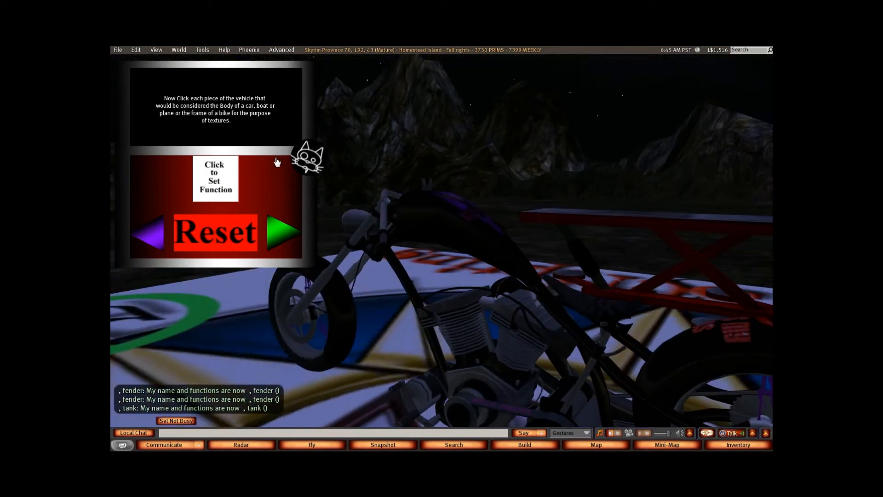
{"action": "left_click_drag", "start_coordinate": [387, 249], "coordinate": [430, 282], "text": "alt"}
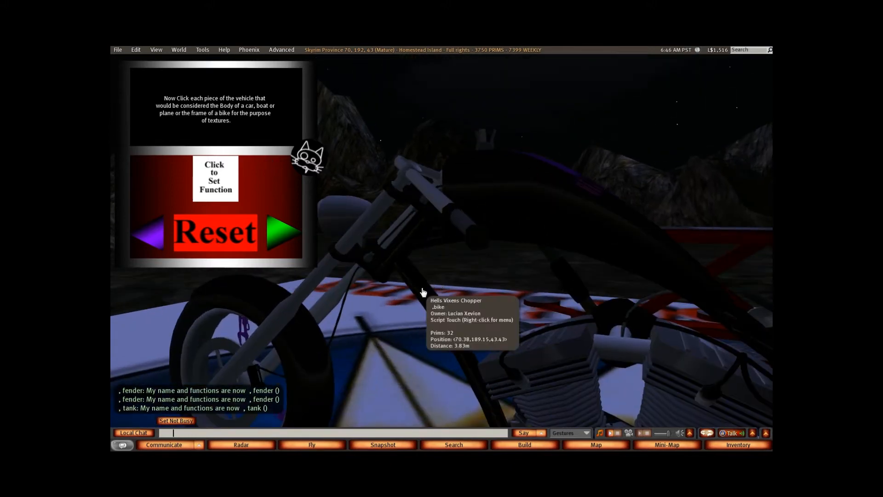
{"action": "left_click", "coordinate": [215, 183]}
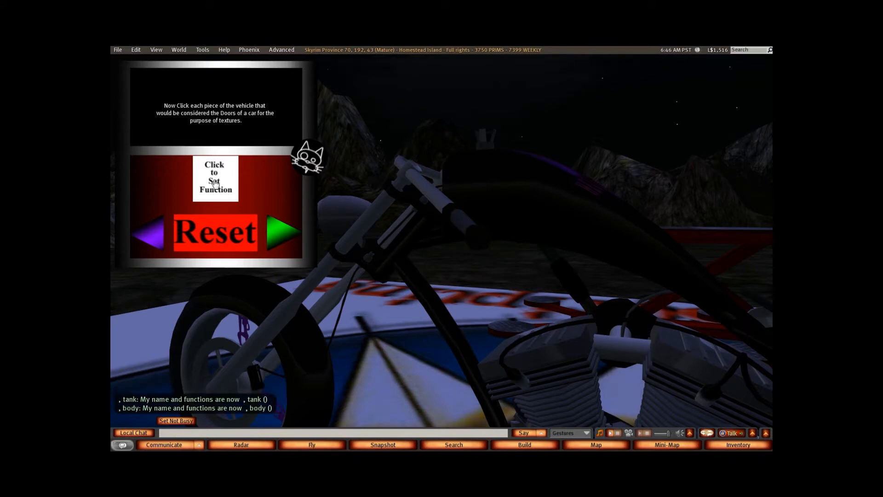
- Skip the door and wing texture functions and advance to the exhaust pipes function
{"action": "scroll", "coordinate": [444, 303], "scroll_direction": "down", "scroll_amount": 3}
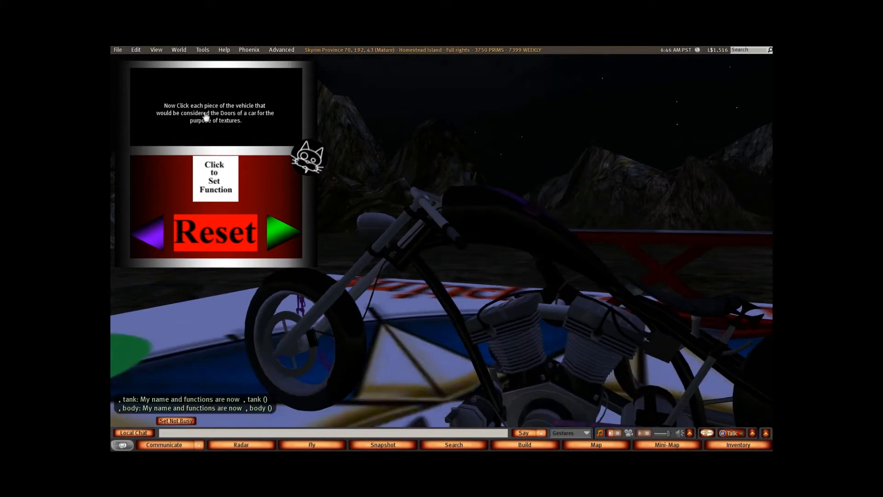
{"action": "left_click", "coordinate": [283, 236]}
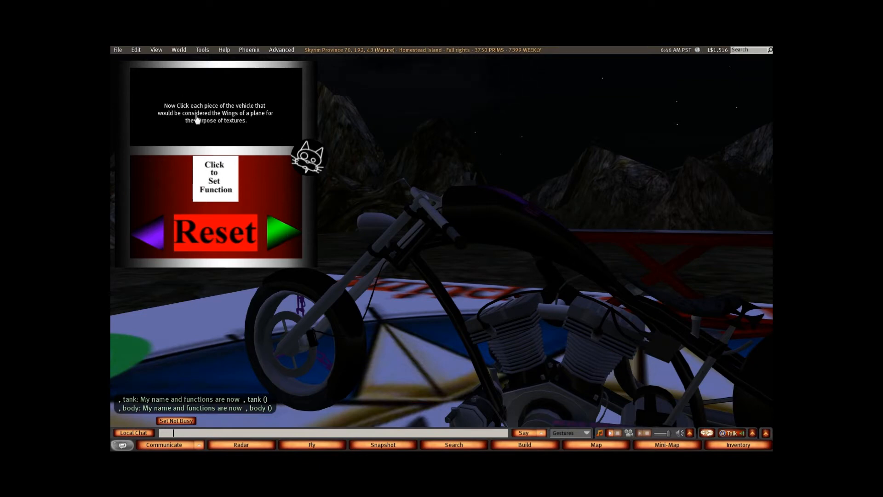
{"action": "left_click", "coordinate": [281, 238]}
{"action": "left_click", "coordinate": [281, 237]}
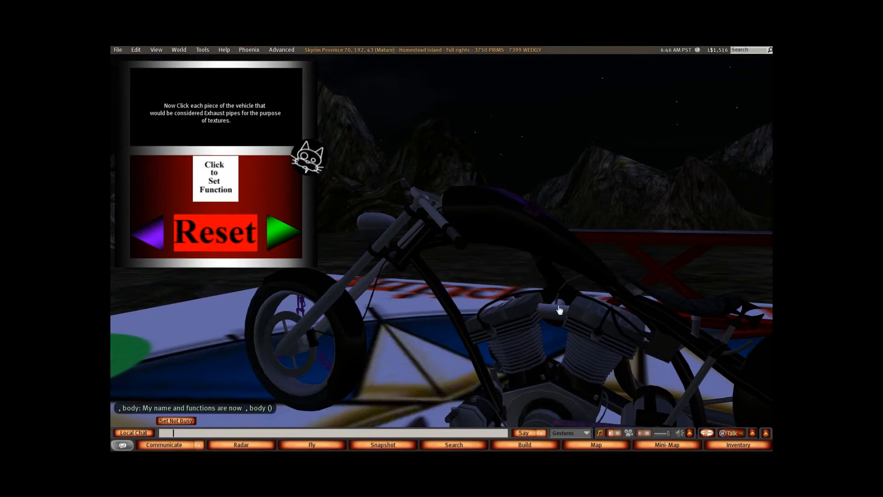
- Select the exhaust pipes and assign them the pipes function for textures
{"action": "left_click_drag", "start_coordinate": [593, 337], "coordinate": [479, 237], "text": "ctrl+alt"}
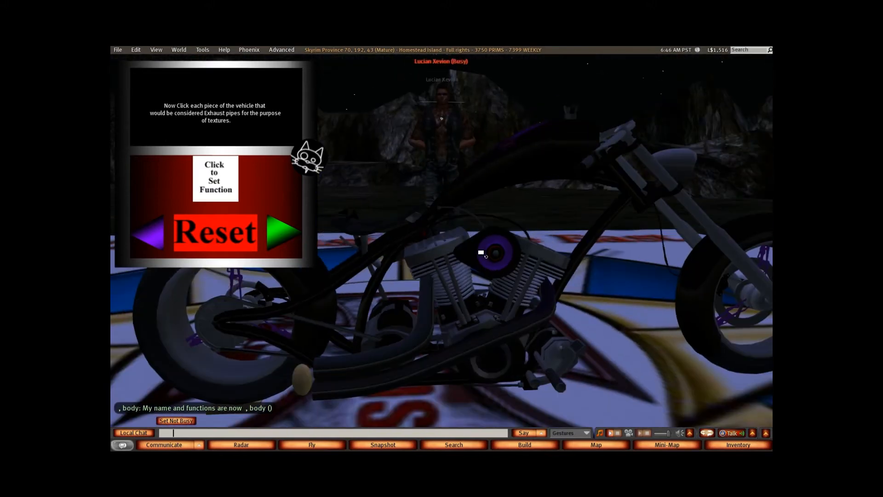
{"action": "left_click", "coordinate": [412, 340]}
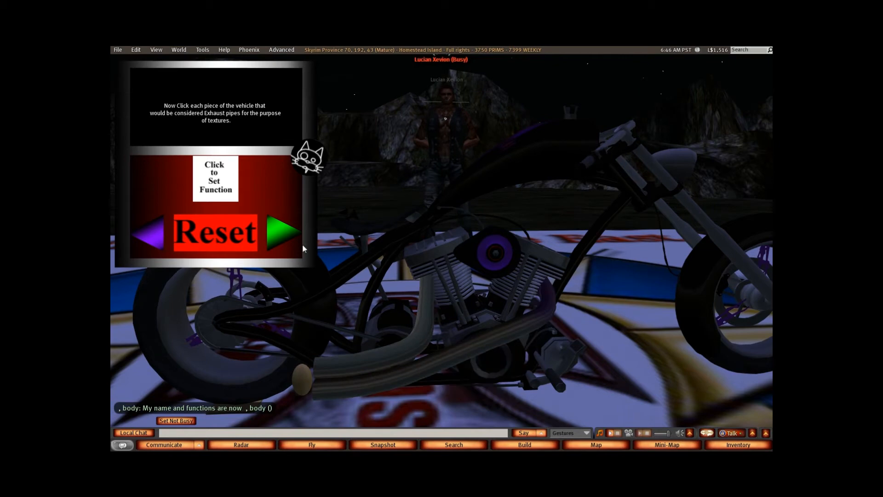
{"action": "left_click", "coordinate": [221, 190]}
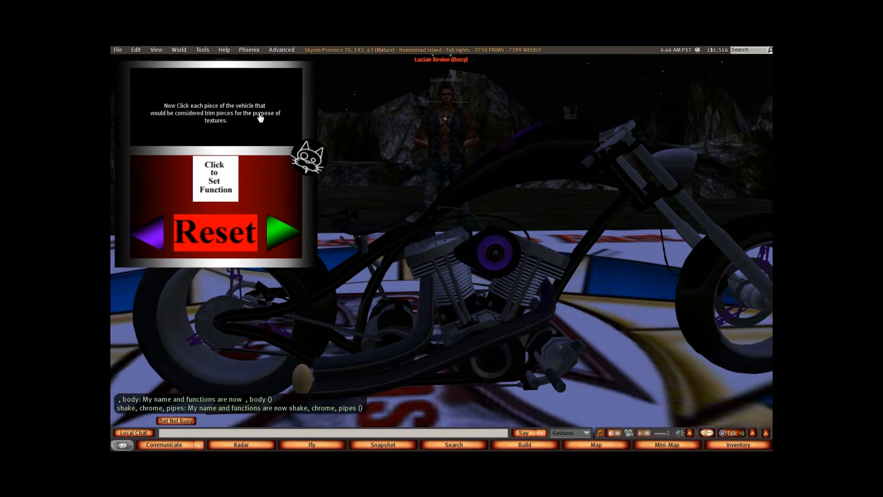
- Skip the trim and color-change functions and assign the smoker function to the oval prim at the end of the exhaust pipes
{"action": "left_click", "coordinate": [287, 234]}
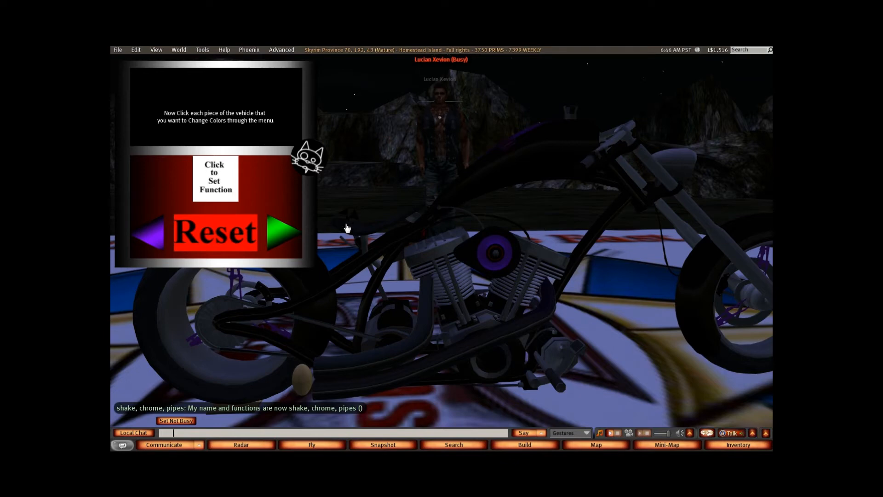
{"action": "left_click", "coordinate": [276, 233]}
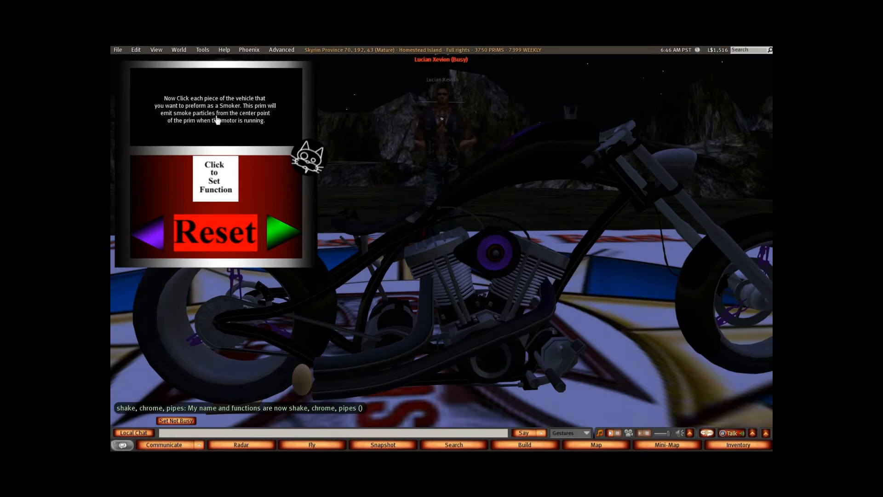
{"action": "left_click_drag", "start_coordinate": [302, 369], "coordinate": [442, 249], "text": "alt"}
{"action": "left_click", "coordinate": [442, 250]}
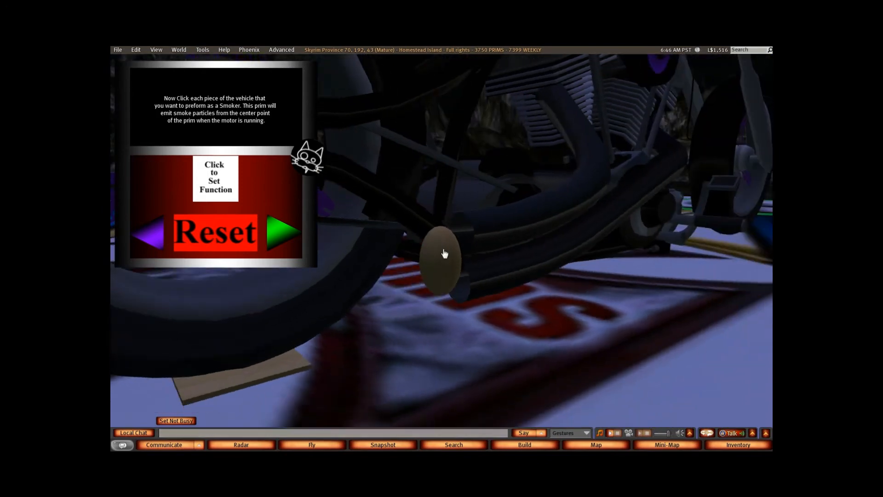
{"action": "scroll", "coordinate": [443, 252], "scroll_direction": "down", "scroll_amount": 4}
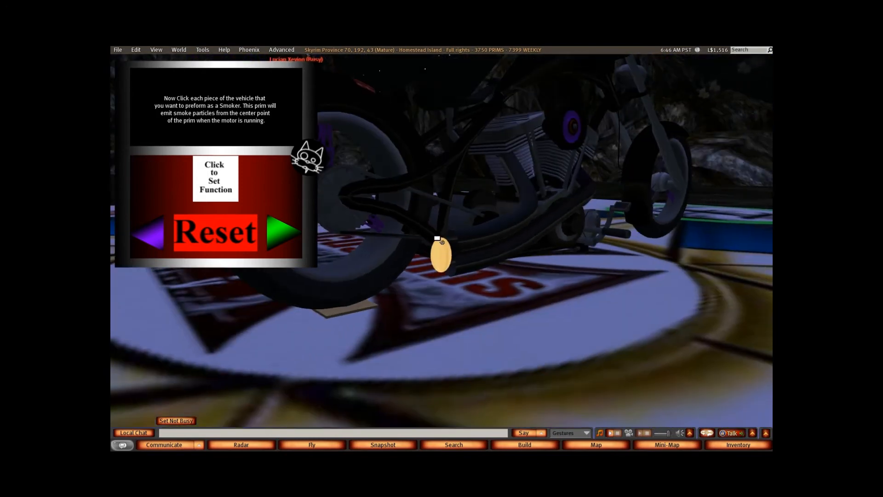
{"action": "left_click_drag", "start_coordinate": [440, 241], "coordinate": [427, 244], "text": "alt"}
{"action": "left_click", "coordinate": [221, 180]}
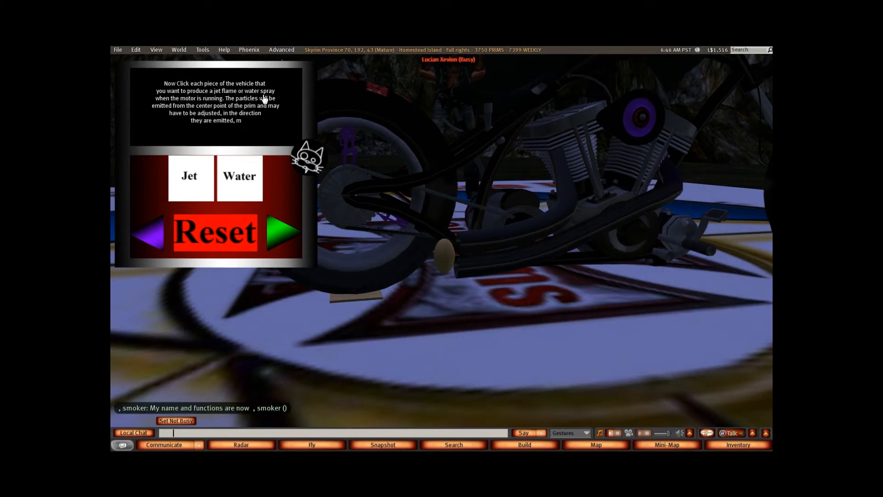
- Skip the jet flame and water spray function and decline projectile firing for the vehicle
{"action": "scroll", "coordinate": [431, 252], "scroll_direction": "down", "scroll_amount": 5}
{"action": "scroll", "coordinate": [432, 262], "scroll_direction": "up", "scroll_amount": 5}
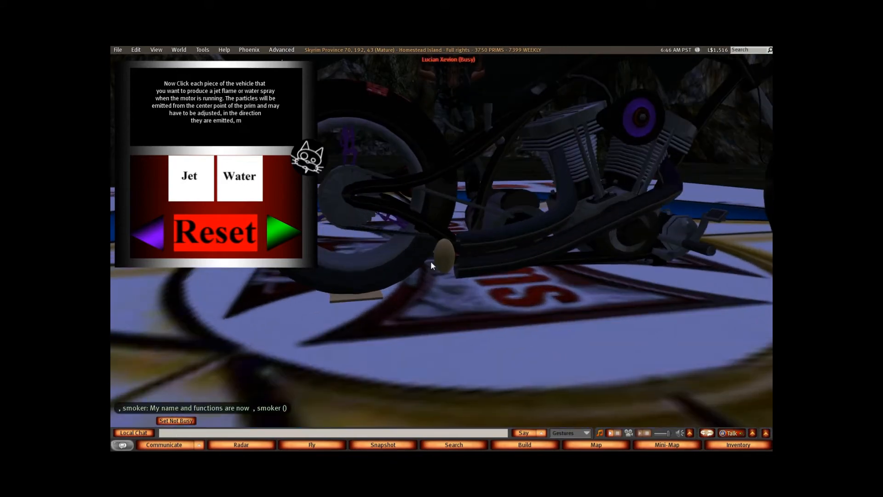
{"action": "left_click", "coordinate": [283, 233]}
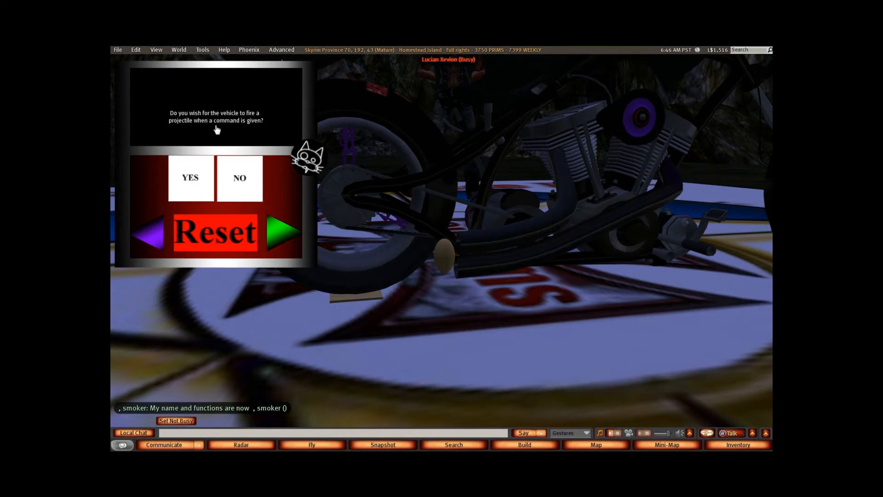
{"action": "scroll", "coordinate": [434, 232], "scroll_direction": "down", "scroll_amount": 2}
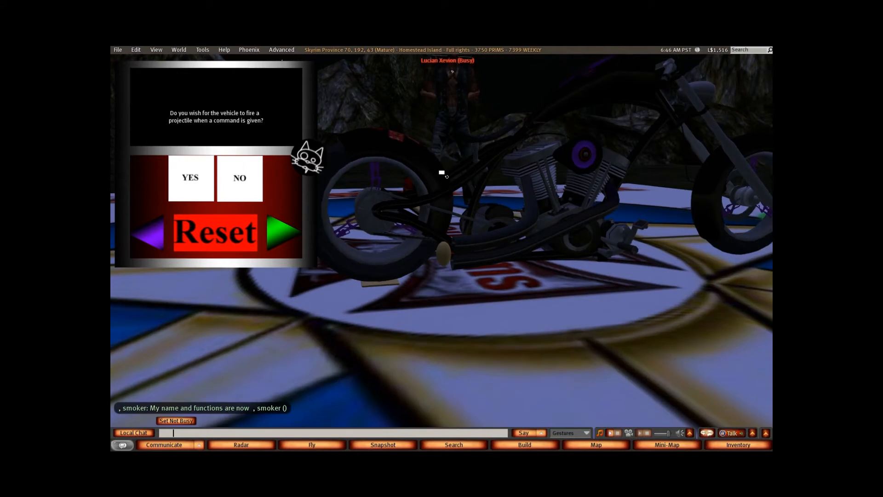
{"action": "left_click", "coordinate": [440, 168], "text": "alt"}
{"action": "left_click_drag", "start_coordinate": [441, 167], "coordinate": [435, 267], "text": "ctrl+alt"}
{"action": "scroll", "coordinate": [420, 274], "scroll_direction": "up", "scroll_amount": 3}
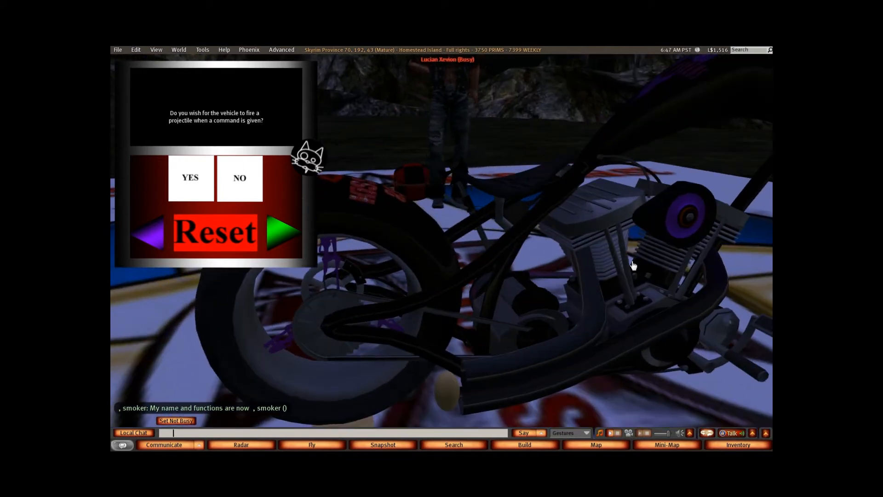
{"action": "left_click_drag", "start_coordinate": [543, 180], "coordinate": [529, 251], "text": "ctrl+alt"}
{"action": "scroll", "coordinate": [438, 250], "scroll_direction": "down", "scroll_amount": 3}
{"action": "scroll", "coordinate": [431, 283], "scroll_direction": "down", "scroll_amount": 2}
{"action": "left_click_drag", "start_coordinate": [441, 250], "coordinate": [381, 250], "text": "ctrl+alt"}
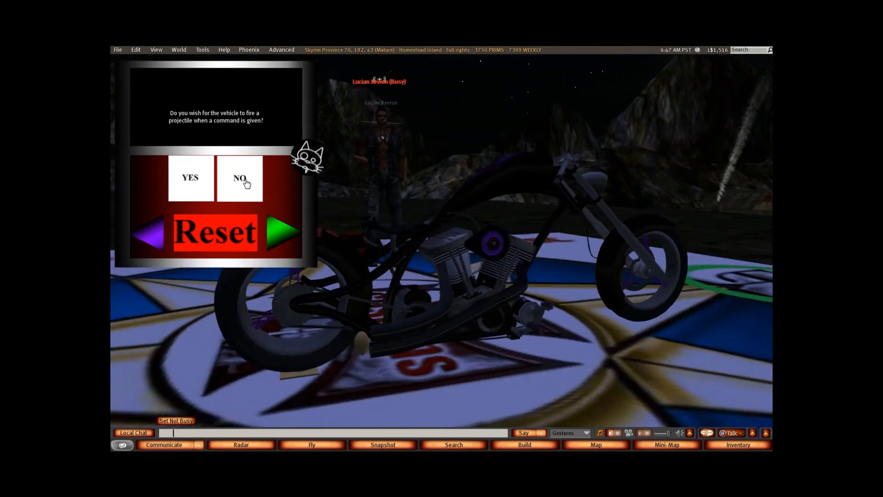
{"action": "left_click", "coordinate": [244, 181]}
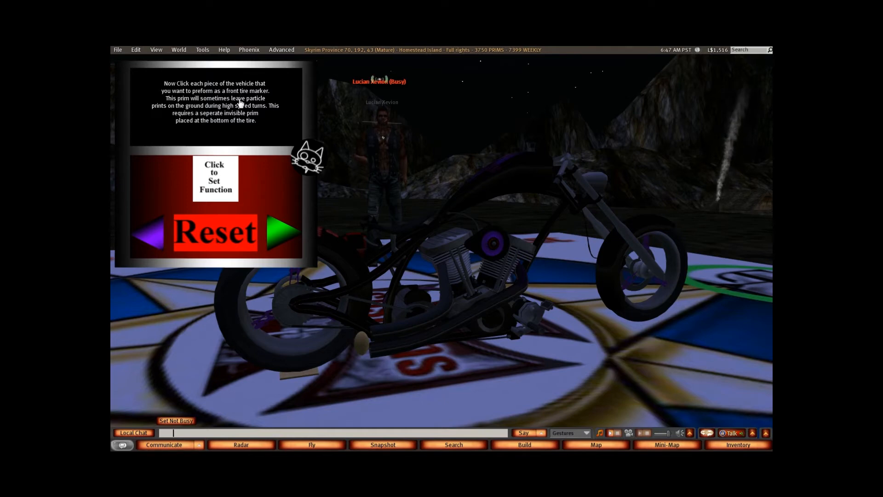
- Skip the front tire marker function and assign the rear tire marker function to the flat prim beneath the rear tire
{"action": "left_click", "coordinate": [278, 230]}
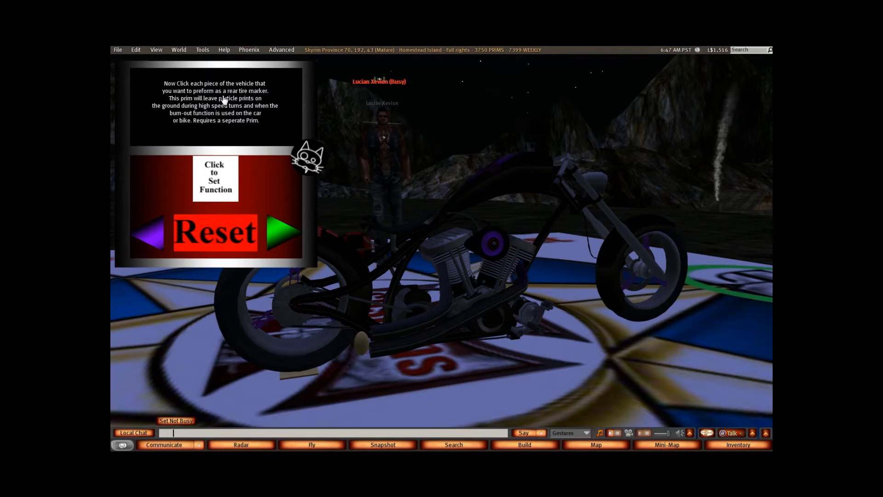
{"action": "left_click_drag", "start_coordinate": [285, 360], "coordinate": [489, 298], "text": "alt"}
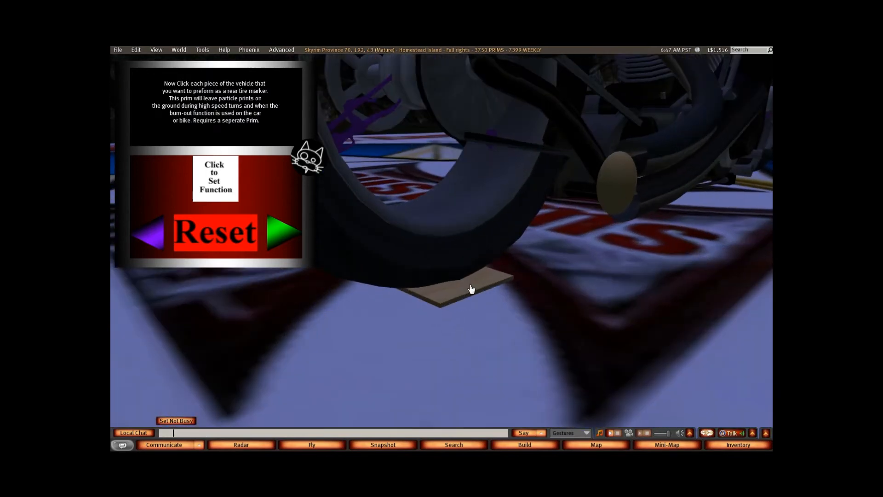
{"action": "left_click", "coordinate": [472, 288]}
{"action": "key", "text": "Escape"}
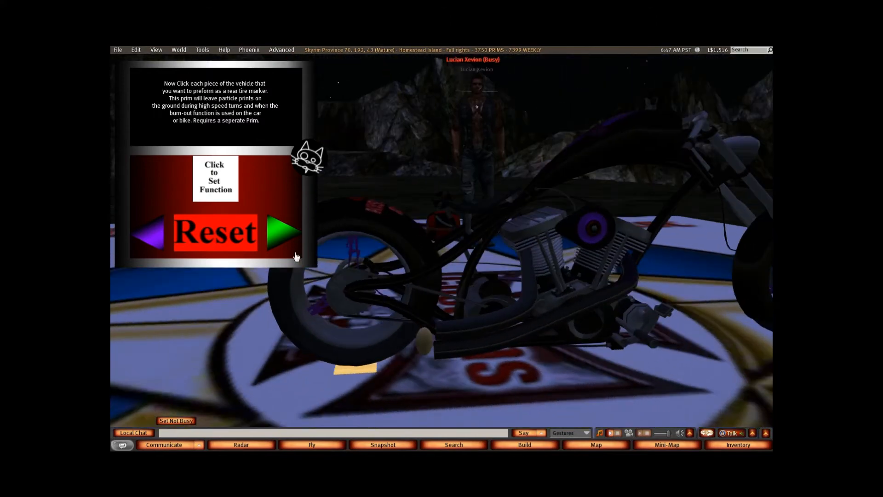
{"action": "left_click", "coordinate": [210, 179]}
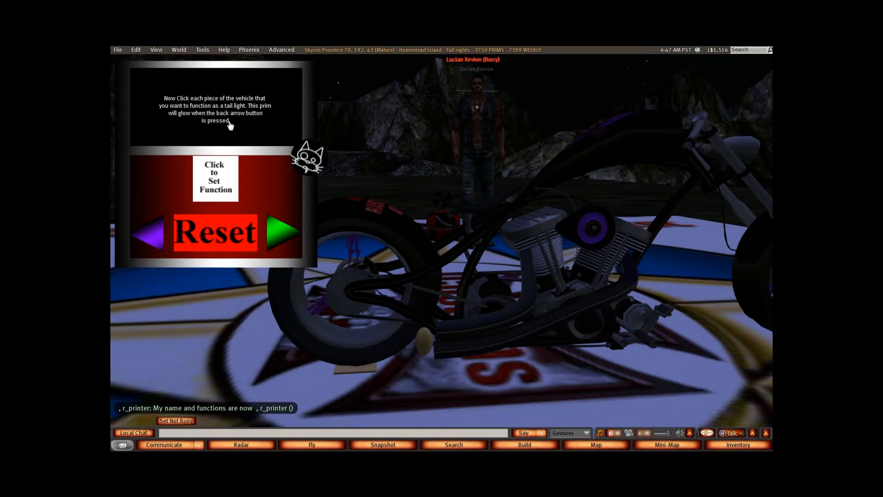
- Skip the tail light function and assign the head light function to the headlight lens
{"action": "left_click_drag", "start_coordinate": [344, 216], "coordinate": [389, 230], "text": "ctrl+alt"}
{"action": "left_click", "coordinate": [278, 218]}
{"action": "left_click_drag", "start_coordinate": [696, 194], "coordinate": [530, 272], "text": "ctrl+alt"}
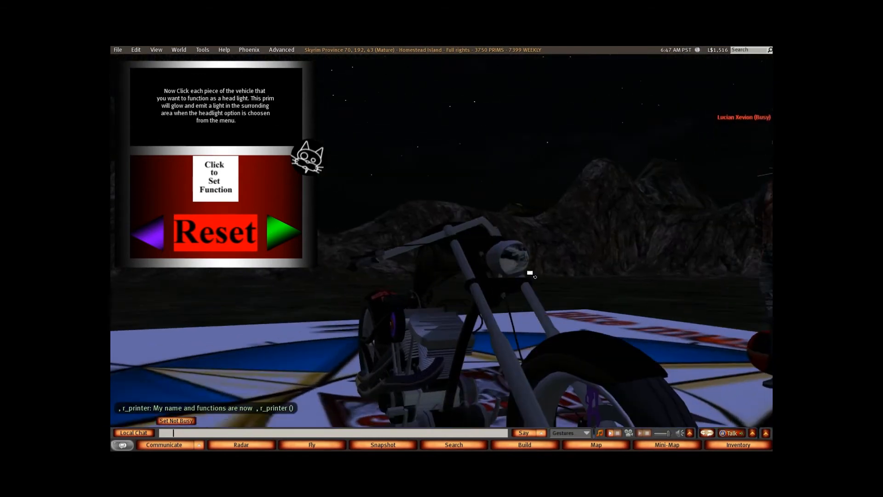
{"action": "left_click", "coordinate": [518, 258]}
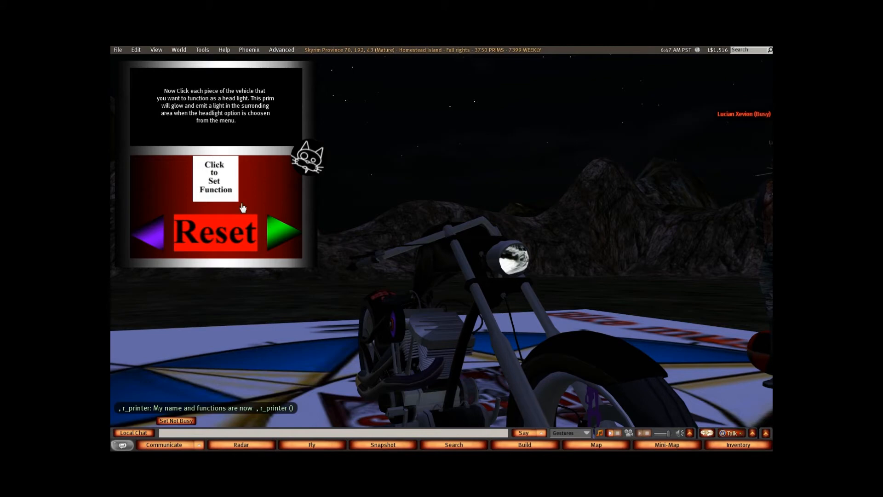
{"action": "left_click", "coordinate": [215, 176]}
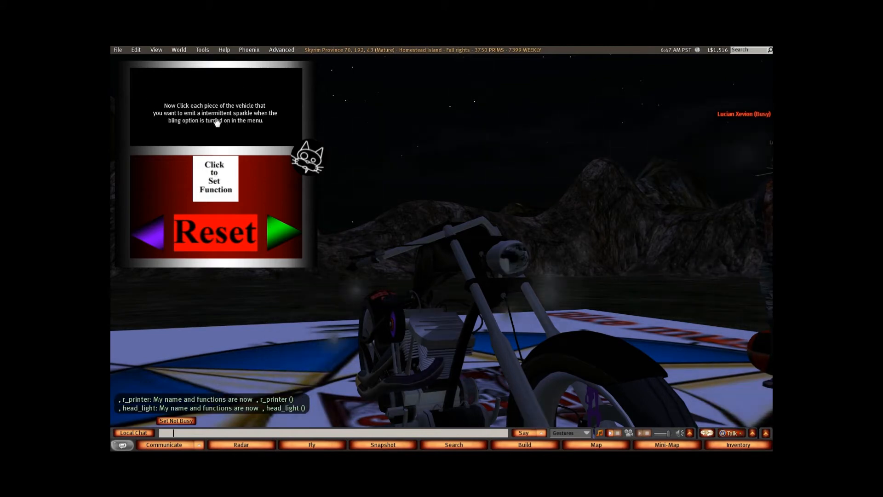
- Select the chrome engine pushrods, handlebars and front fork and assign them the bling function
{"action": "left_click_drag", "start_coordinate": [426, 299], "coordinate": [443, 269], "text": "ctrl+alt"}
{"action": "scroll", "coordinate": [444, 272], "scroll_direction": "up", "scroll_amount": 3}
{"action": "scroll", "coordinate": [455, 297], "scroll_direction": "down", "scroll_amount": 3}
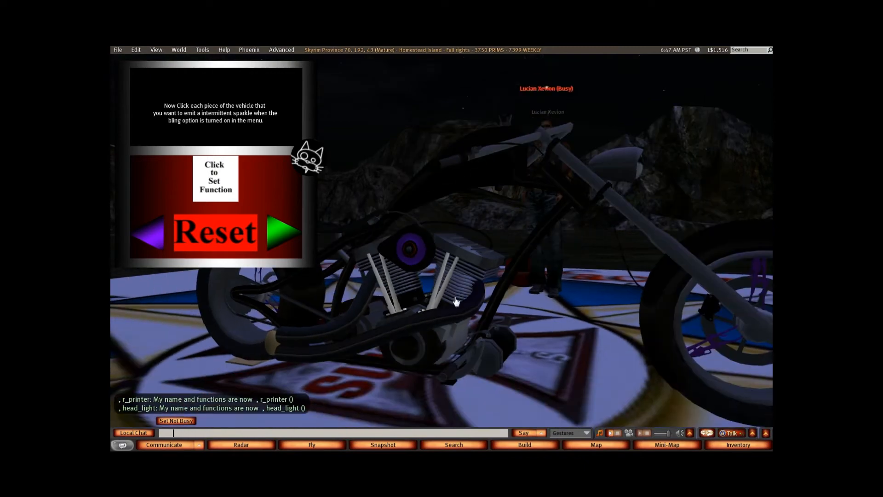
{"action": "scroll", "coordinate": [498, 251], "scroll_direction": "down", "scroll_amount": 4}
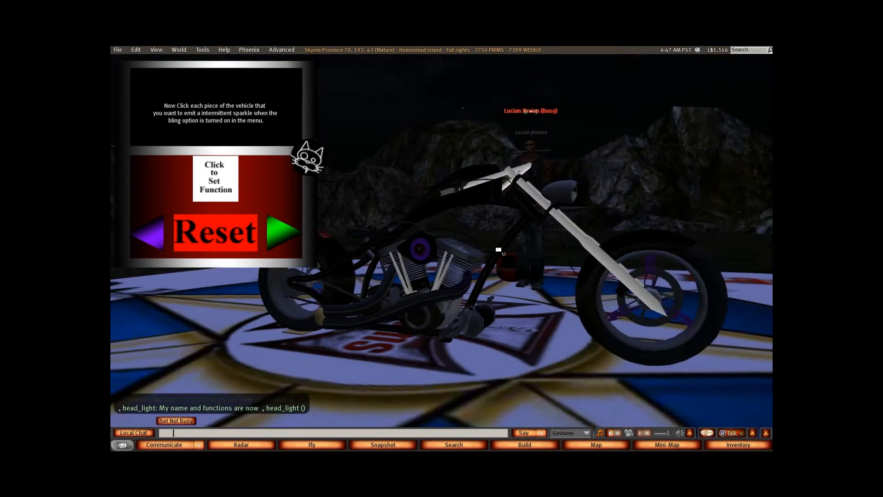
{"action": "left_click_drag", "start_coordinate": [413, 254], "coordinate": [432, 258], "text": "ctrl+alt"}
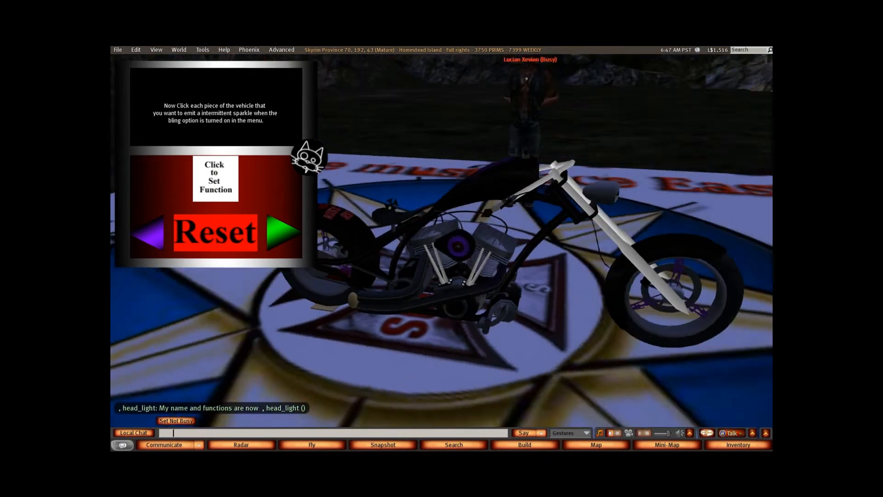
{"action": "left_click", "coordinate": [212, 181]}
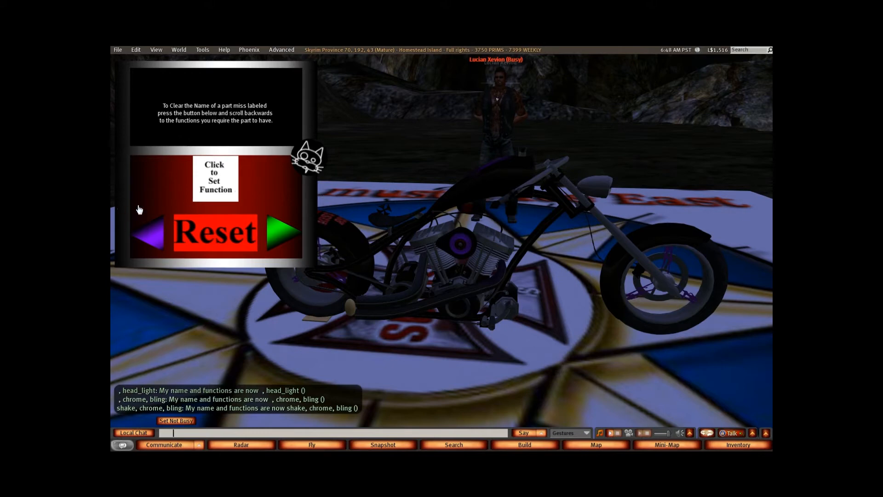
- Skip clearing mislabeled parts and save a copy of the chopper to the inventory, minimizing the inventory window
{"action": "left_click", "coordinate": [279, 233]}
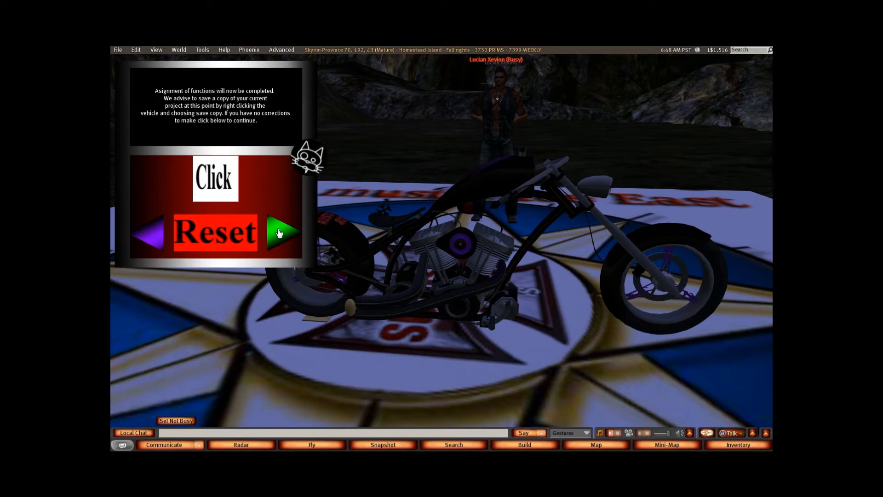
{"action": "right_click", "coordinate": [438, 253]}
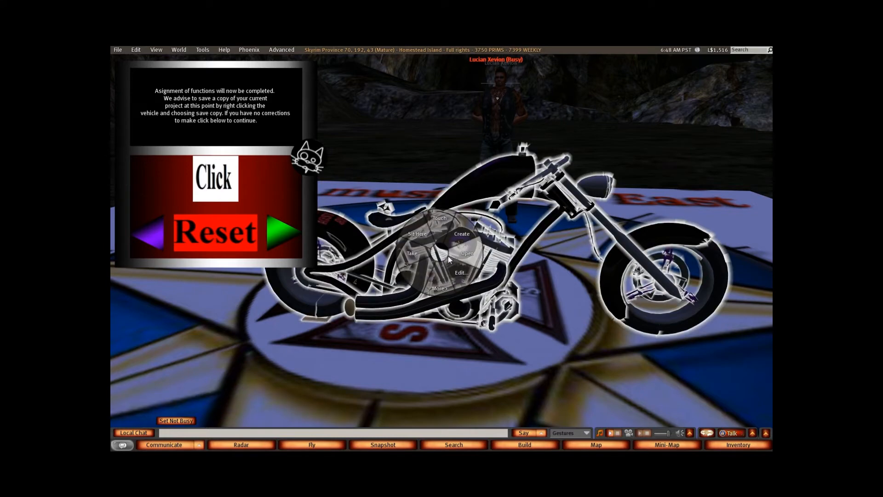
{"action": "left_click", "coordinate": [437, 288]}
{"action": "left_click", "coordinate": [441, 225]}
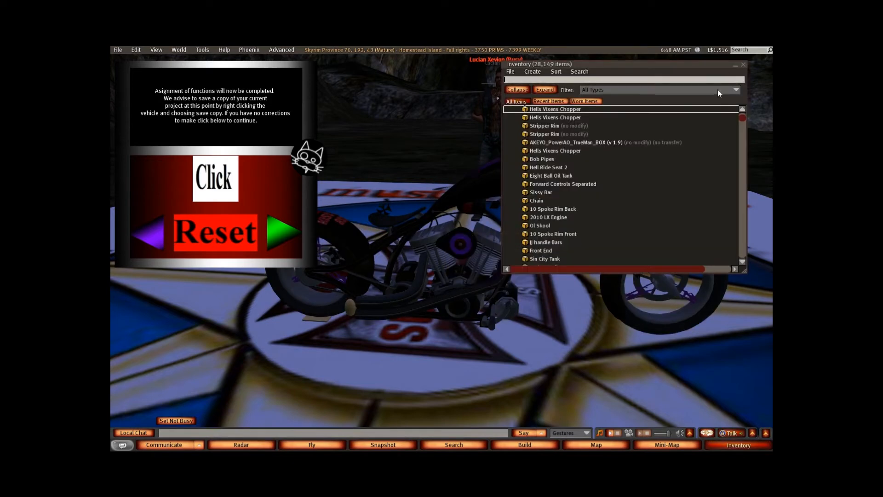
{"action": "left_click", "coordinate": [735, 65]}
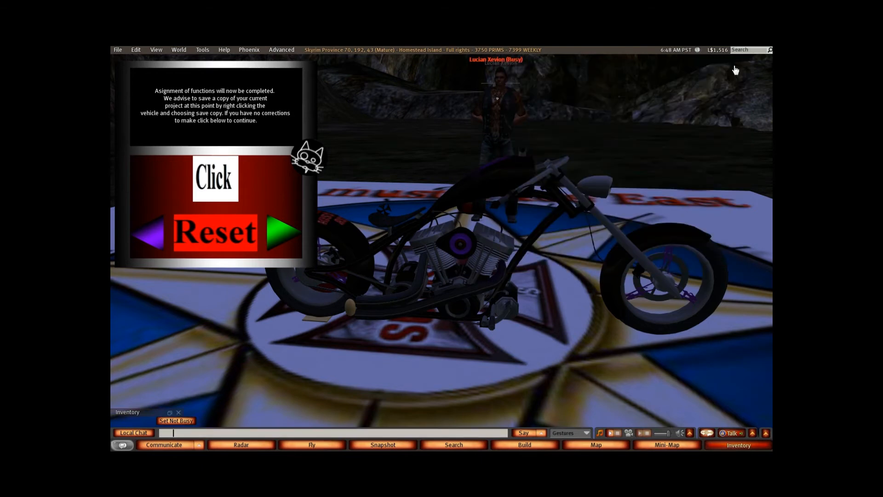
- Complete the function assignment without themed textures or vehicle-type changes and load the main scripts into the bike
{"action": "left_click", "coordinate": [215, 177]}
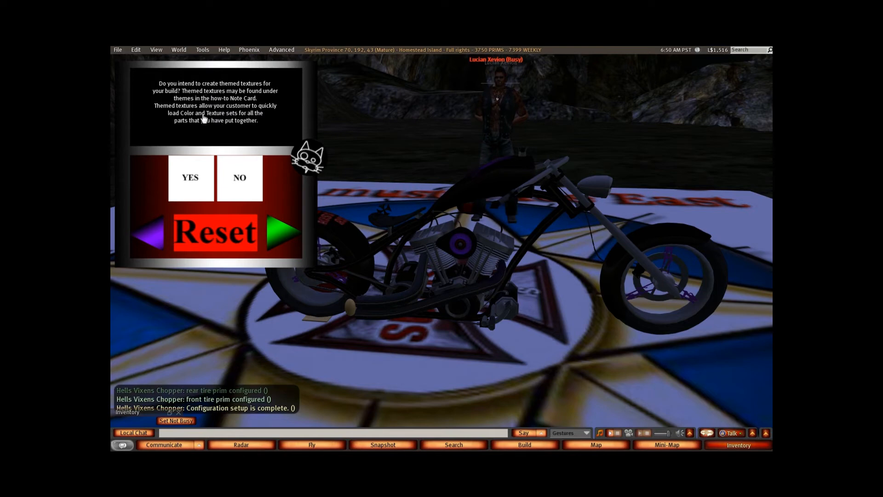
{"action": "left_click", "coordinate": [241, 179]}
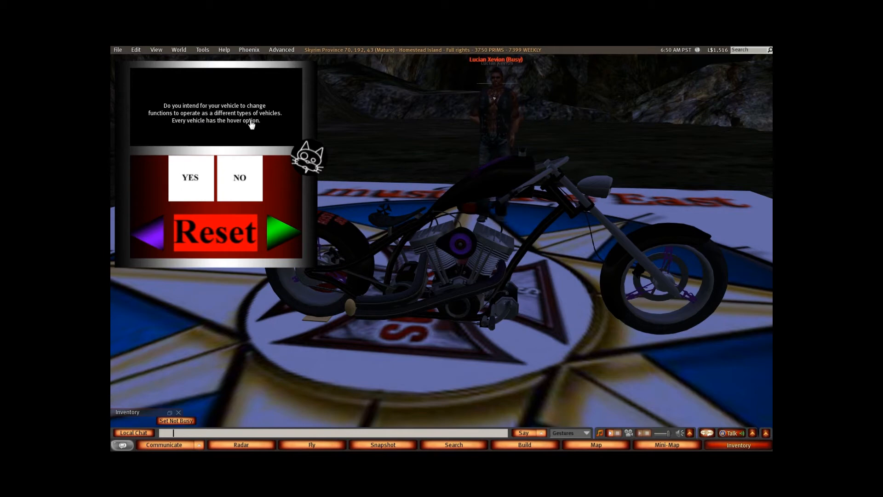
{"action": "left_click", "coordinate": [242, 179]}
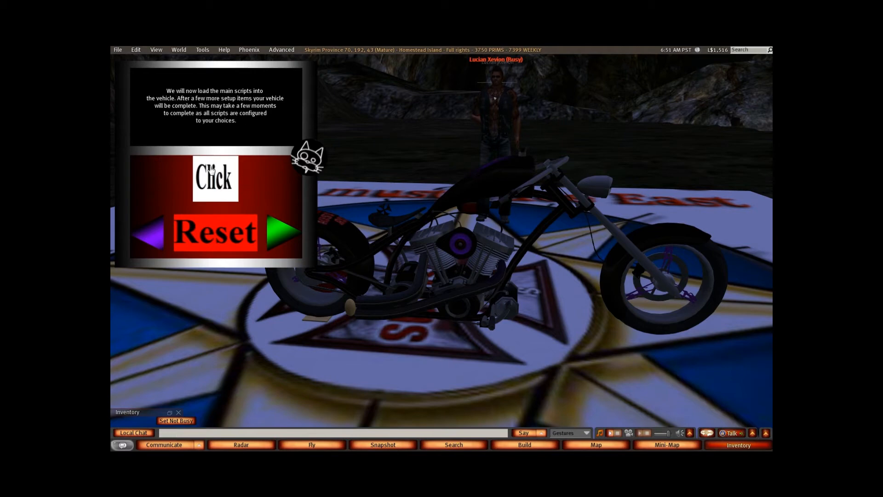
{"action": "left_click", "coordinate": [220, 177]}
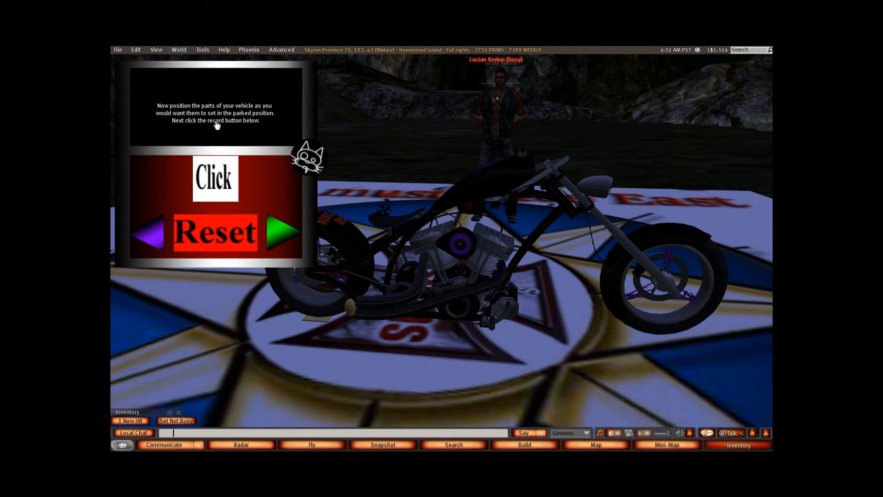
- Set the environment lighting to Midday
{"action": "left_click", "coordinate": [183, 51]}
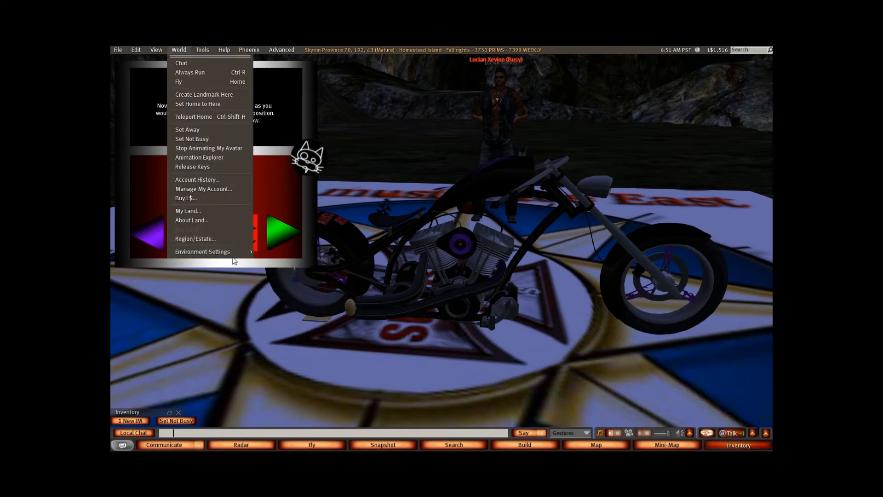
{"action": "mouse_move", "coordinate": [233, 255]}
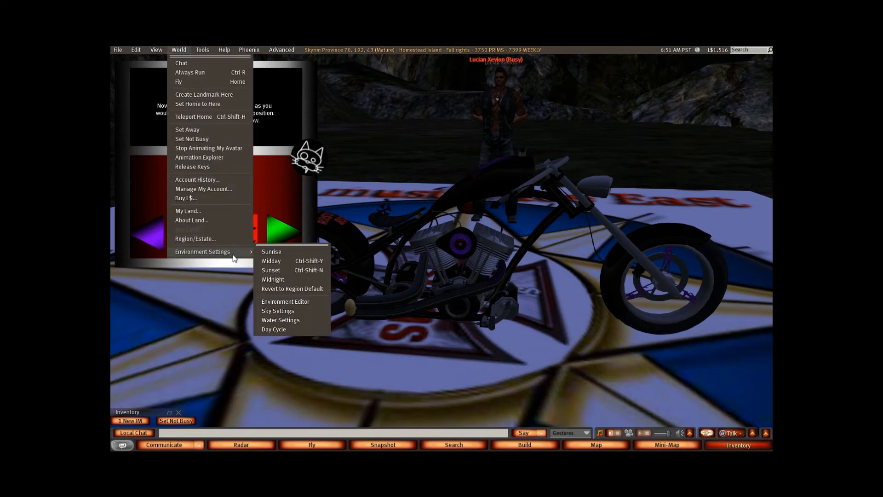
{"action": "left_click", "coordinate": [277, 263]}
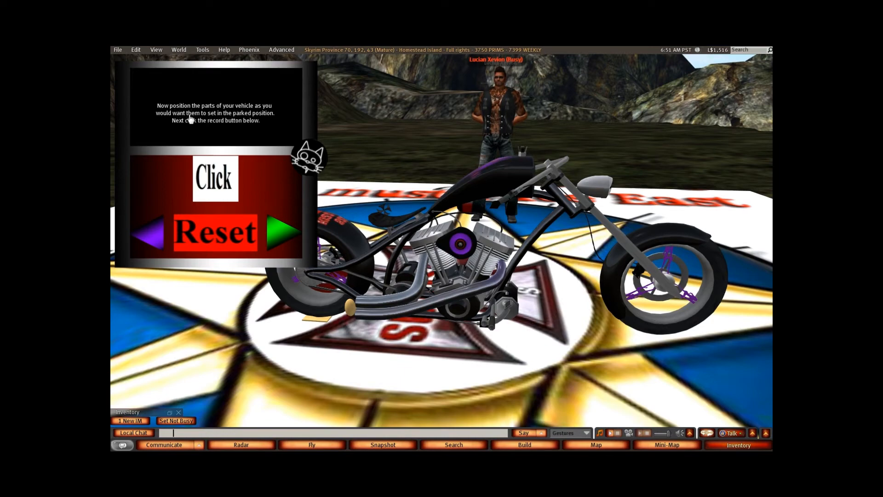
- Open the bike for editing from its kickstand side, enable editing of linked parts and collapse the edit window
{"action": "left_click_drag", "start_coordinate": [427, 238], "coordinate": [120, 204], "text": "alt"}
{"action": "left_click_drag", "start_coordinate": [502, 304], "coordinate": [438, 268], "text": "alt"}
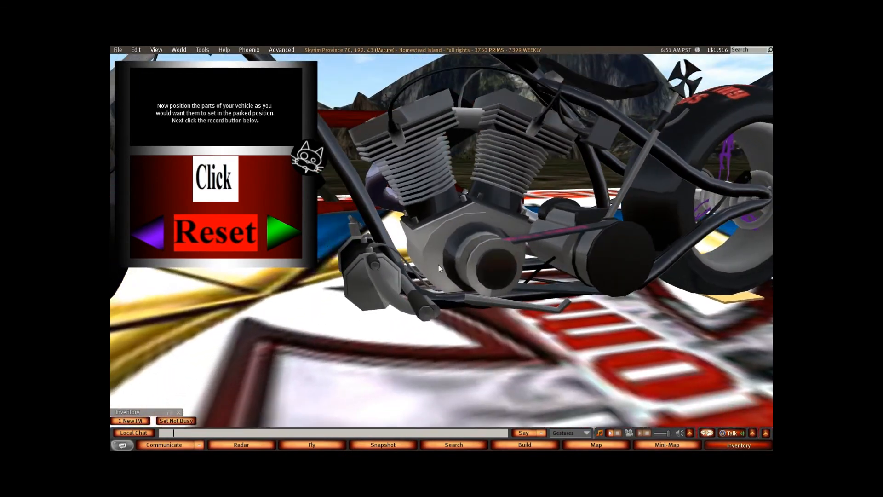
{"action": "right_click", "coordinate": [459, 272]}
{"action": "left_click", "coordinate": [478, 291]}
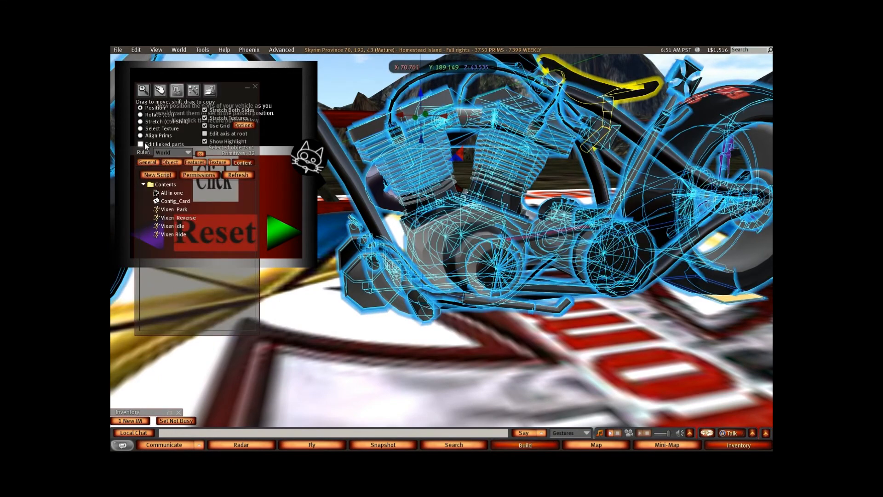
{"action": "left_click", "coordinate": [142, 144]}
{"action": "left_click", "coordinate": [201, 155]}
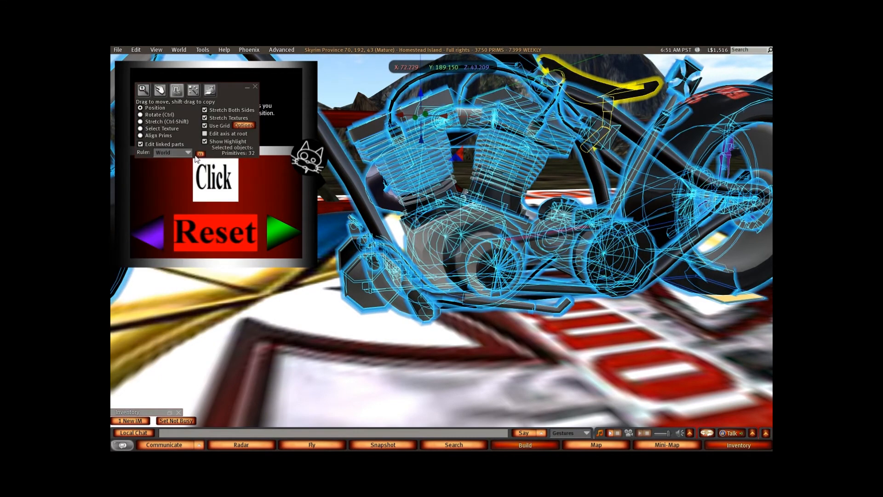
- Select the kickstand beneath the engine and rotate it outward about the vertical axis
{"action": "left_click_drag", "start_coordinate": [470, 270], "coordinate": [378, 240], "text": "alt"}
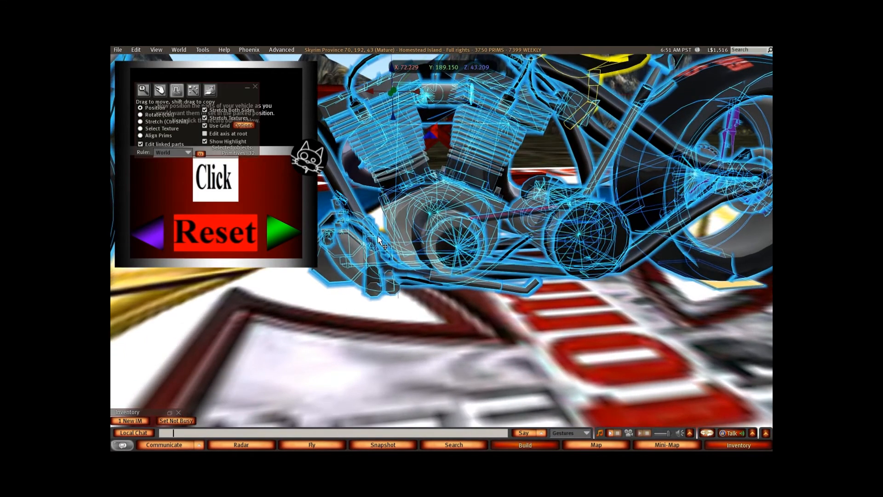
{"action": "left_click", "coordinate": [150, 116]}
{"action": "left_click", "coordinate": [442, 280]}
{"action": "left_click_drag", "start_coordinate": [443, 280], "coordinate": [490, 291], "text": "ctrl+alt"}
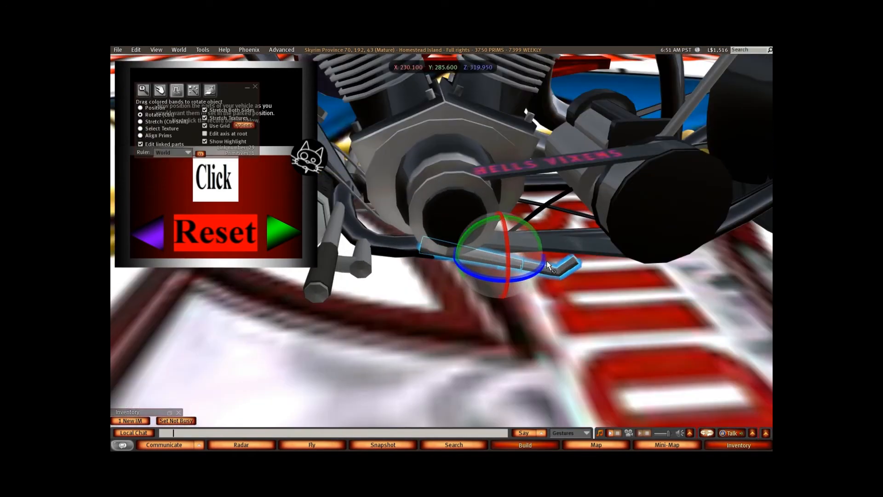
{"action": "left_click_drag", "start_coordinate": [544, 265], "coordinate": [443, 247]}
- Tilt the kickstand down toward the ground and adjust its height for the parked position
{"action": "right_click", "coordinate": [502, 275]}
{"action": "left_click", "coordinate": [522, 293]}
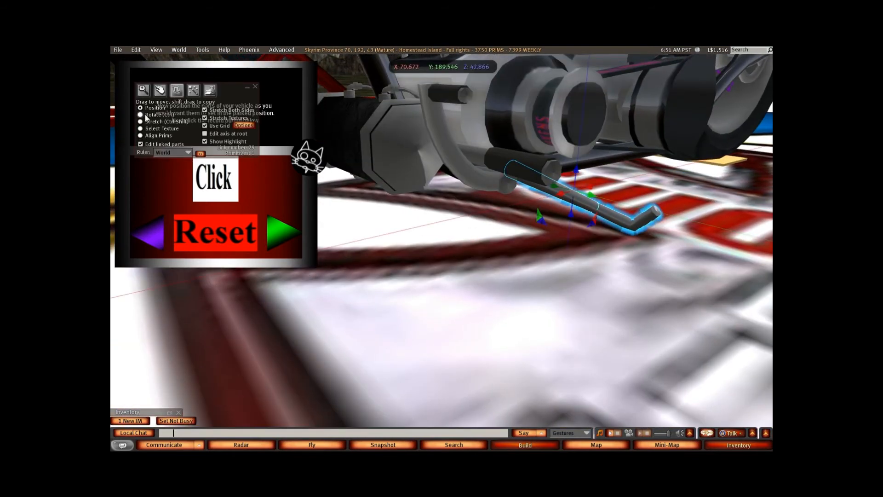
{"action": "left_click", "coordinate": [143, 116]}
{"action": "left_click_drag", "start_coordinate": [581, 136], "coordinate": [570, 87], "text": "ctrl+alt"}
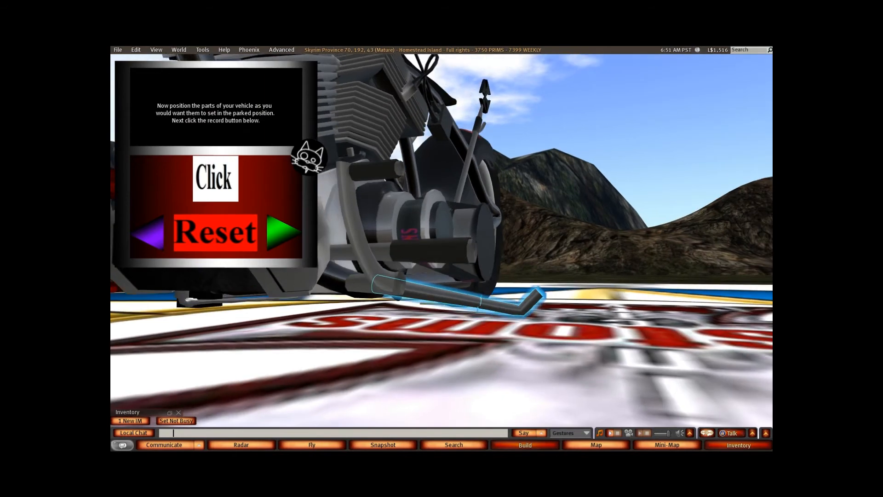
{"action": "left_click_drag", "start_coordinate": [479, 329], "coordinate": [476, 333]}
{"action": "left_click_drag", "start_coordinate": [402, 281], "coordinate": [358, 282], "text": "ctrl+alt"}
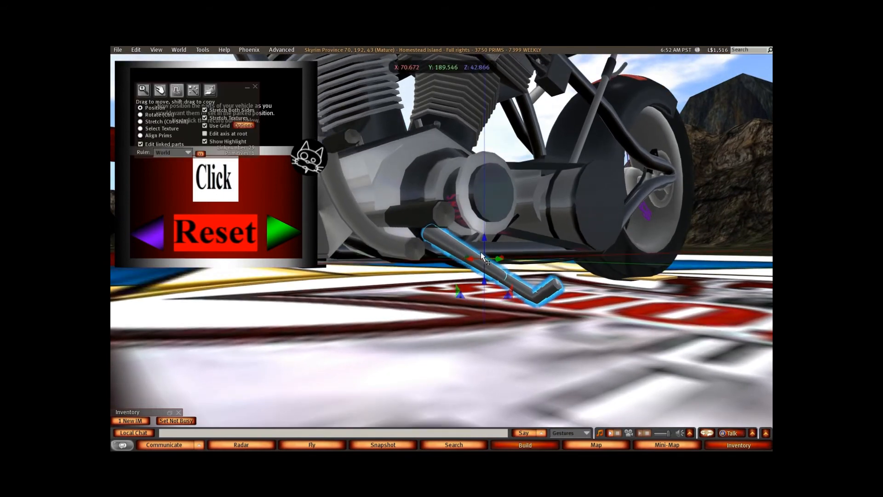
{"action": "left_click_drag", "start_coordinate": [485, 247], "coordinate": [495, 294]}
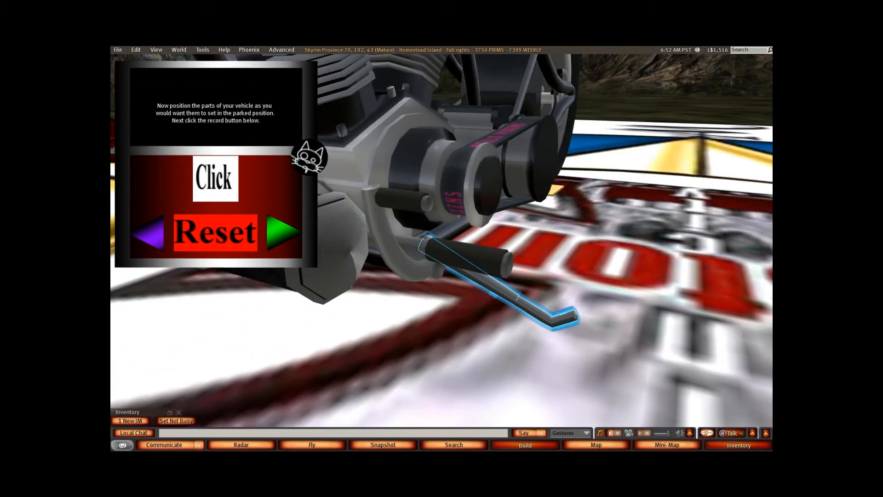
- Select the front wheel's tire, spoked rim, brake disc and brake line together as linked parts
{"action": "scroll", "coordinate": [441, 253], "scroll_direction": "down", "scroll_amount": 5}
{"action": "left_click_drag", "start_coordinate": [442, 253], "coordinate": [529, 221], "text": "ctrl+alt"}
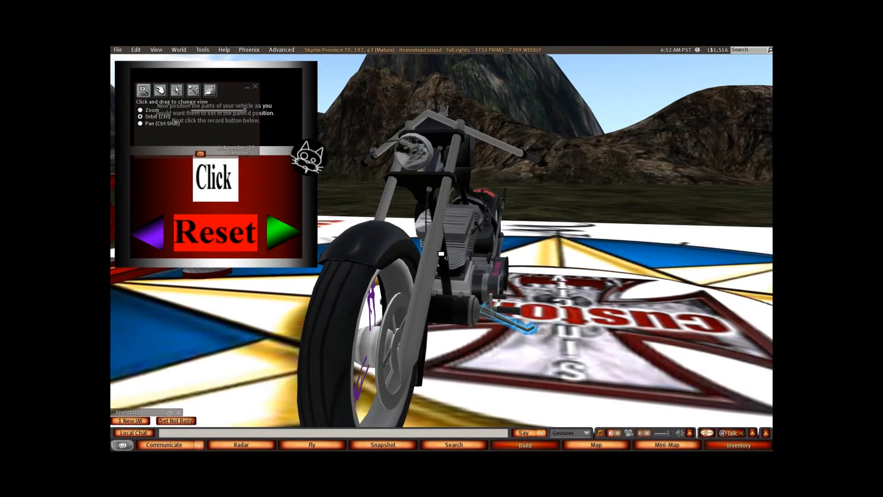
{"action": "left_click_drag", "start_coordinate": [361, 251], "coordinate": [459, 277], "text": "ctrl+alt"}
{"action": "left_click", "coordinate": [516, 279]}
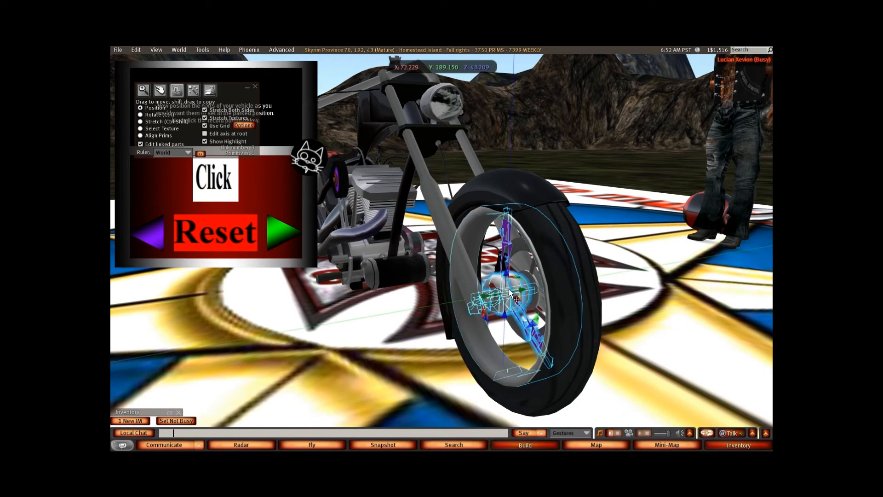
{"action": "left_click_drag", "start_coordinate": [508, 240], "coordinate": [430, 309], "text": "alt"}
{"action": "left_click", "coordinate": [467, 296], "text": "shift"}
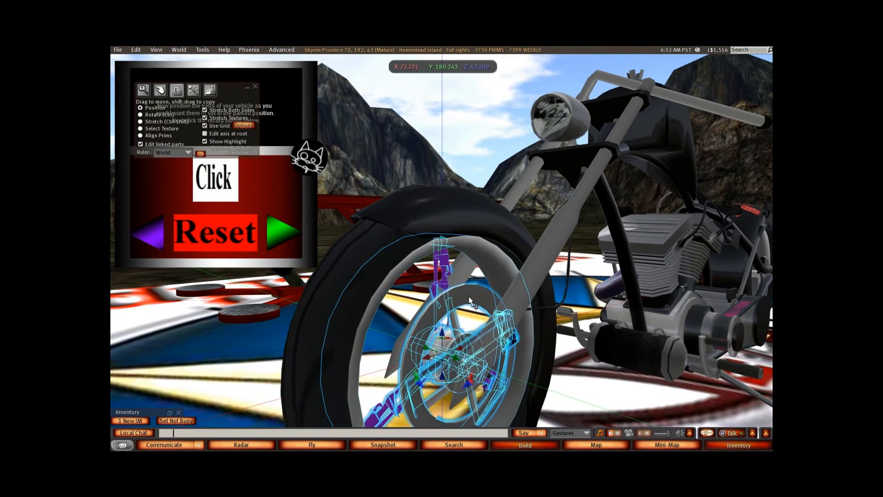
{"action": "left_click", "coordinate": [536, 313], "text": "shift"}
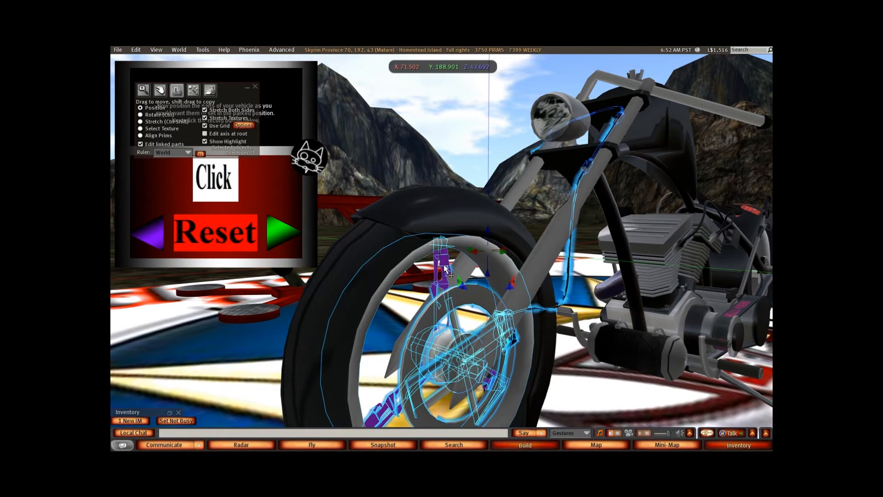
{"action": "left_click", "coordinate": [371, 260], "text": "shift"}
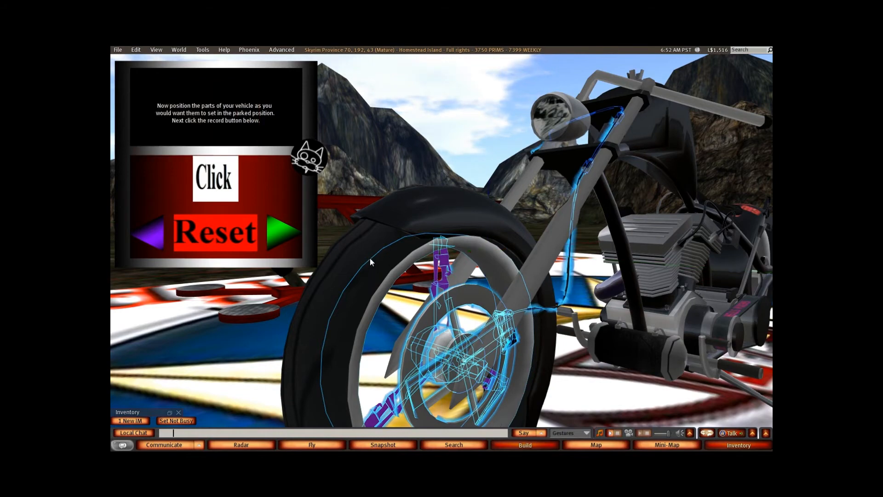
- Add the front fender, headlight, fork and handlebars to the front-end selection
{"action": "left_click", "coordinate": [487, 224], "text": "shift"}
{"action": "left_click_drag", "start_coordinate": [559, 206], "coordinate": [582, 232], "text": "ctrl+alt"}
{"action": "left_click_drag", "start_coordinate": [392, 186], "coordinate": [469, 268], "text": "ctrl+alt"}
{"action": "left_click", "coordinate": [469, 267], "text": "shift"}
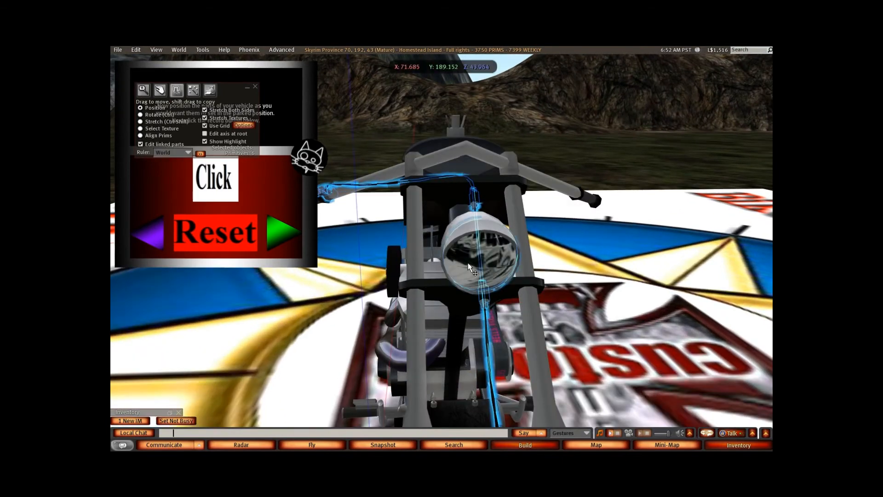
{"action": "left_click", "coordinate": [478, 225], "text": "shift"}
{"action": "left_click_drag", "start_coordinate": [410, 263], "coordinate": [483, 287], "text": "alt"}
{"action": "left_click_drag", "start_coordinate": [441, 244], "coordinate": [496, 250], "text": "alt"}
{"action": "left_click", "coordinate": [421, 237], "text": "shift"}
- Turn the selected front-end parts to one side and adjust their tilt so the steering sits in its parked pose
{"action": "mouse_move", "coordinate": [421, 237]}
{"action": "left_mouse_down", "text": "ctrl+alt"}
{"action": "mouse_move", "coordinate": [427, 214]}
{"action": "mouse_move", "coordinate": [469, 253]}
{"action": "mouse_move", "coordinate": [499, 301]}
{"action": "mouse_move", "coordinate": [428, 230]}
{"action": "left_mouse_up", "text": "ctrl+alt"}
{"action": "left_click_drag", "start_coordinate": [488, 249], "coordinate": [417, 151], "text": "ctrl+alt"}
{"action": "left_click_drag", "start_coordinate": [408, 115], "coordinate": [437, 225], "text": "ctrl+alt"}
{"action": "scroll", "coordinate": [437, 225], "scroll_direction": "up", "scroll_amount": 3}
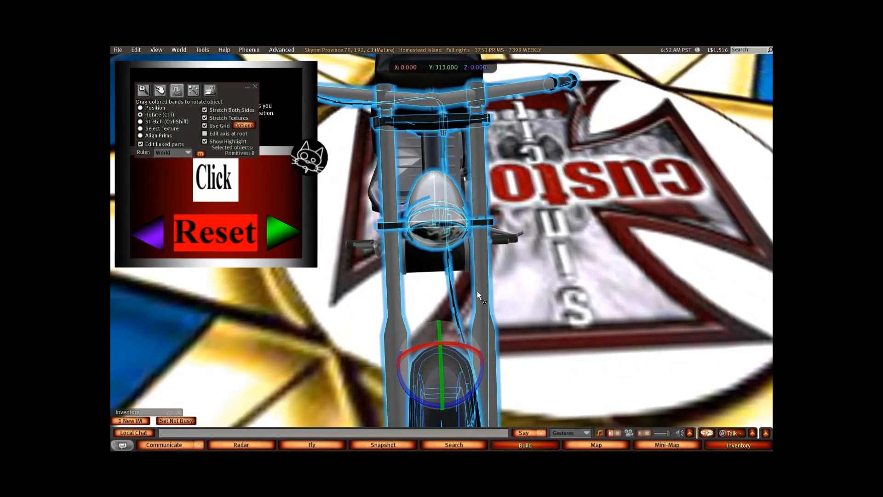
{"action": "left_click_drag", "start_coordinate": [453, 260], "coordinate": [477, 245], "text": "ctrl+alt"}
{"action": "left_click_drag", "start_coordinate": [439, 220], "coordinate": [577, 252], "text": "ctrl+alt"}
{"action": "left_click_drag", "start_coordinate": [392, 252], "coordinate": [443, 285], "text": "ctrl+alt"}
{"action": "scroll", "coordinate": [444, 286], "scroll_direction": "up", "scroll_amount": 3}
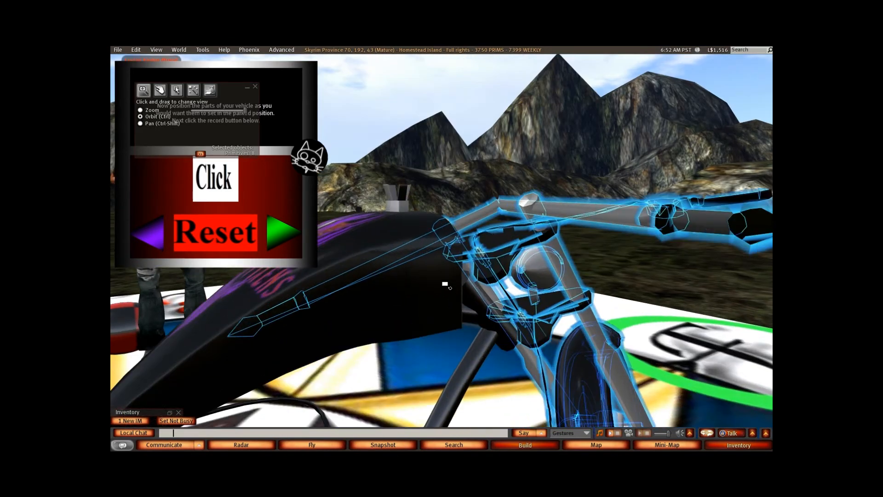
{"action": "left_click_drag", "start_coordinate": [610, 378], "coordinate": [603, 372]}
{"action": "left_click_drag", "start_coordinate": [515, 330], "coordinate": [518, 302], "text": "alt"}
{"action": "left_click_drag", "start_coordinate": [416, 228], "coordinate": [317, 251], "text": "ctrl+alt"}
{"action": "scroll", "coordinate": [440, 249], "scroll_direction": "down", "scroll_amount": 5}
{"action": "left_click_drag", "start_coordinate": [440, 249], "coordinate": [561, 236], "text": "ctrl+alt"}
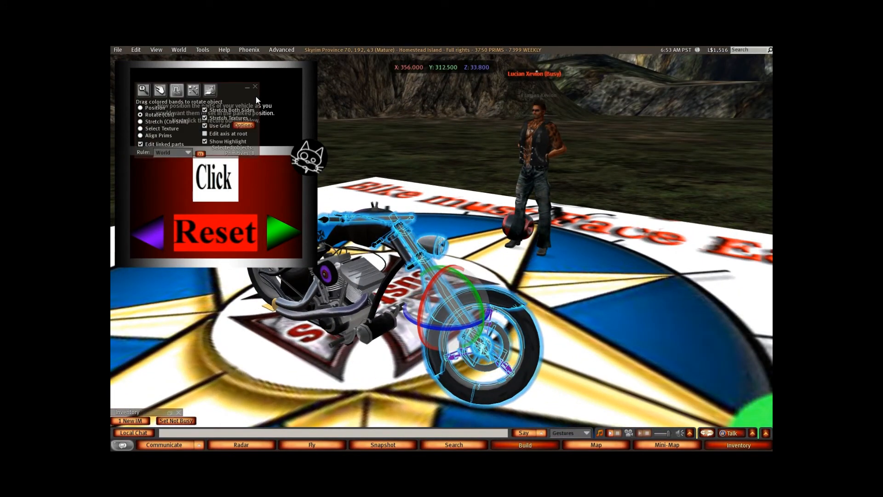
- Finish editing the bike, look over the parked pose and record it as the parking position
{"action": "left_click_drag", "start_coordinate": [237, 87], "coordinate": [680, 66]}
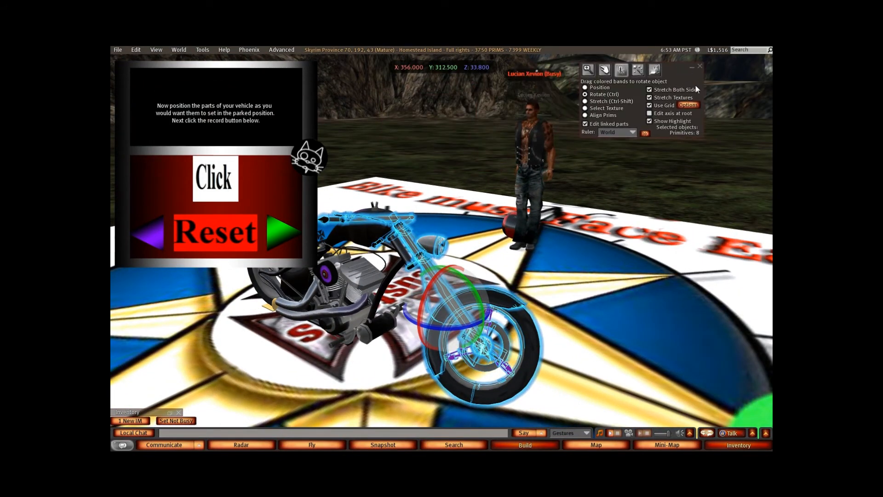
{"action": "left_click", "coordinate": [699, 66]}
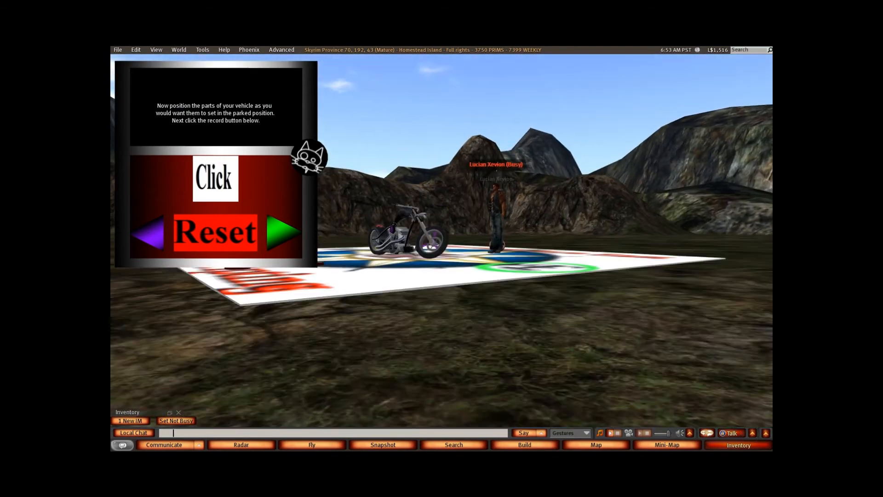
{"action": "left_click_drag", "start_coordinate": [442, 257], "coordinate": [444, 391], "text": "ctrl+alt"}
{"action": "left_click_drag", "start_coordinate": [443, 334], "coordinate": [443, 364], "text": "ctrl+alt"}
{"action": "left_click_drag", "start_coordinate": [442, 291], "coordinate": [455, 259], "text": "alt"}
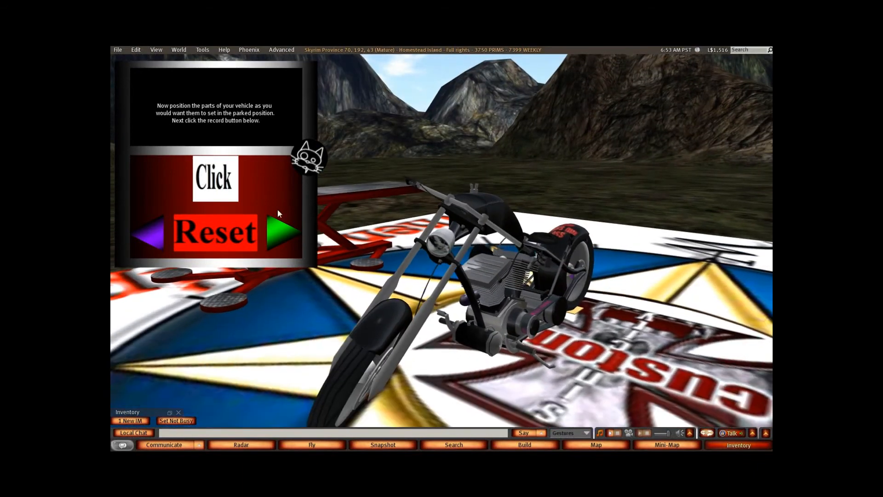
{"action": "left_click", "coordinate": [214, 175]}
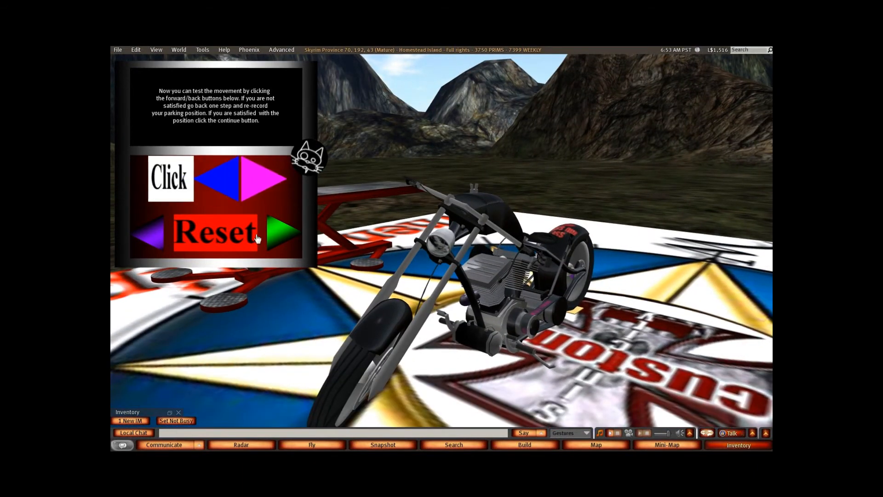
- Test the recorded parking movement by playing it back, forward and back again while viewing the front end and kickstand
{"action": "left_click_drag", "start_coordinate": [368, 243], "coordinate": [393, 250], "text": "ctrl+alt"}
{"action": "mouse_move", "coordinate": [469, 266]}
{"action": "left_mouse_down", "text": "alt"}
{"action": "mouse_move", "coordinate": [471, 285]}
{"action": "mouse_move", "coordinate": [414, 285]}
{"action": "mouse_move", "coordinate": [382, 248]}
{"action": "mouse_move", "coordinate": [469, 249]}
{"action": "left_mouse_up", "text": "alt"}
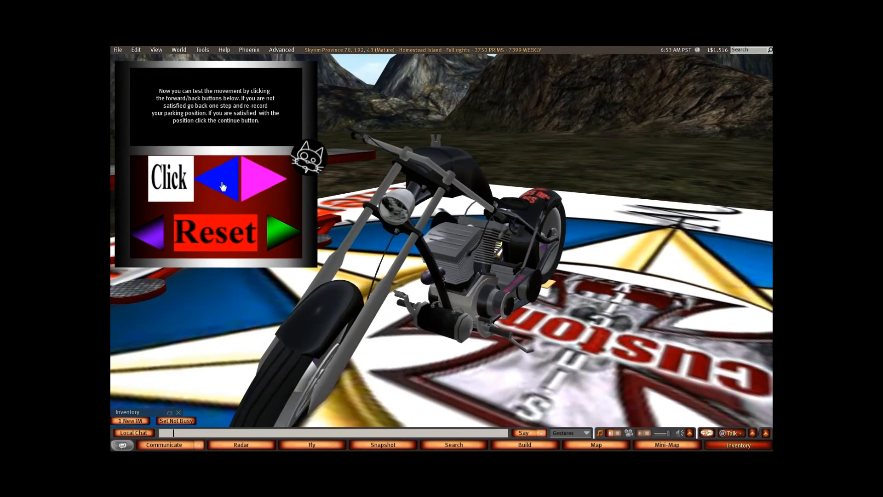
{"action": "left_click", "coordinate": [222, 185]}
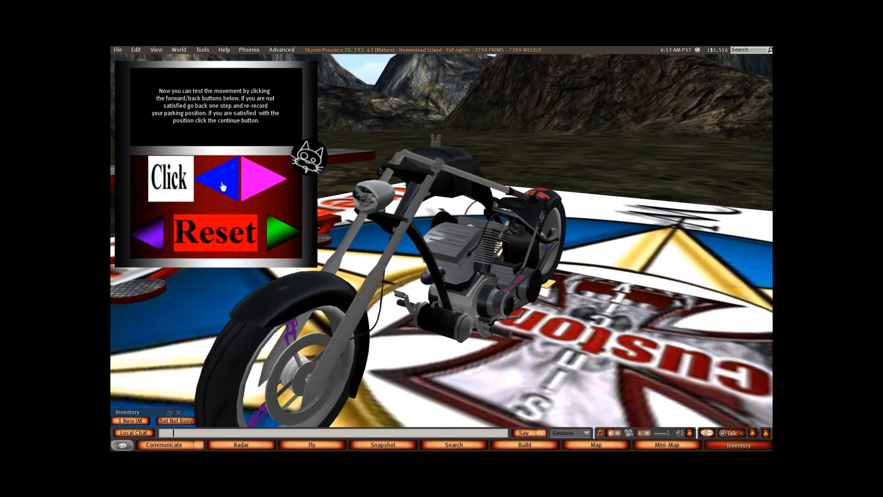
{"action": "left_click_drag", "start_coordinate": [405, 248], "coordinate": [430, 244], "text": "alt"}
{"action": "left_click", "coordinate": [263, 185]}
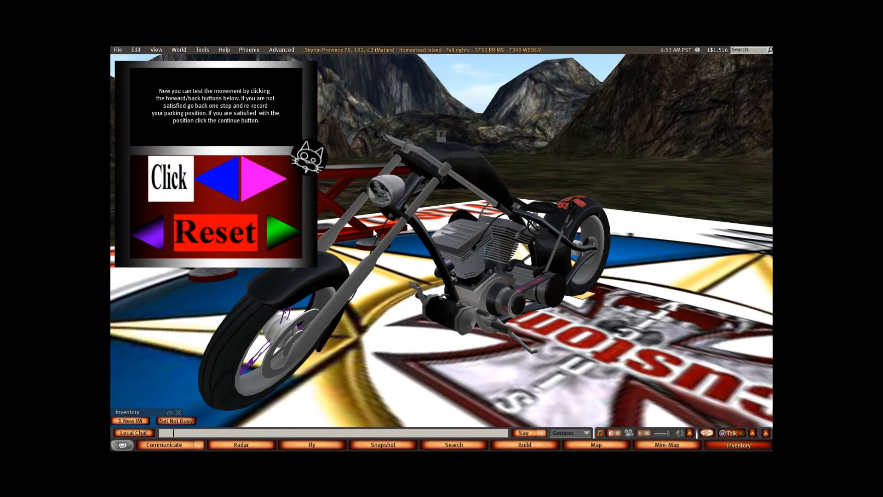
{"action": "left_click", "coordinate": [217, 186]}
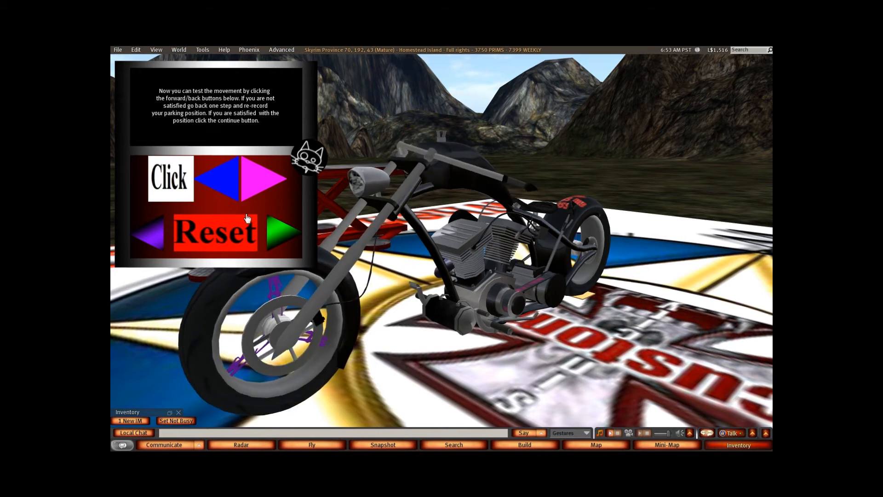
- Accept the parking position, continue to the fly/float stage and open the bike for editing of its linked parts
{"action": "left_click", "coordinate": [166, 180]}
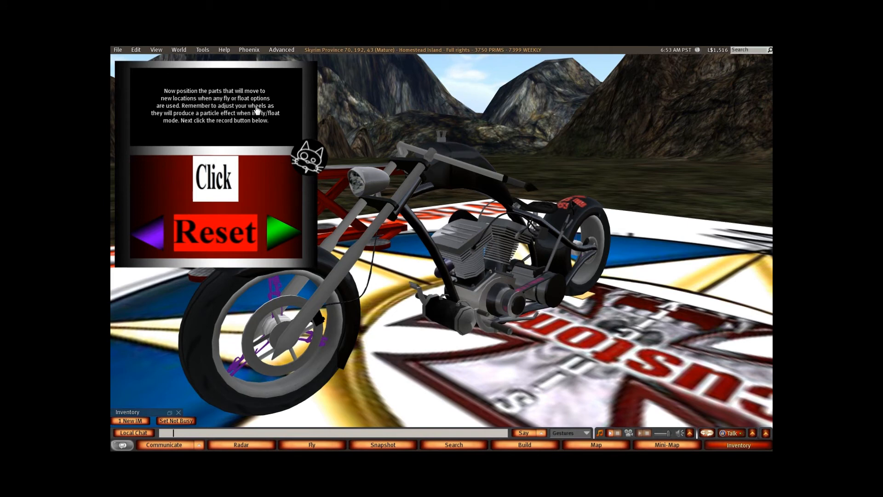
{"action": "left_click_drag", "start_coordinate": [332, 272], "coordinate": [436, 242], "text": "ctrl+alt"}
{"action": "right_click", "coordinate": [404, 226]}
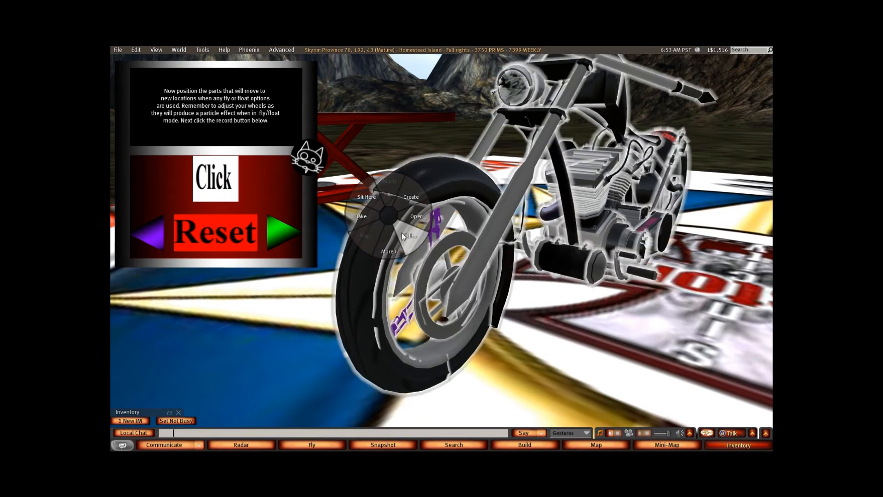
{"action": "left_click", "coordinate": [409, 231]}
{"action": "left_click", "coordinate": [585, 124]}
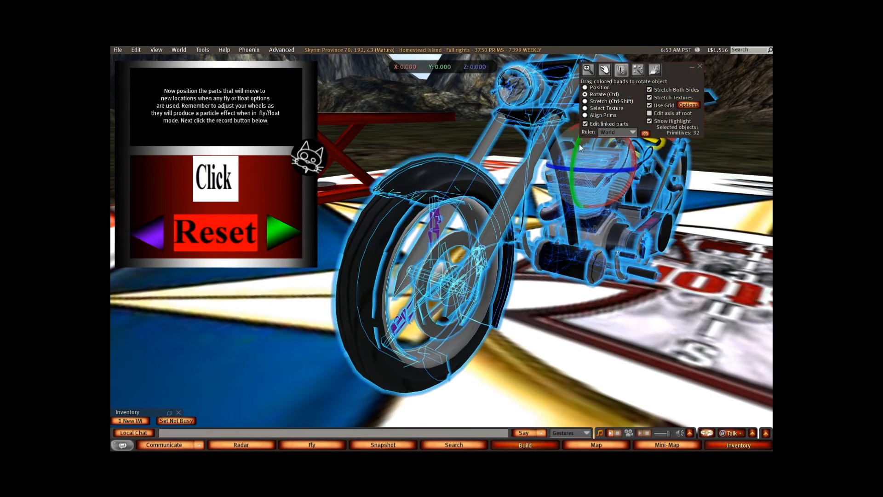
- Select the front wheel's rim, tire and brake disc and rotate them out of upright for fly/float mode
{"action": "left_click_drag", "start_coordinate": [424, 251], "coordinate": [432, 191], "text": "ctrl+alt"}
{"action": "left_click", "coordinate": [432, 258]}
{"action": "left_click", "coordinate": [523, 258], "text": "shift"}
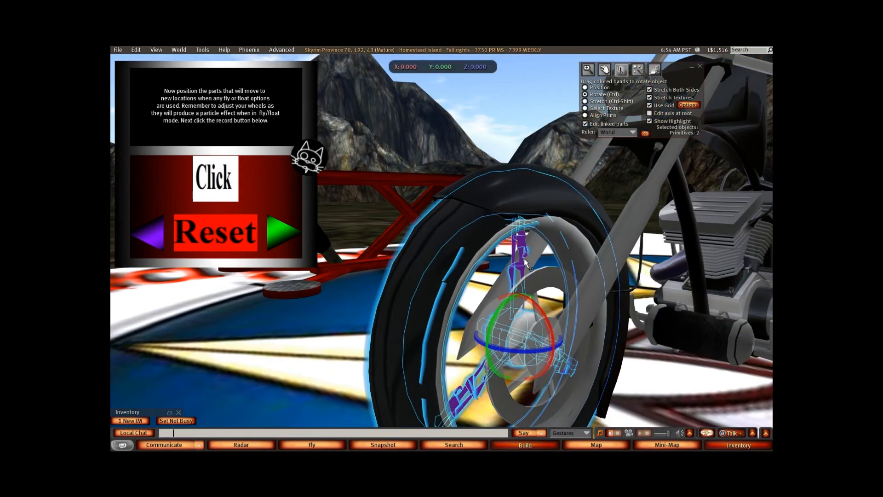
{"action": "left_click", "coordinate": [558, 278], "text": "shift"}
{"action": "left_click_drag", "start_coordinate": [523, 270], "coordinate": [626, 291], "text": "alt"}
{"action": "left_click_drag", "start_coordinate": [433, 240], "coordinate": [513, 192], "text": "alt"}
{"action": "left_click_drag", "start_coordinate": [353, 146], "coordinate": [423, 149], "text": "alt"}
{"action": "left_click_drag", "start_coordinate": [186, 366], "coordinate": [271, 338], "text": "alt"}
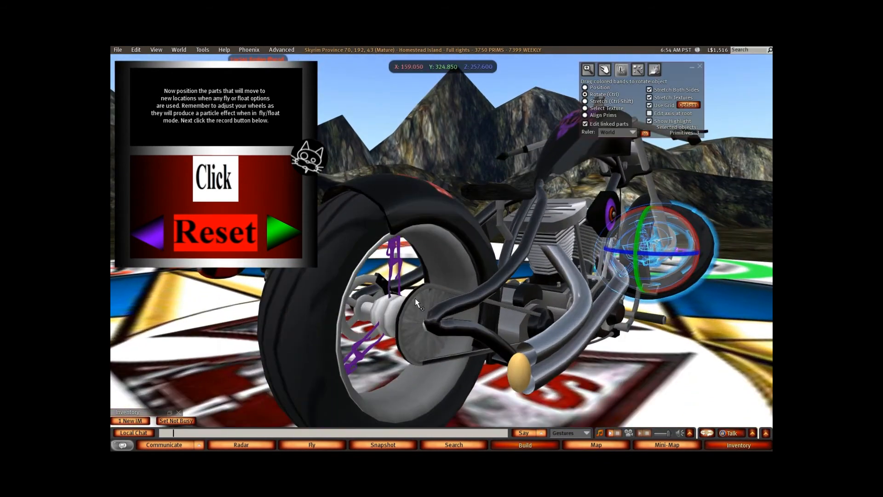
- Select the rear wheel's rim and tire, rotate them out of upright for fly/float mode and finish editing
{"action": "left_click", "coordinate": [395, 267]}
{"action": "left_click", "coordinate": [325, 324], "text": "shift"}
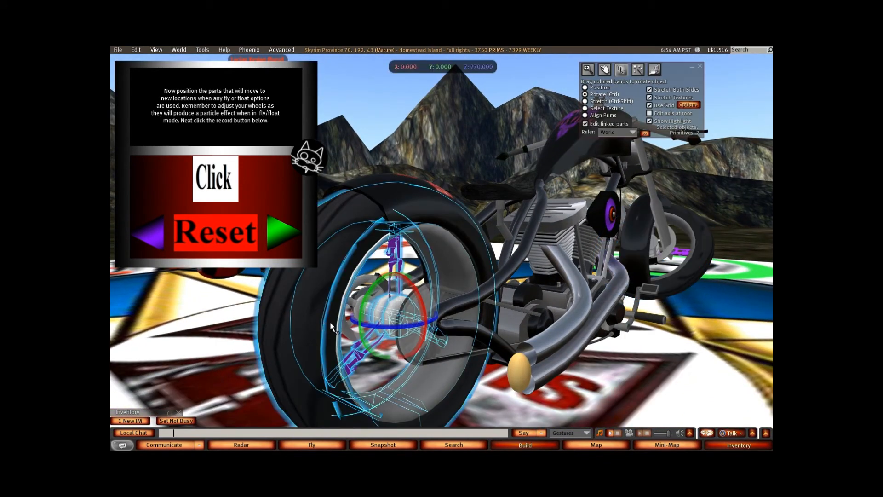
{"action": "scroll", "coordinate": [326, 322], "scroll_direction": "down", "scroll_amount": 2}
{"action": "left_click_drag", "start_coordinate": [341, 299], "coordinate": [419, 295], "text": "alt"}
{"action": "left_click_drag", "start_coordinate": [503, 213], "coordinate": [419, 247]}
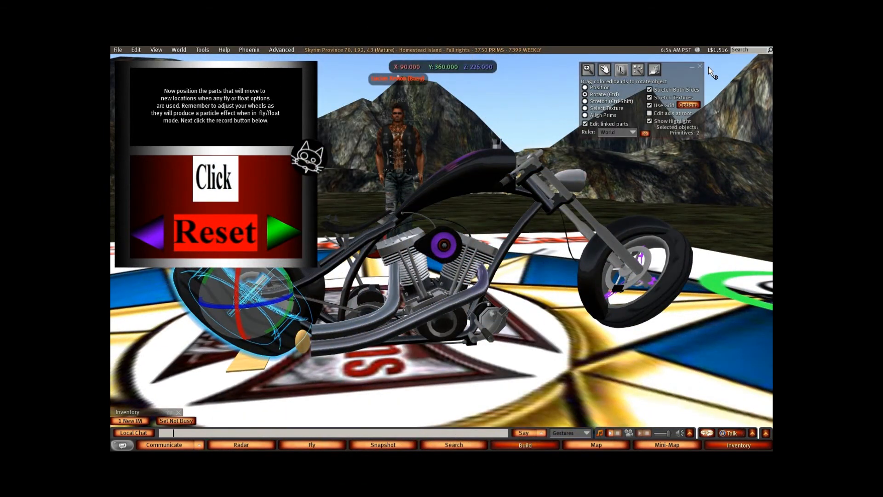
{"action": "left_click", "coordinate": [699, 67]}
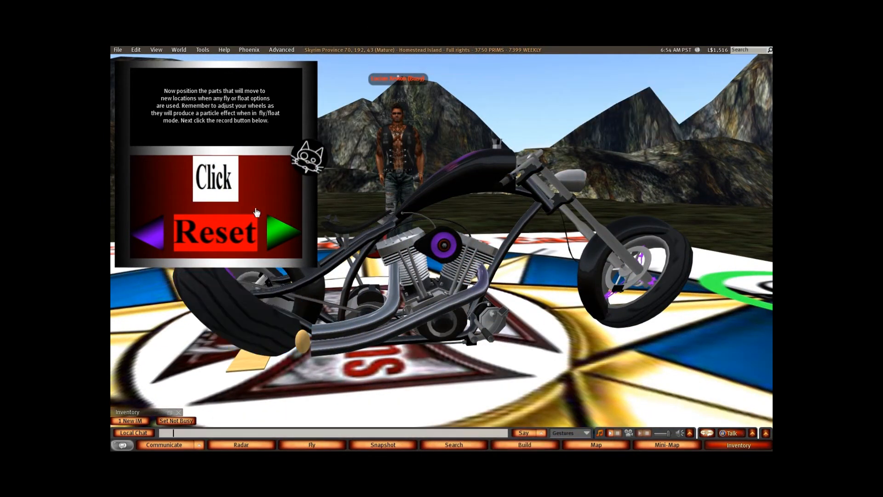
- Record the fly/float position and test the wheel movement back and forward from different sides
{"action": "left_click", "coordinate": [222, 180]}
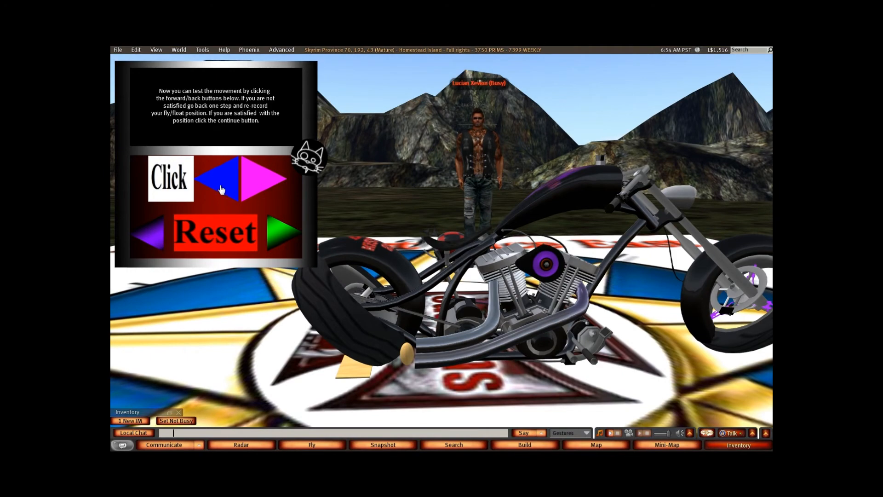
{"action": "left_click_drag", "start_coordinate": [506, 268], "coordinate": [446, 257], "text": "ctrl+alt"}
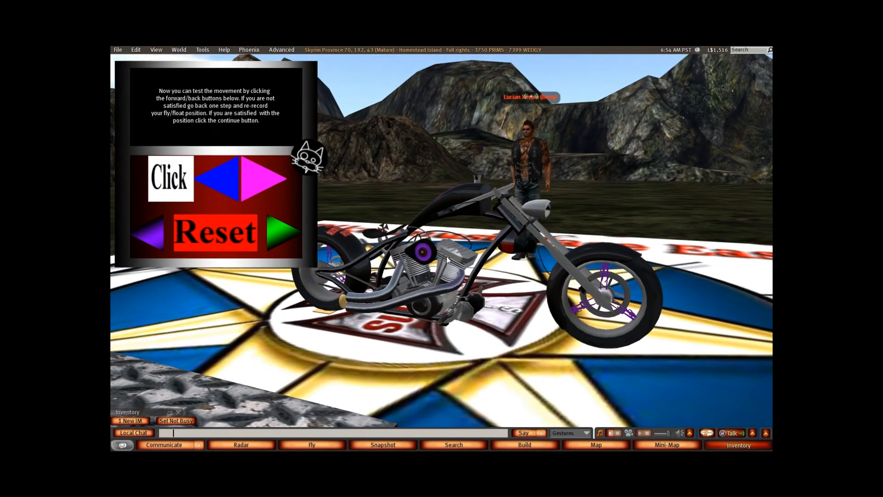
{"action": "left_click", "coordinate": [267, 182]}
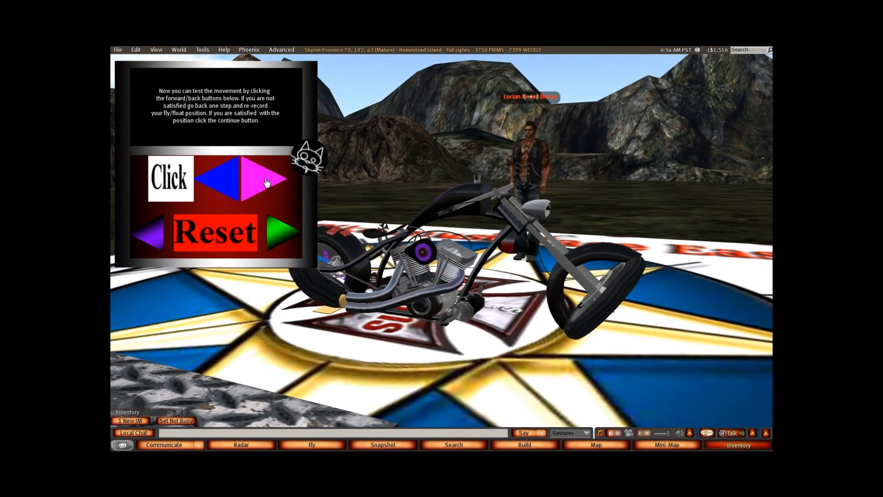
{"action": "left_click", "coordinate": [221, 185]}
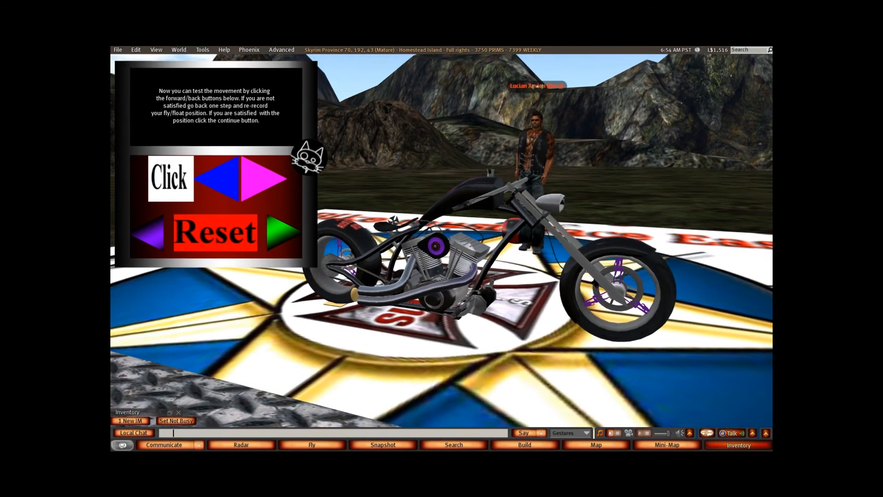
{"action": "left_click_drag", "start_coordinate": [442, 248], "coordinate": [441, 247], "text": "ctrl+alt"}
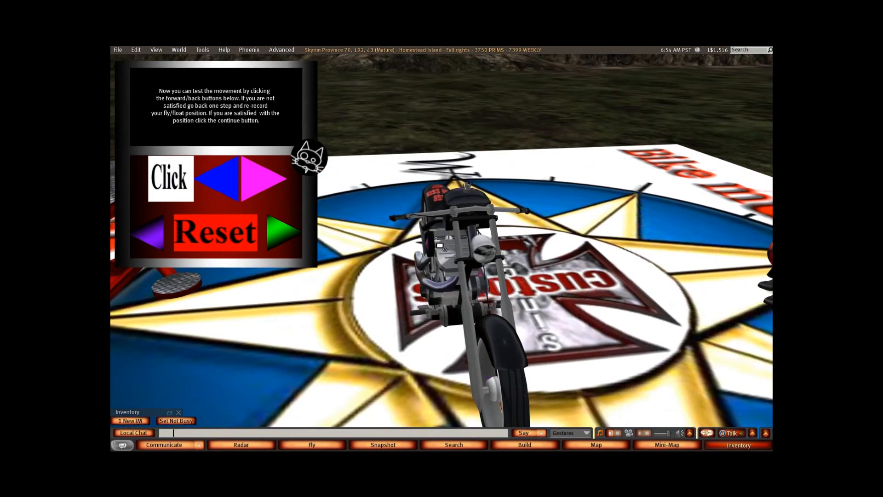
- Accept the fly/float position and skip the click-movement and command-movement stages to reach the left-turn setup
{"action": "left_click", "coordinate": [171, 179]}
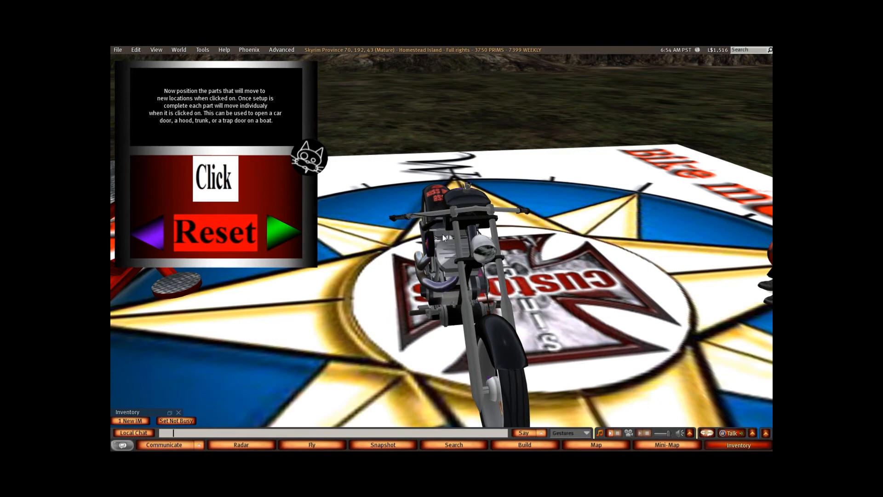
{"action": "left_click_drag", "start_coordinate": [444, 231], "coordinate": [513, 281], "text": "alt"}
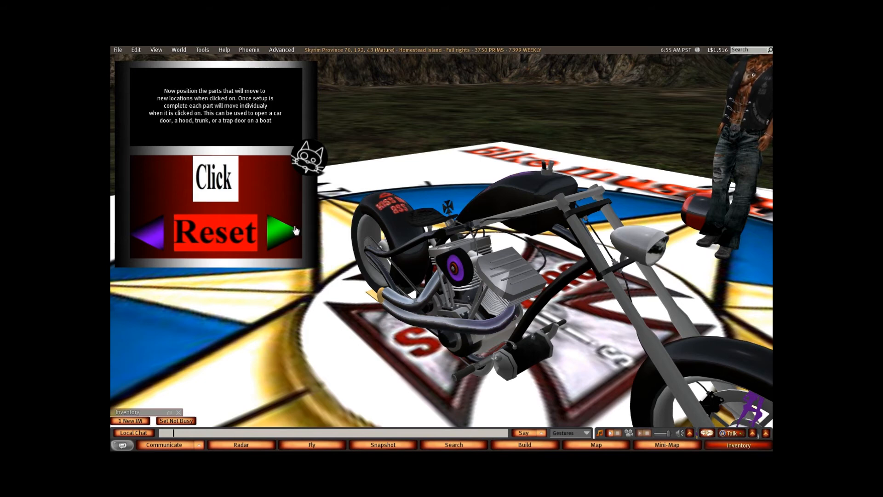
{"action": "left_click", "coordinate": [281, 237]}
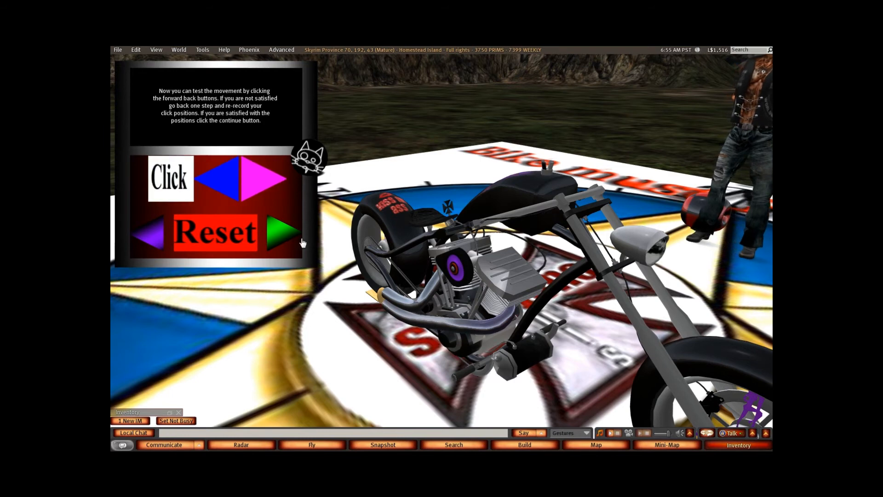
{"action": "left_click", "coordinate": [280, 234]}
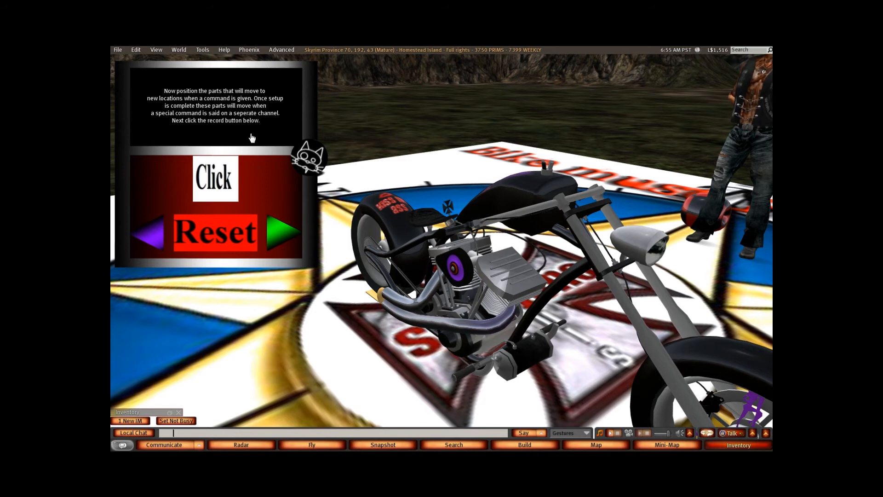
{"action": "left_click", "coordinate": [285, 235]}
{"action": "left_click", "coordinate": [278, 240]}
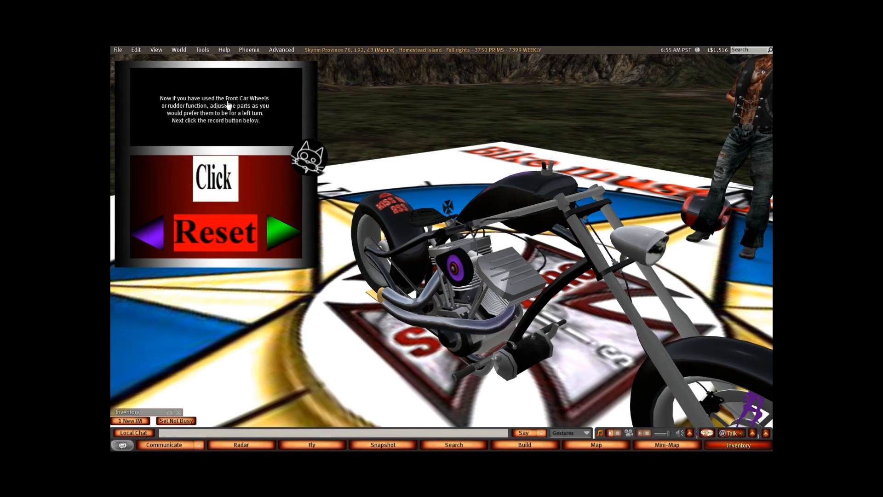
- Skip the left-turn, right-turn and wheel sculpt-change stages of the vehicle setup to reach the finalize stage
{"action": "left_click", "coordinate": [282, 237]}
{"action": "left_click", "coordinate": [282, 238]}
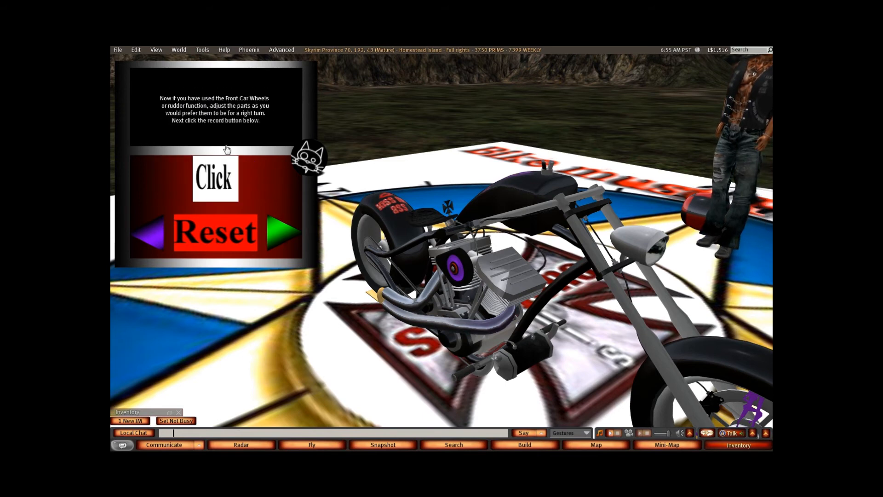
{"action": "left_click", "coordinate": [281, 237]}
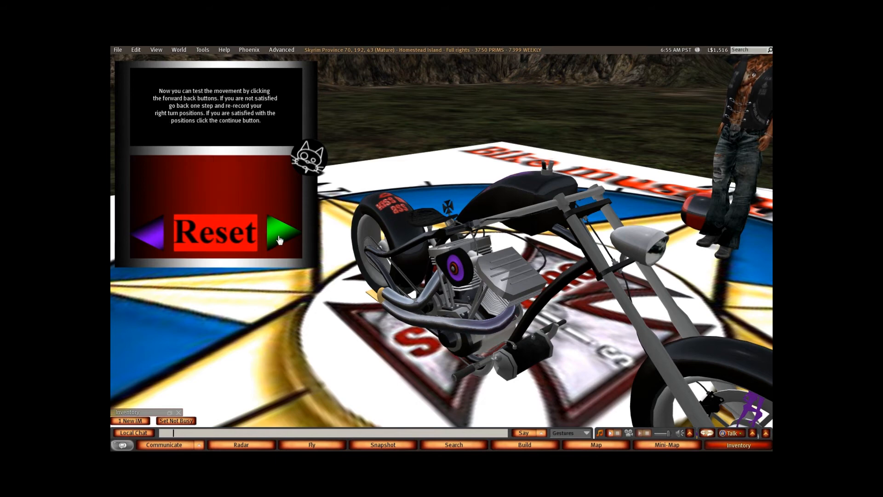
{"action": "left_click", "coordinate": [280, 237]}
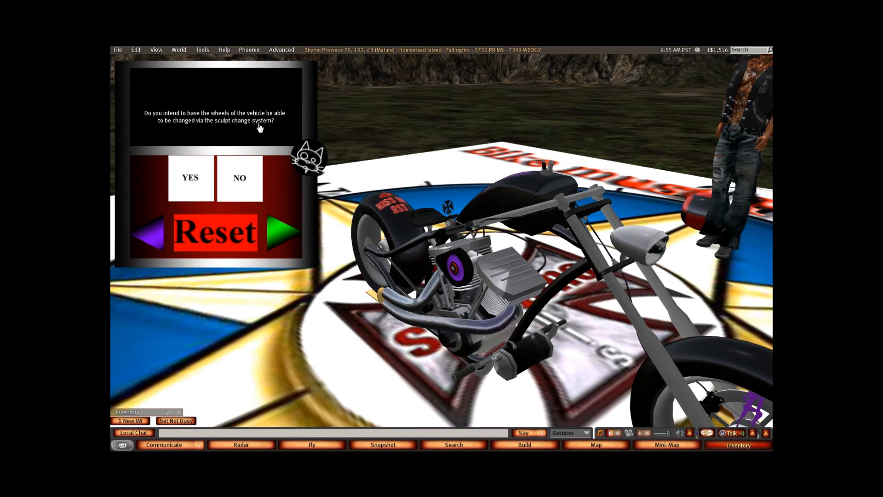
{"action": "left_click", "coordinate": [282, 233]}
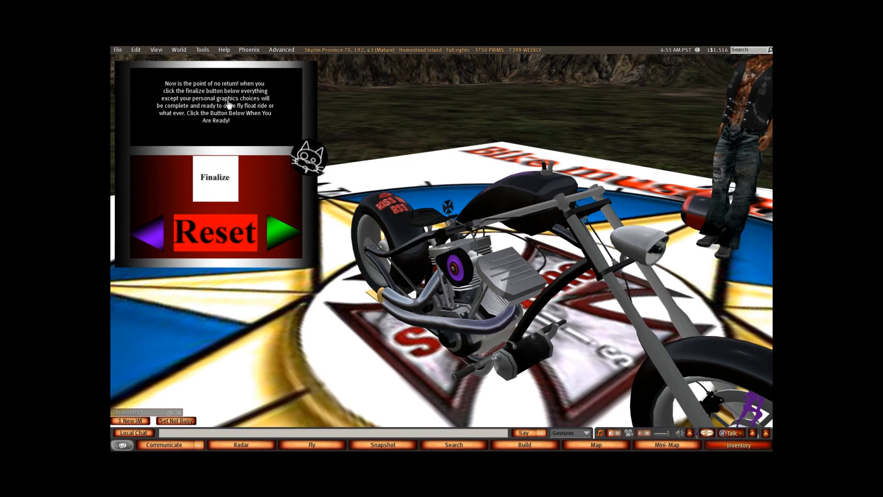
- Finalize the chopper's vehicle setup and detach the builders HUD once loading is complete
{"action": "left_click_drag", "start_coordinate": [453, 267], "coordinate": [524, 233], "text": "ctrl+alt"}
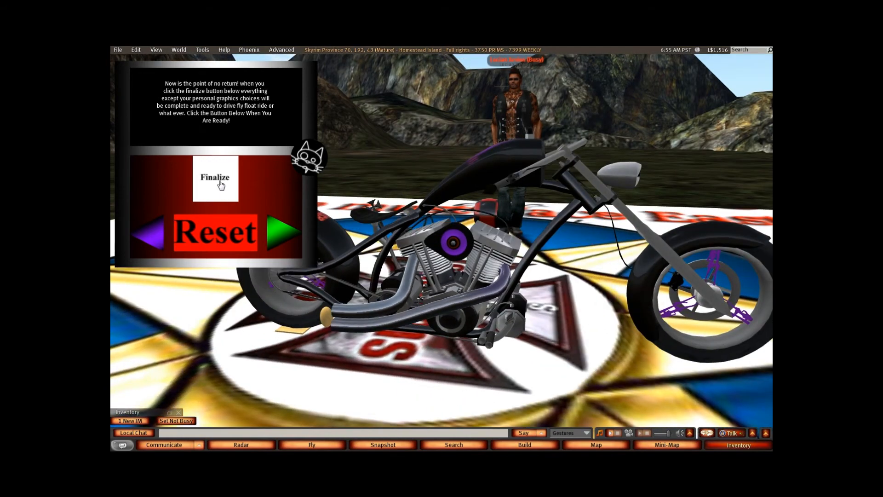
{"action": "left_click", "coordinate": [220, 184]}
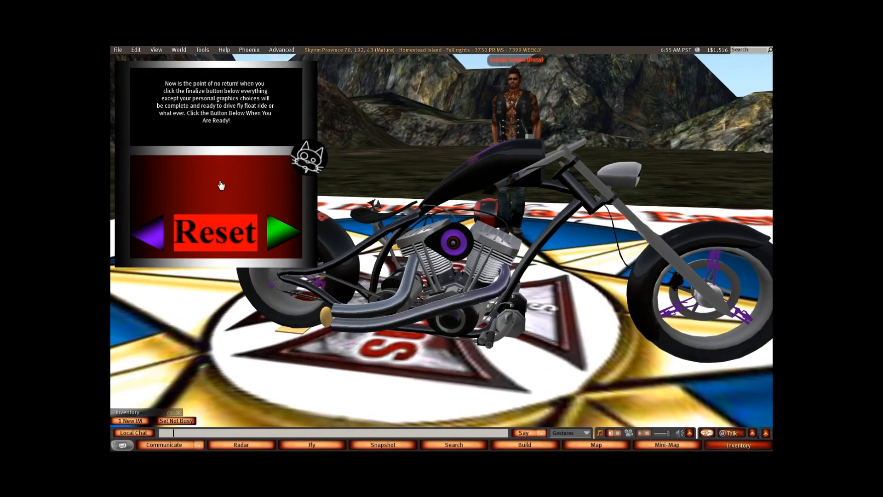
{"action": "mouse_move", "coordinate": [404, 215]}
{"action": "left_mouse_down", "text": "ctrl+alt"}
{"action": "mouse_move", "coordinate": [444, 244]}
{"action": "mouse_move", "coordinate": [400, 219]}
{"action": "left_mouse_up", "text": "ctrl+alt"}
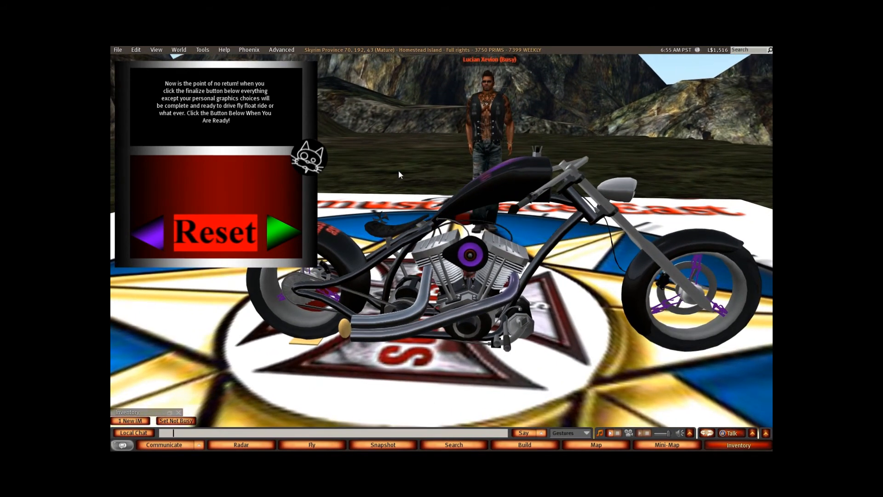
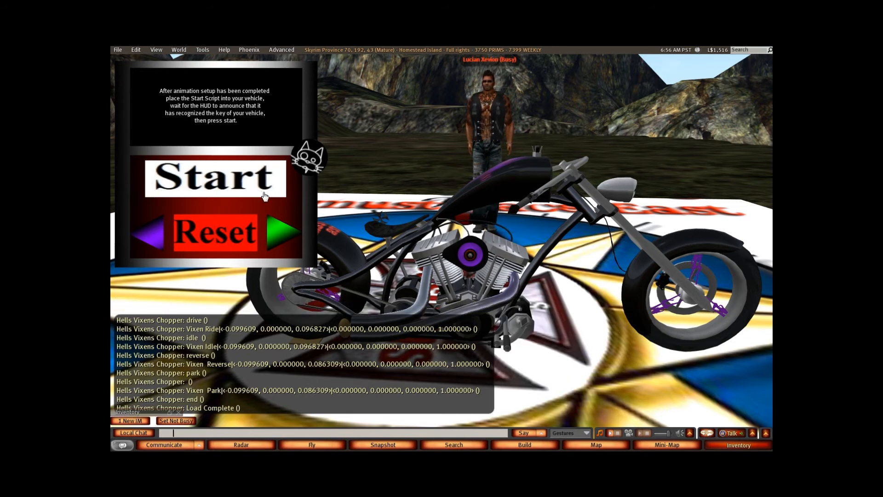
{"action": "right_click", "coordinate": [263, 184]}
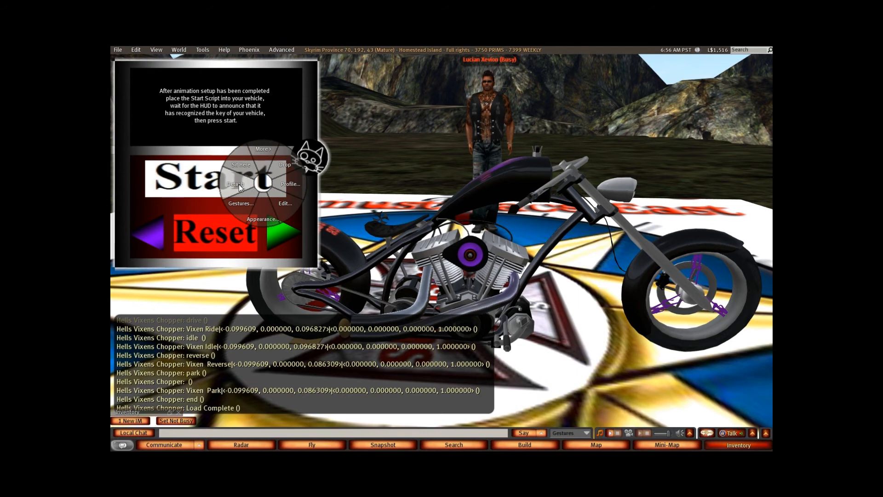
{"action": "left_click", "coordinate": [239, 184]}
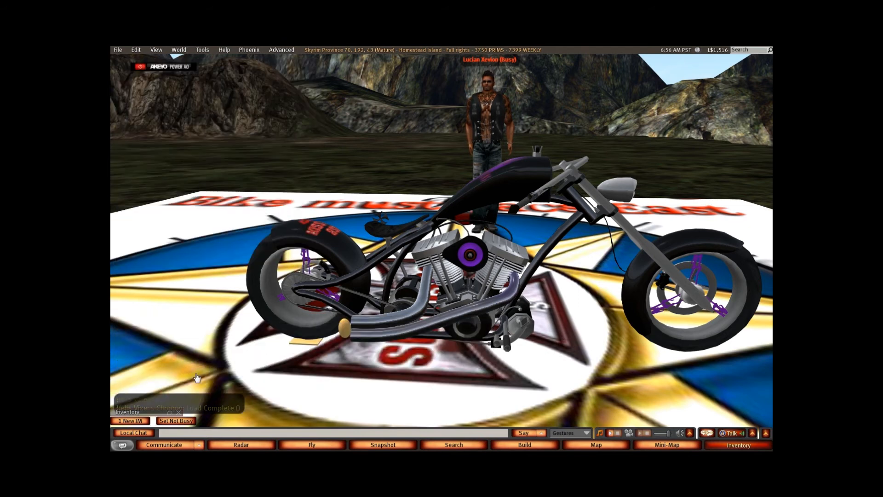
- Find Transparent Texture in the CAT Vehicle builders kit 1.815 folder, open its preview and put the inventory away
{"action": "left_click", "coordinate": [169, 412]}
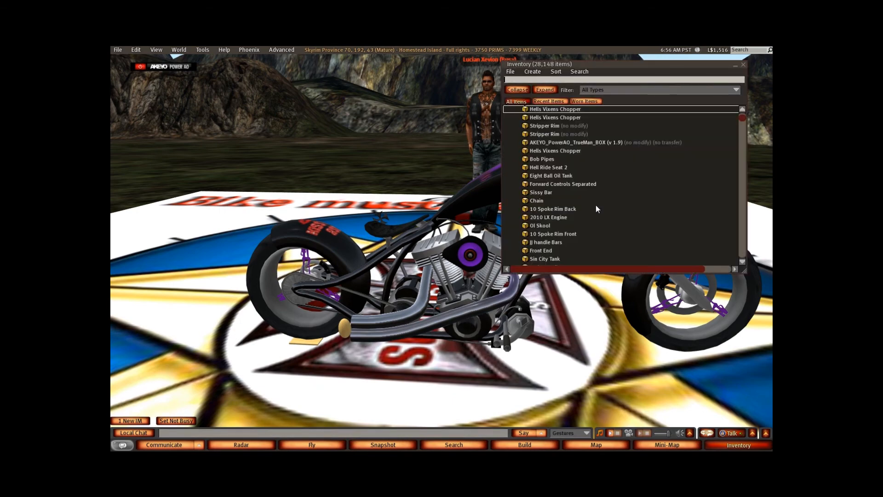
{"action": "left_click_drag", "start_coordinate": [741, 117], "coordinate": [741, 248]}
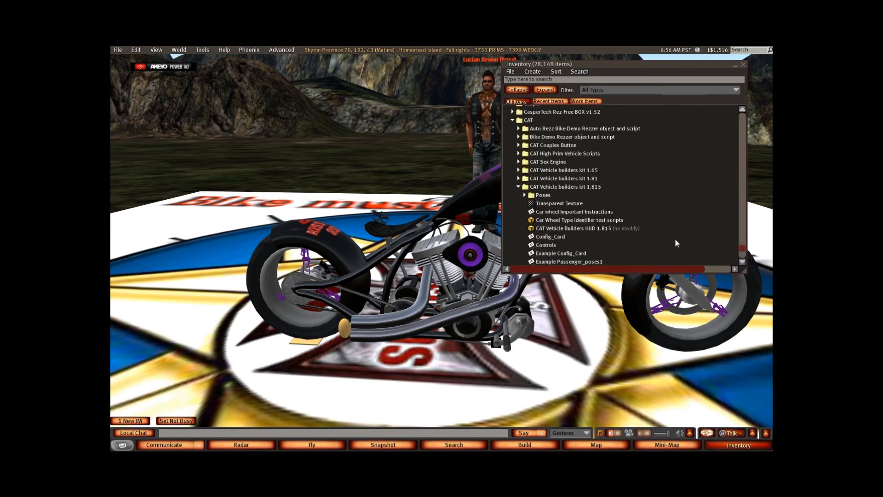
{"action": "left_click", "coordinate": [554, 203]}
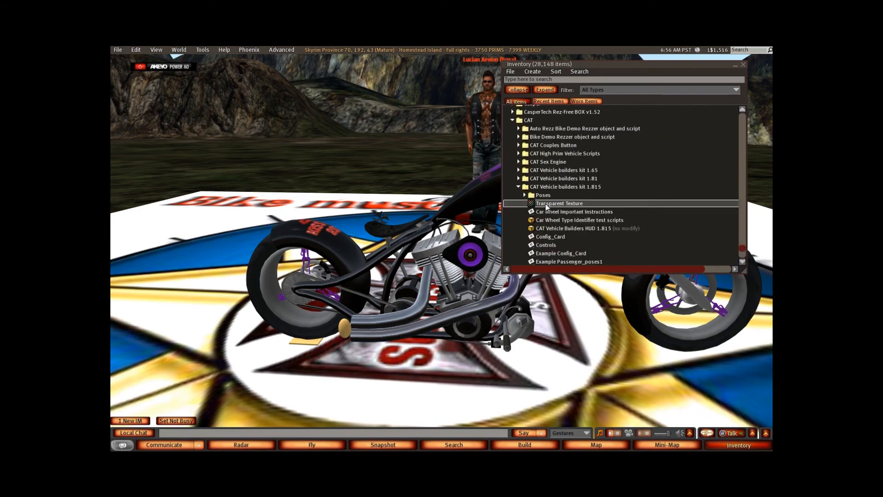
{"action": "double_click", "coordinate": [546, 204]}
{"action": "left_click_drag", "start_coordinate": [328, 153], "coordinate": [244, 82]}
{"action": "left_click", "coordinate": [735, 65]}
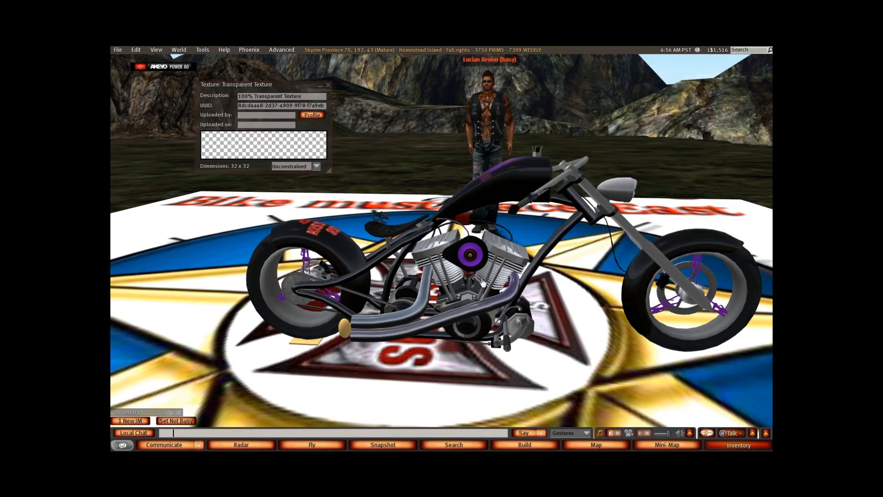
- Select the wooden-textured disc at the exhaust pipe ends as a linked part and apply the Transparent Texture to it
{"action": "left_click_drag", "start_coordinate": [377, 319], "coordinate": [430, 265], "text": "alt"}
{"action": "left_click_drag", "start_coordinate": [370, 276], "coordinate": [427, 264], "text": "alt"}
{"action": "right_click", "coordinate": [426, 264]}
{"action": "left_click", "coordinate": [392, 238]}
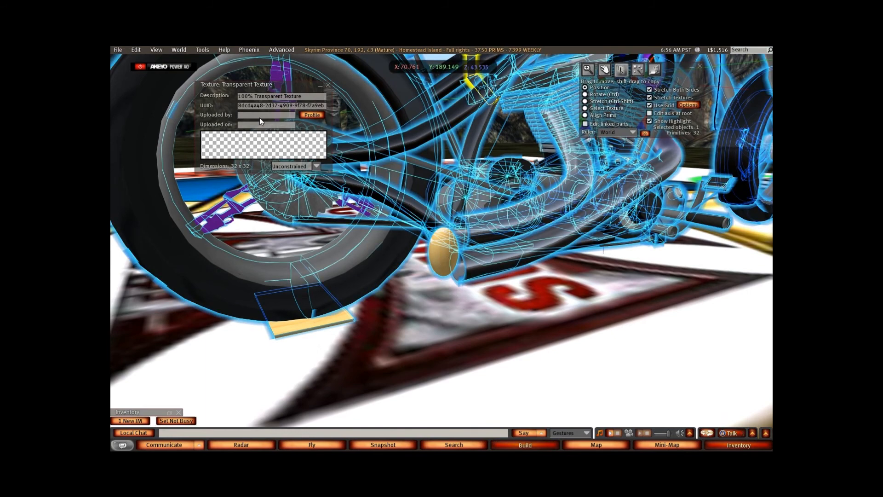
{"action": "left_click", "coordinate": [585, 123]}
{"action": "left_click", "coordinate": [444, 259]}
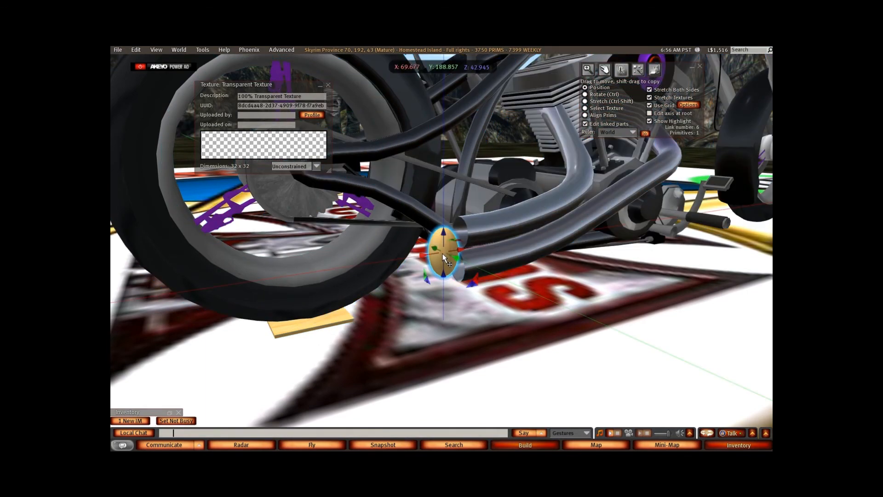
{"action": "left_click", "coordinate": [645, 133]}
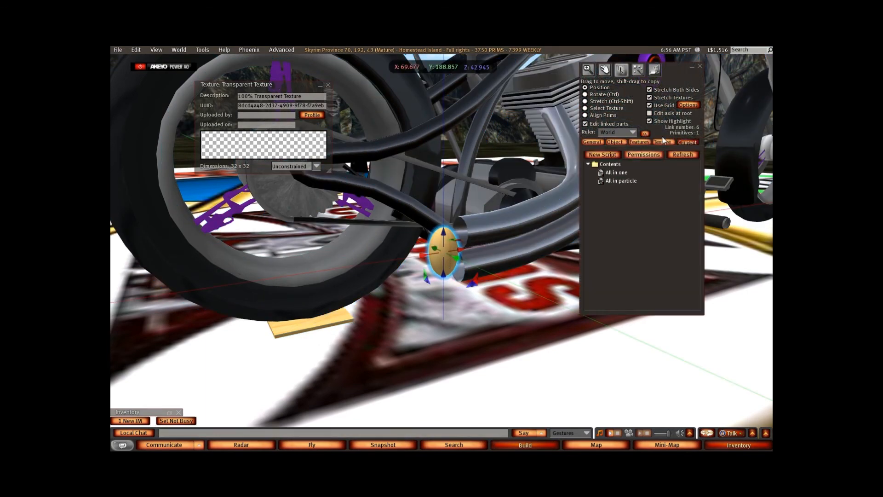
{"action": "left_click", "coordinate": [662, 142]}
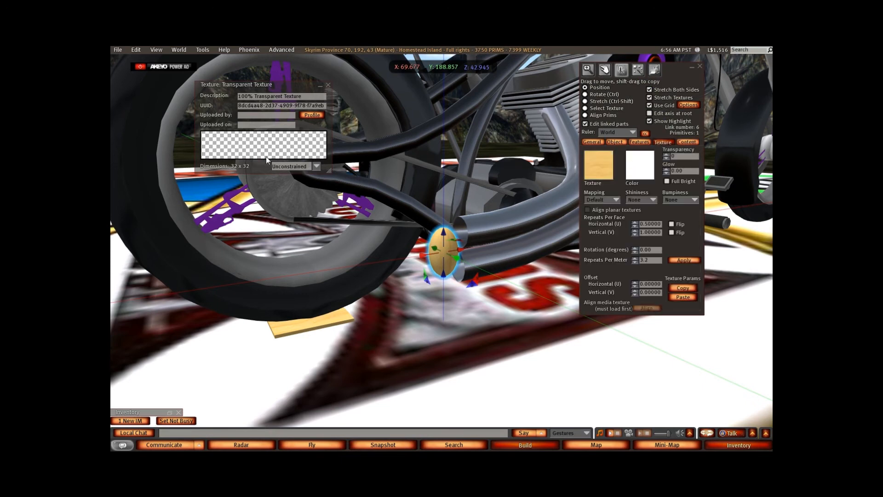
{"action": "left_click_drag", "start_coordinate": [277, 148], "coordinate": [595, 166]}
- Apply the Transparent Texture to the flat wooden plate under the rear wheel and finish editing
{"action": "left_click", "coordinate": [328, 324]}
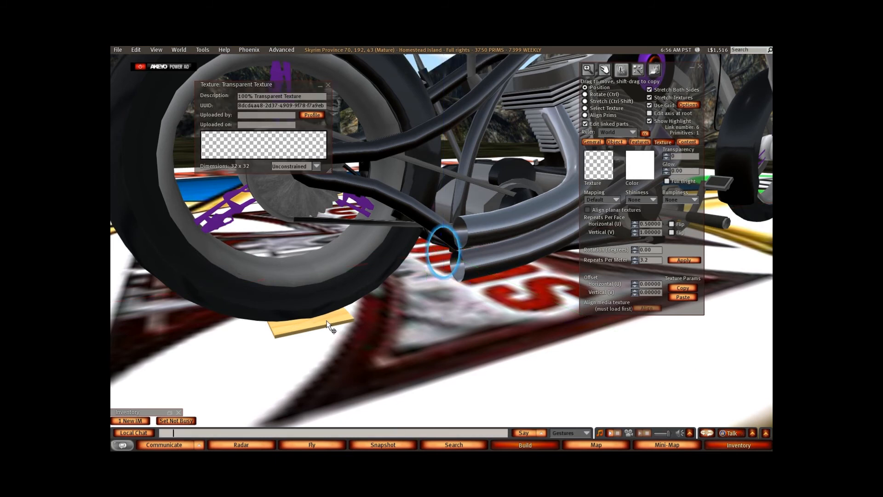
{"action": "left_click_drag", "start_coordinate": [276, 154], "coordinate": [595, 173]}
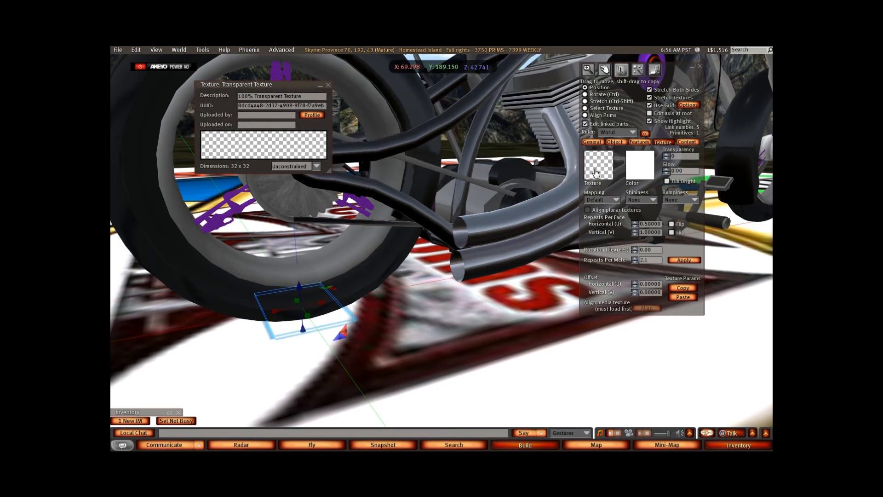
{"action": "left_click", "coordinate": [328, 85]}
{"action": "left_click", "coordinate": [700, 67]}
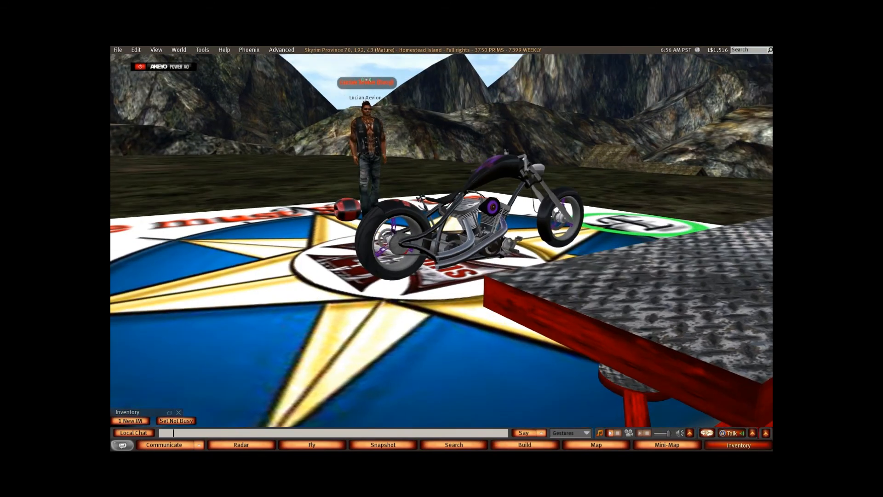
- Seat the avatar on the chopper and test drive it forward with left and right turns around the platform
{"action": "left_click_drag", "start_coordinate": [441, 239], "coordinate": [469, 198], "text": "alt"}
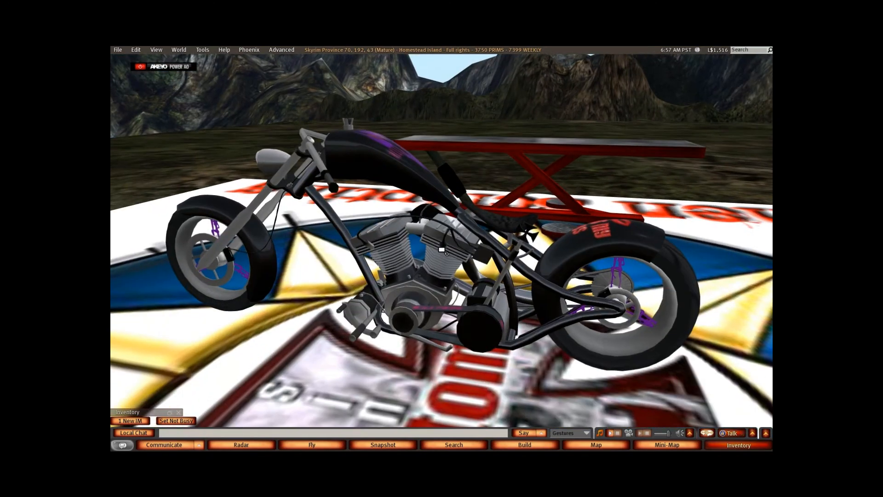
{"action": "left_click", "coordinate": [478, 224]}
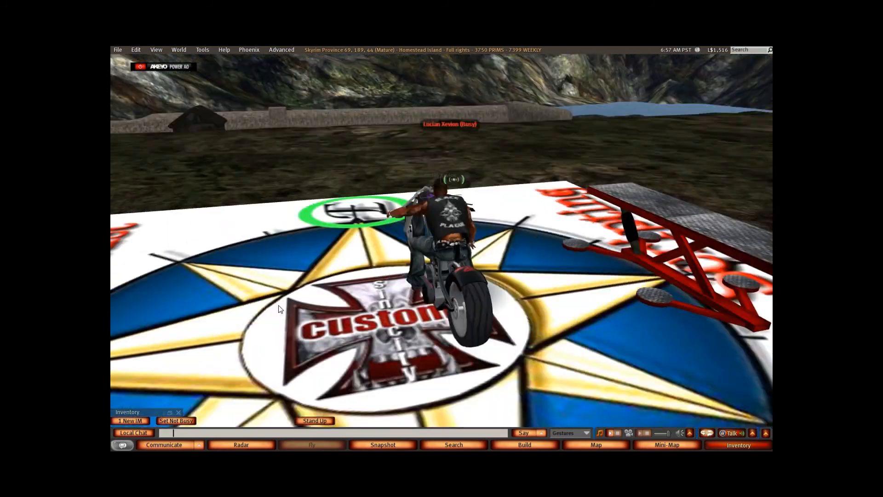
{"action": "key", "text": "Up"}
{"action": "key", "text": "Left"}
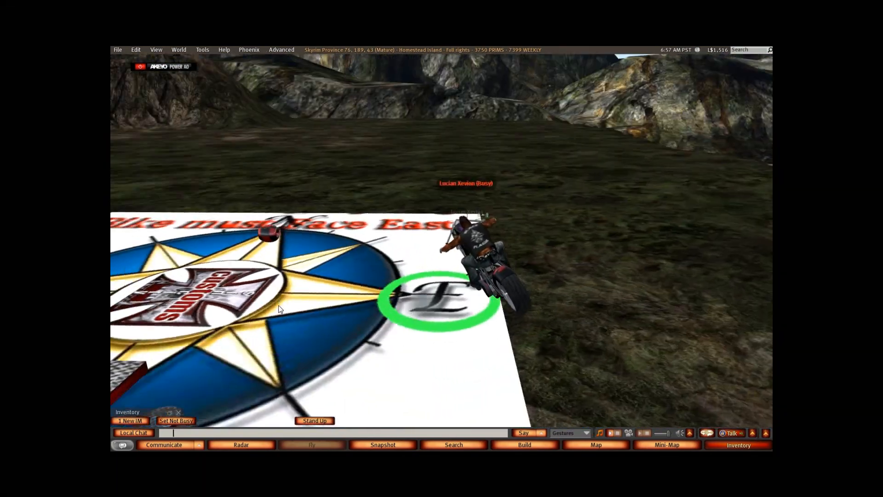
{"action": "key", "text": "Up"}
{"action": "key", "text": "Left"}
{"action": "key", "text": "Right"}
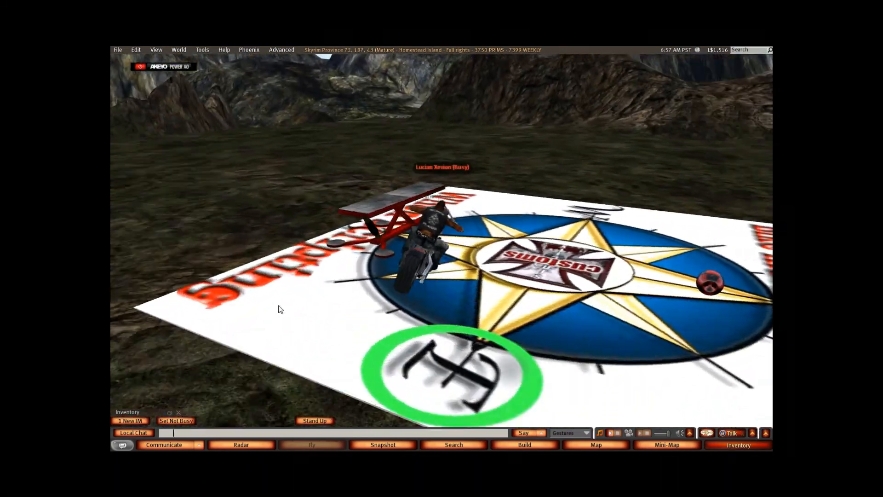
{"action": "key", "text": "Up"}
{"action": "key", "text": "Right"}
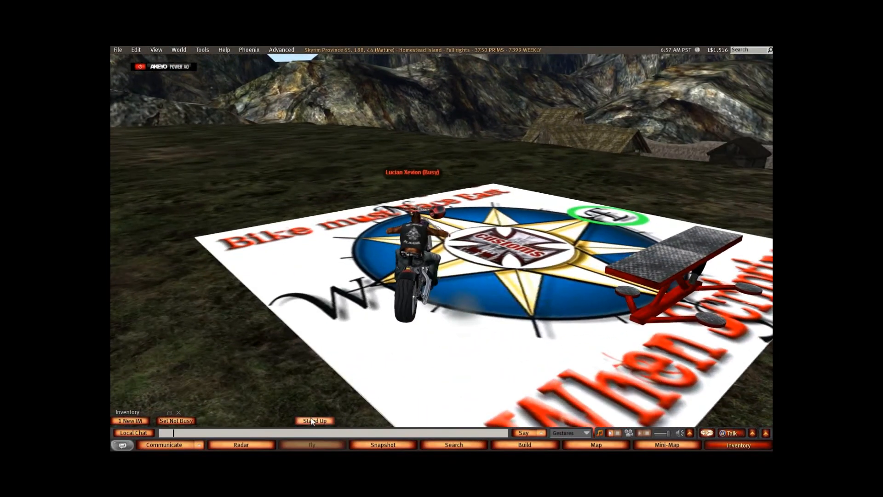
- Open the chopper for editing and select only the transparent disc behind the exhaust pipes as a linked part
{"action": "left_click_drag", "start_coordinate": [424, 287], "coordinate": [269, 189], "text": "ctrl+alt"}
{"action": "left_click_drag", "start_coordinate": [445, 268], "coordinate": [478, 234], "text": "alt"}
{"action": "right_click", "coordinate": [440, 268]}
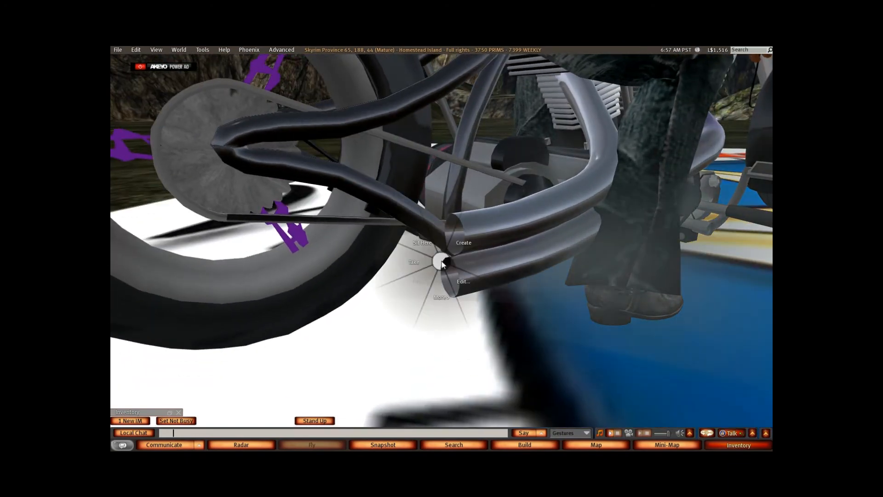
{"action": "left_click", "coordinate": [456, 279]}
{"action": "left_click_drag", "start_coordinate": [523, 240], "coordinate": [442, 241], "text": "ctrl+alt"}
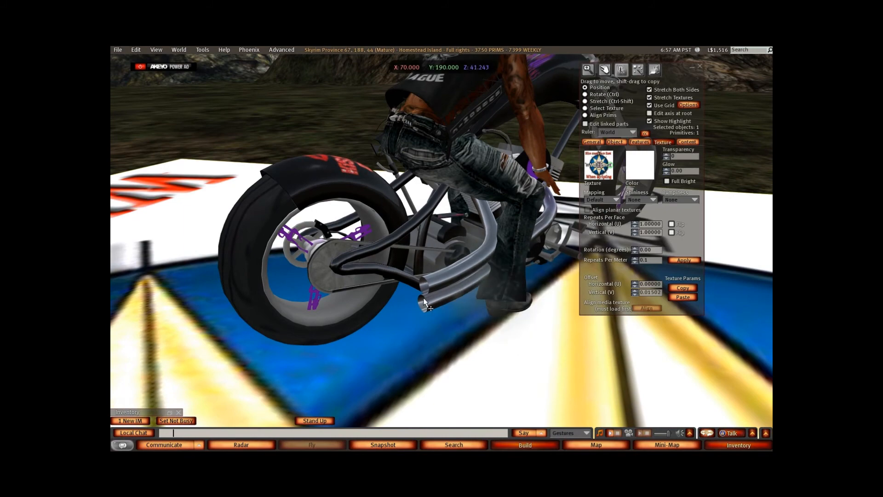
{"action": "left_click", "coordinate": [423, 296]}
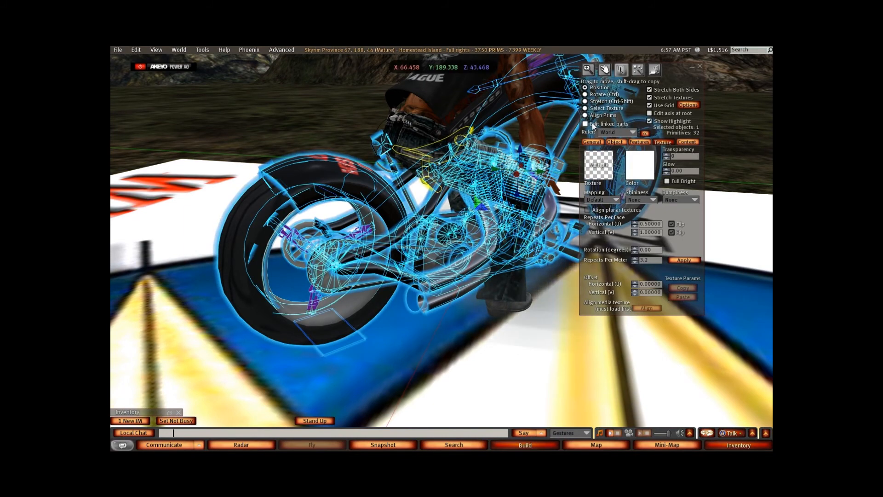
{"action": "left_click", "coordinate": [585, 123]}
{"action": "left_click", "coordinate": [422, 299]}
{"action": "left_click_drag", "start_coordinate": [427, 302], "coordinate": [427, 260], "text": "ctrl+alt"}
{"action": "left_click_drag", "start_coordinate": [342, 255], "coordinate": [423, 279], "text": "alt"}
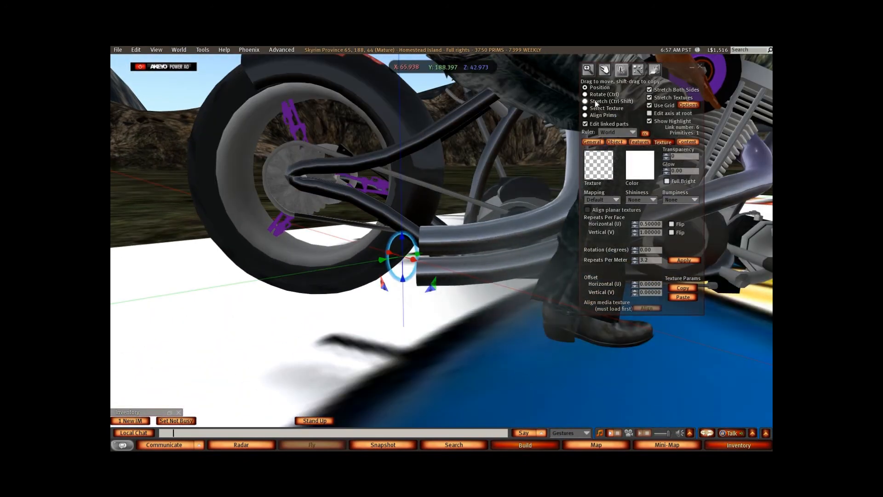
- Rotate the transparent exhaust disc to about X 88.8, Y 315 and Z 90.1 degrees and finish editing
{"action": "left_click_drag", "start_coordinate": [398, 233], "coordinate": [450, 284], "text": "ctrl+alt"}
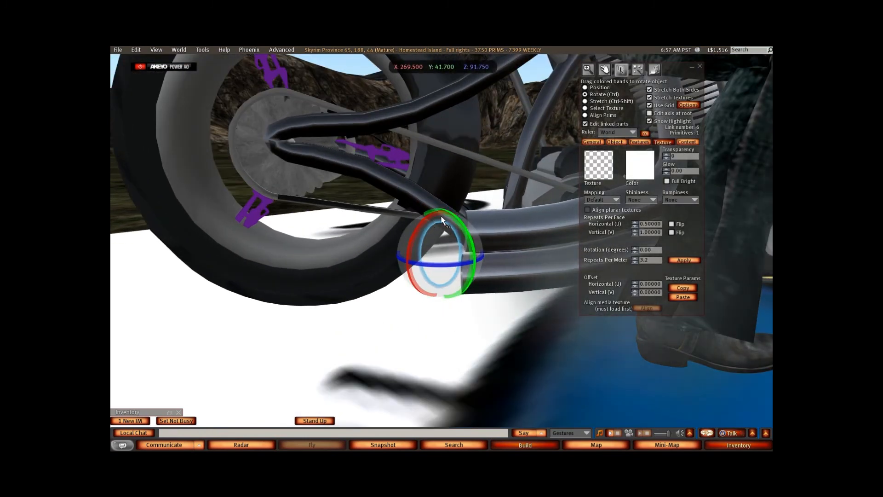
{"action": "left_click_drag", "start_coordinate": [442, 221], "coordinate": [440, 346], "text": "ctrl"}
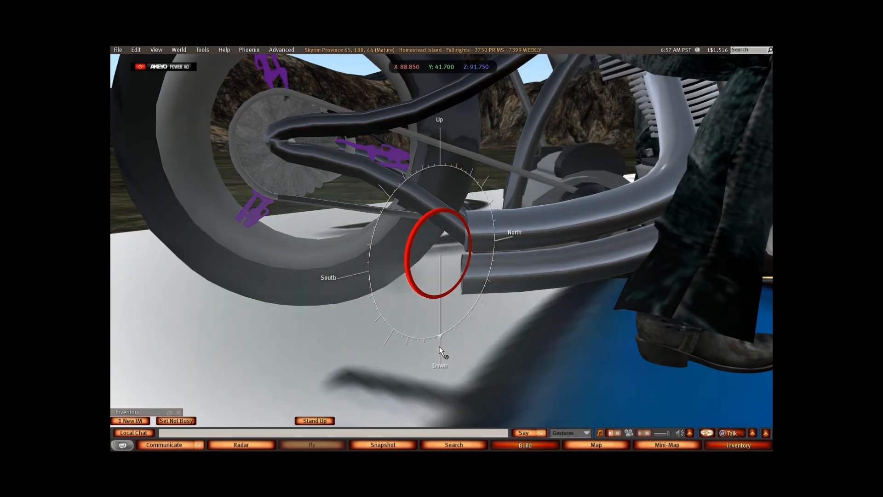
{"action": "left_click_drag", "start_coordinate": [470, 274], "coordinate": [446, 269], "text": "ctrl+alt"}
{"action": "left_click_drag", "start_coordinate": [453, 338], "coordinate": [349, 330], "text": "ctrl"}
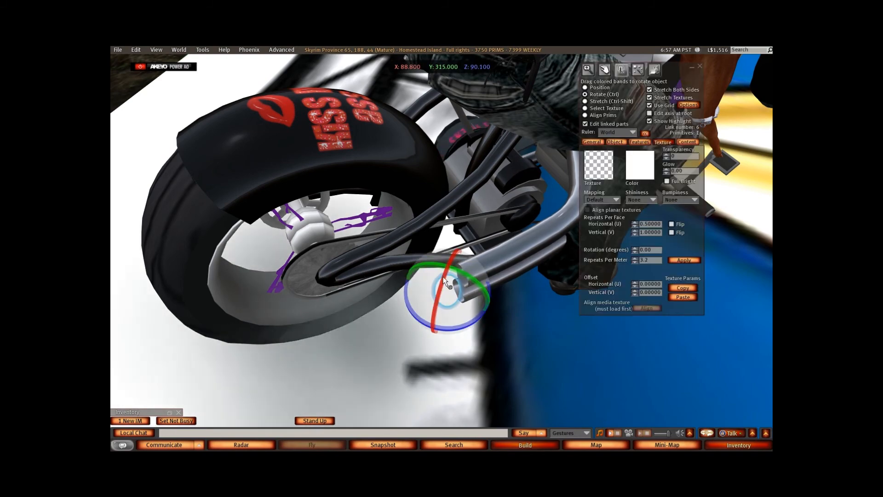
{"action": "key", "text": "Escape"}
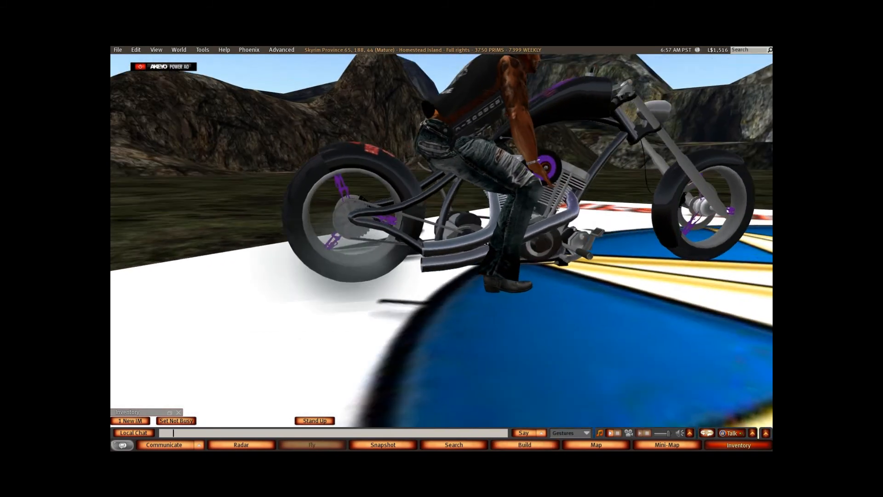
- Move the transparent disc behind the exhaust pipes, as a linked part, closer to the pipe ends and finish editing
{"action": "right_click", "coordinate": [414, 262]}
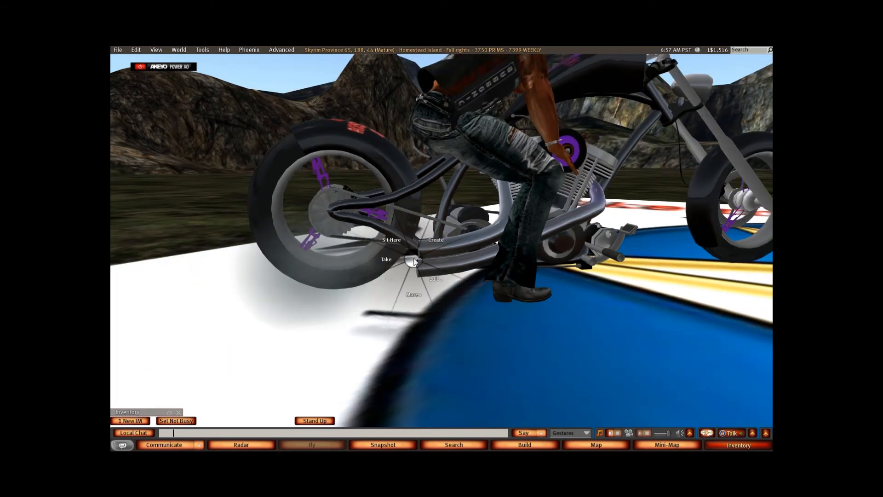
{"action": "left_click", "coordinate": [435, 279]}
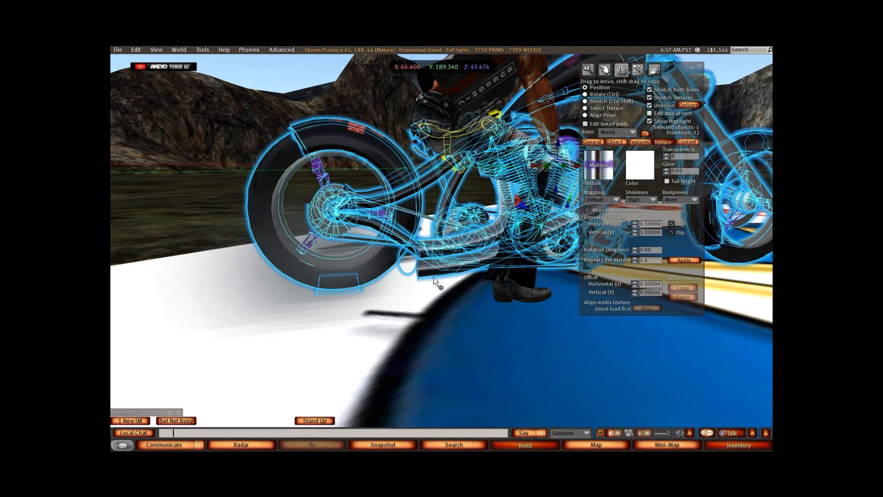
{"action": "left_click", "coordinate": [585, 123]}
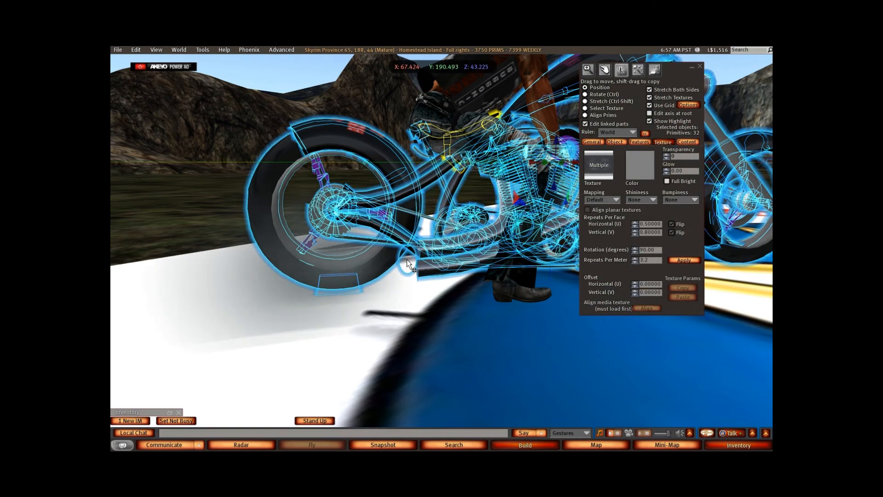
{"action": "left_click", "coordinate": [416, 257]}
{"action": "scroll", "coordinate": [421, 262], "scroll_direction": "down", "scroll_amount": 5}
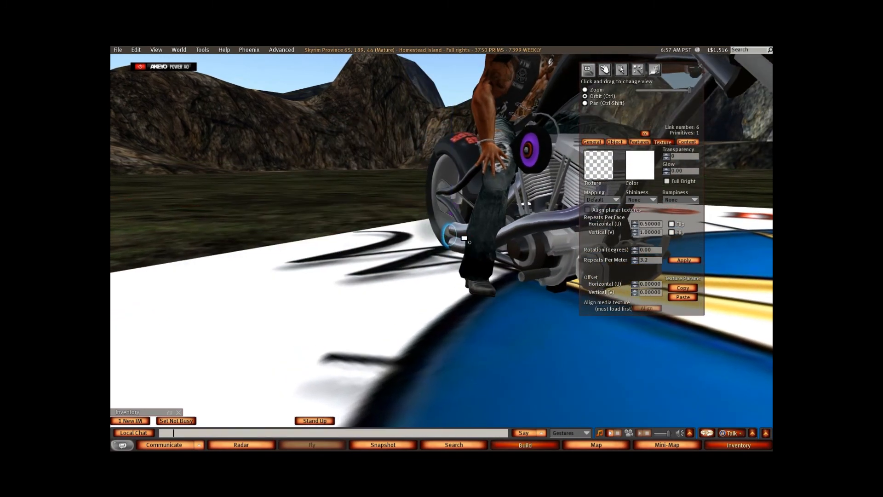
{"action": "left_click_drag", "start_coordinate": [462, 242], "coordinate": [551, 243], "text": "alt"}
{"action": "scroll", "coordinate": [413, 276], "scroll_direction": "up", "scroll_amount": 5}
{"action": "left_click_drag", "start_coordinate": [381, 250], "coordinate": [398, 249]}
{"action": "left_click_drag", "start_coordinate": [398, 250], "coordinate": [465, 252], "text": "alt"}
{"action": "scroll", "coordinate": [428, 251], "scroll_direction": "up", "scroll_amount": 4}
{"action": "scroll", "coordinate": [465, 253], "scroll_direction": "down", "scroll_amount": 4}
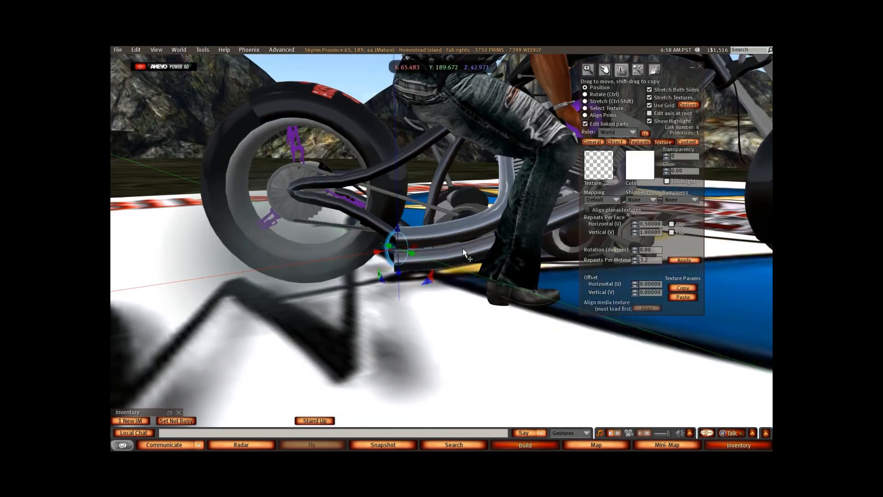
{"action": "left_click", "coordinate": [699, 66]}
- Examine the chopper's exhaust pipes, engine and rear wheel from the side and from behind
{"action": "left_click_drag", "start_coordinate": [398, 199], "coordinate": [405, 249], "text": "alt"}
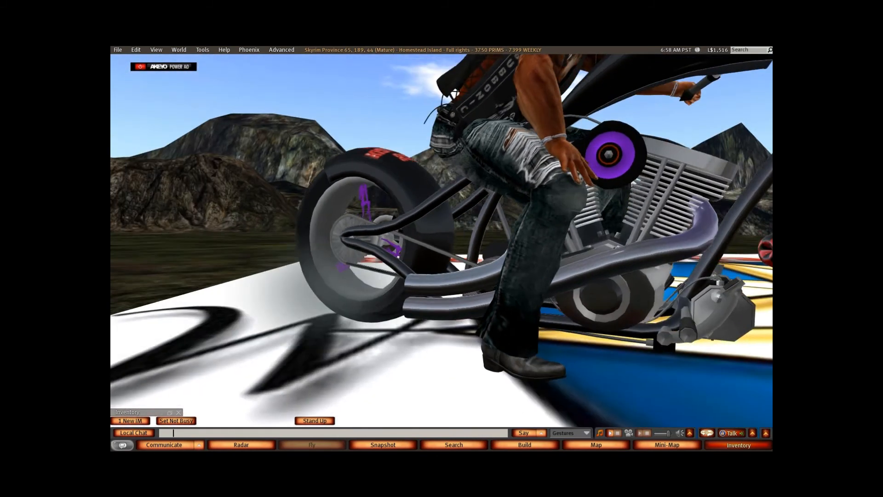
{"action": "left_click_drag", "start_coordinate": [636, 284], "coordinate": [442, 248], "text": "alt"}
{"action": "scroll", "coordinate": [441, 249], "scroll_direction": "up", "scroll_amount": 3}
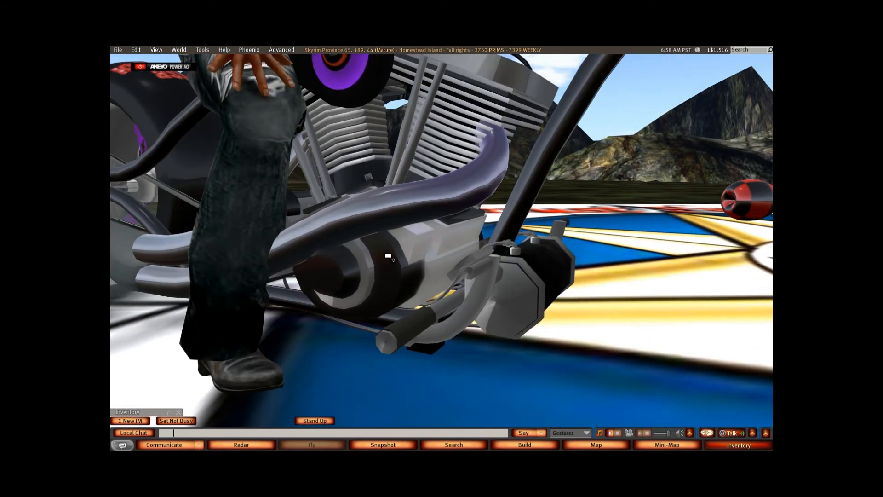
{"action": "left_click_drag", "start_coordinate": [387, 256], "coordinate": [468, 162], "text": "alt"}
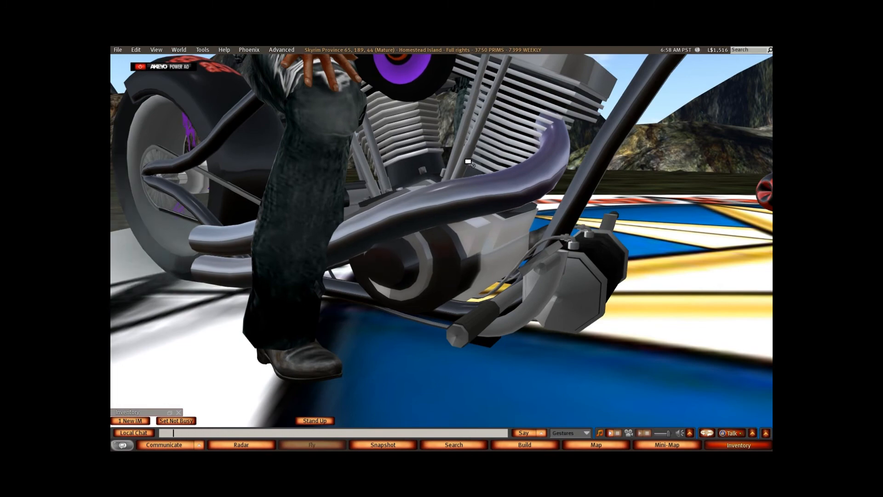
{"action": "left_click", "coordinate": [422, 87], "text": "alt"}
{"action": "left_click_drag", "start_coordinate": [624, 324], "coordinate": [642, 259], "text": "alt"}
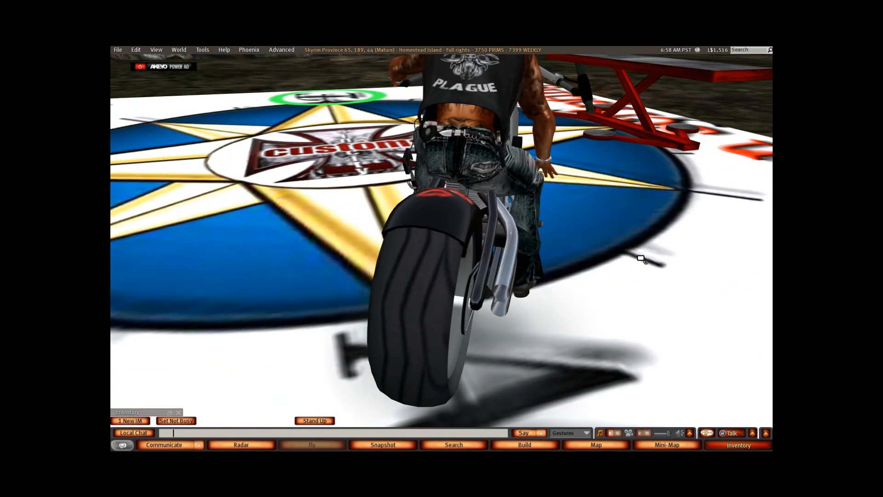
{"action": "key", "text": "Escape"}
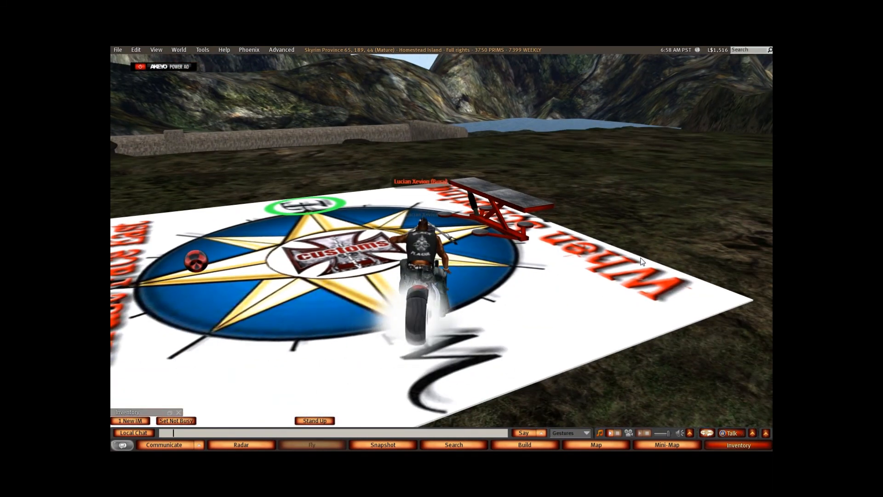
- Ride the chopper forward off the platform, shift gears and turn it back around toward the platform
{"action": "key", "text": "Up"}
{"action": "key", "text": "Left"}
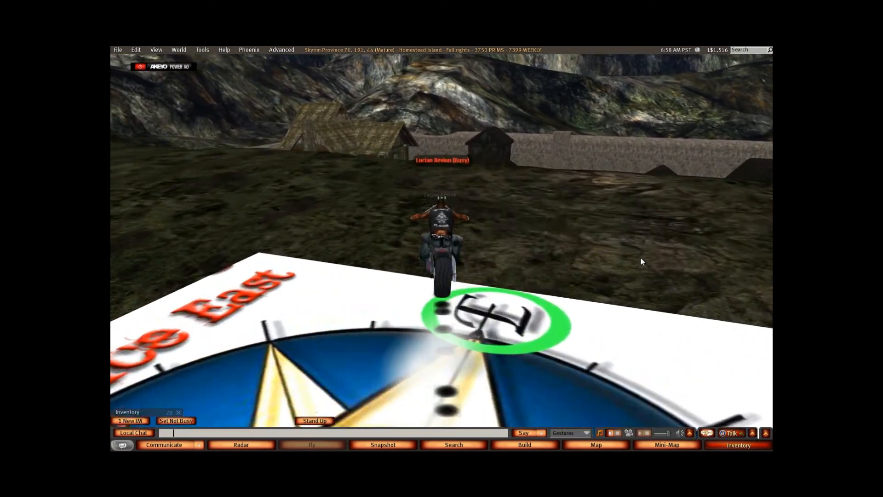
{"action": "key", "text": "Right"}
{"action": "key", "text": "Right"}
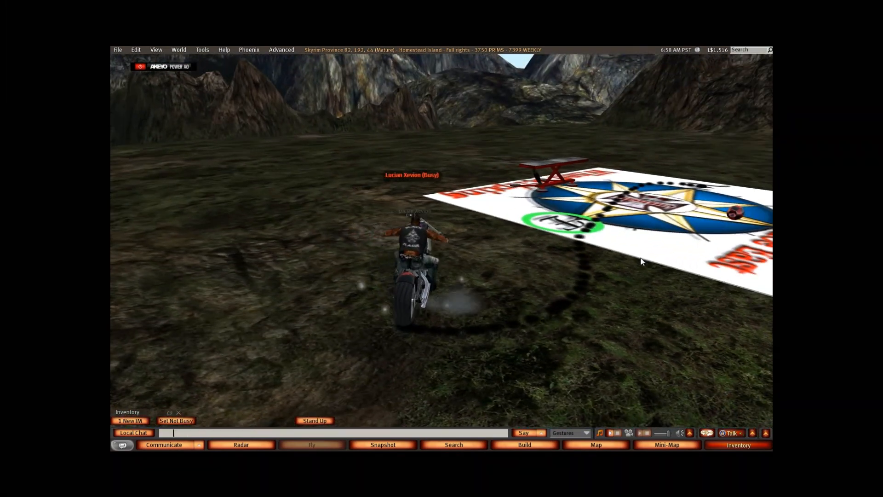
{"action": "key", "text": "Page_Down"}
{"action": "key", "text": "Page_Down"}
{"action": "key", "text": "Right"}
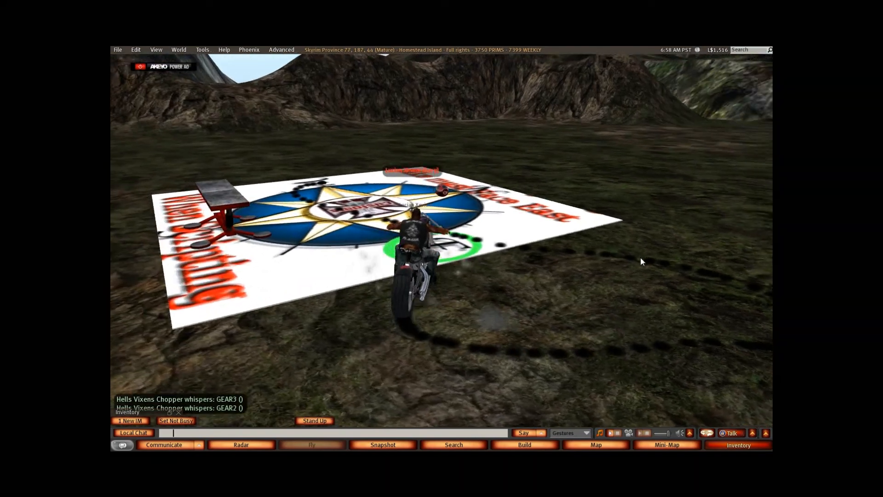
- Ride the chopper back across the platform with alternating right and left turns
{"action": "key", "text": "Up"}
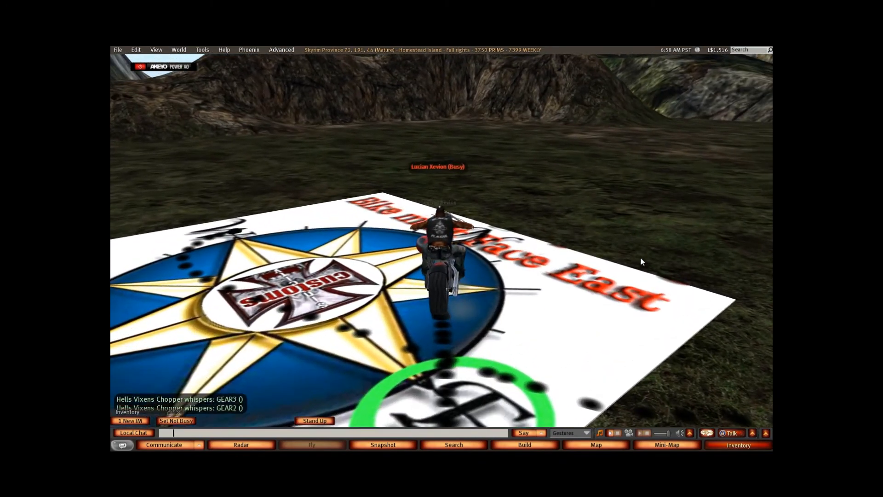
{"action": "key", "text": "Right"}
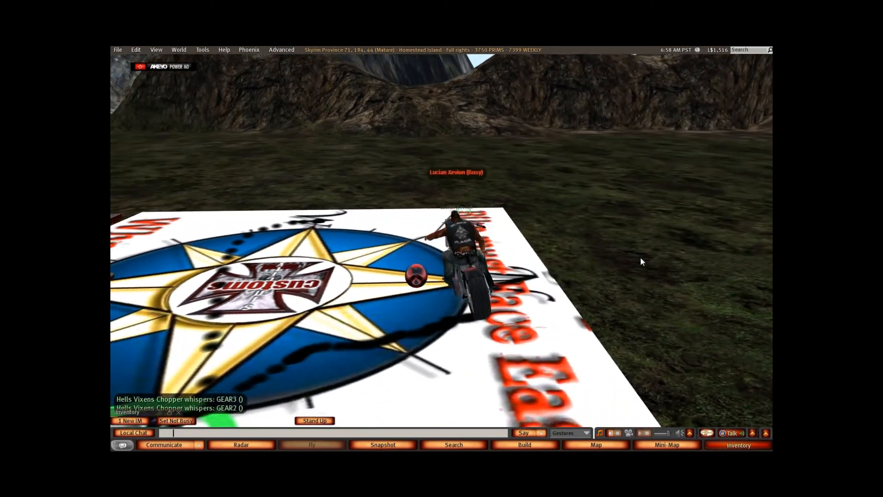
{"action": "key", "text": "Left"}
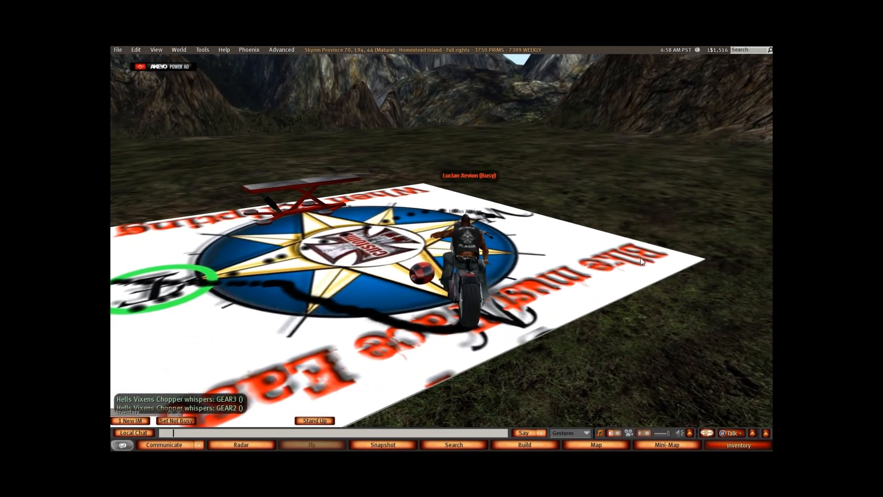
{"action": "key", "text": "Up"}
{"action": "key", "text": "Right"}
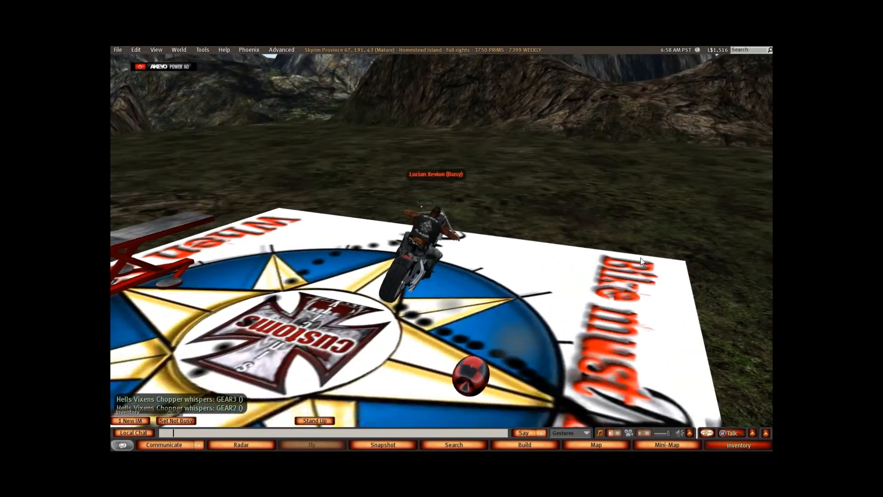
{"action": "key", "text": "Left"}
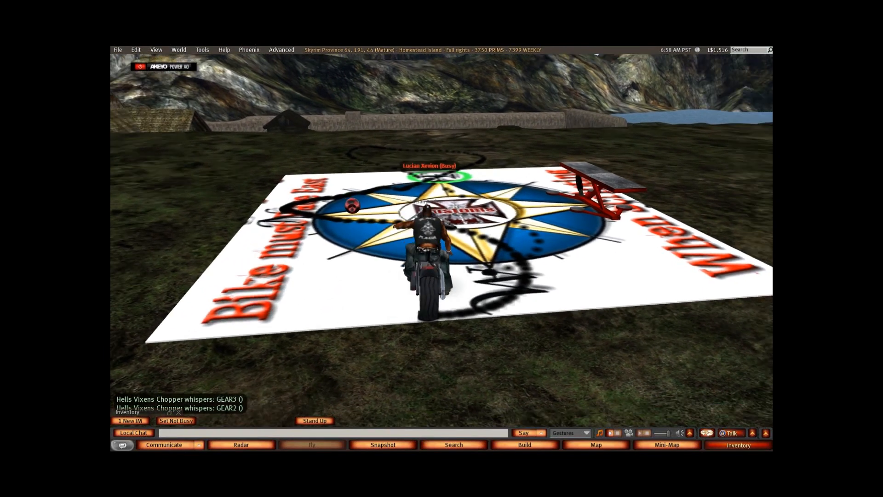
- Stand the avatar up from the chopper and walk it around to face the parked bike
{"action": "left_click_drag", "start_coordinate": [427, 243], "coordinate": [430, 243], "text": "alt"}
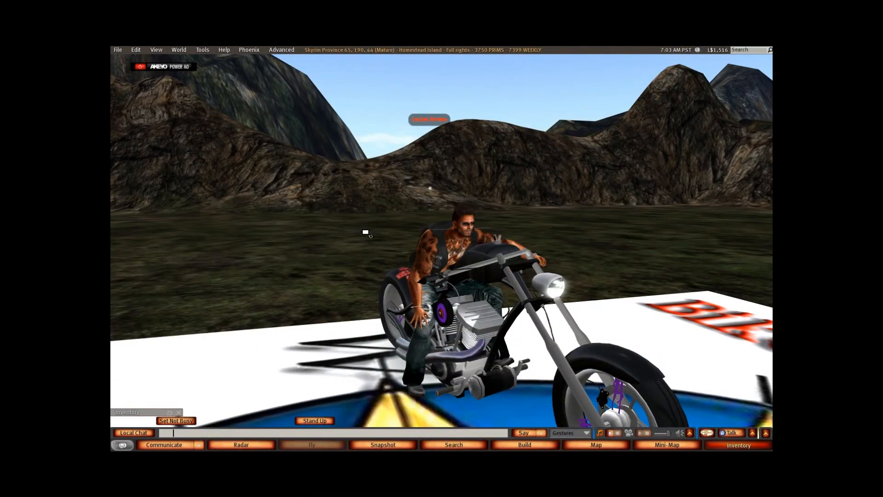
{"action": "left_click_drag", "start_coordinate": [454, 256], "coordinate": [515, 260], "text": "alt"}
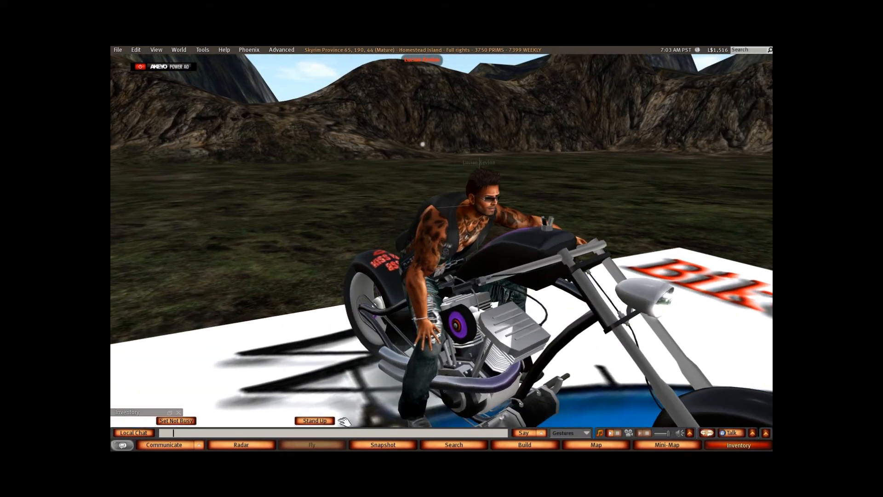
{"action": "left_click", "coordinate": [322, 421]}
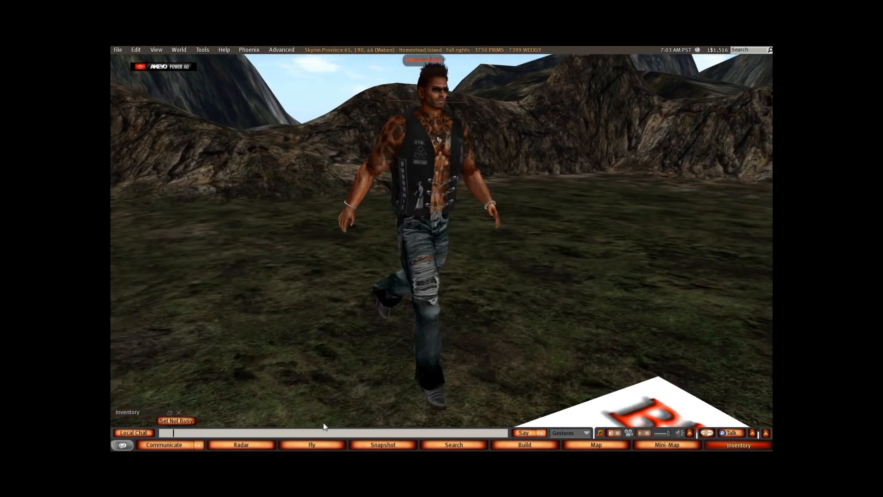
{"action": "key", "text": "Left"}
{"action": "key", "text": "Up"}
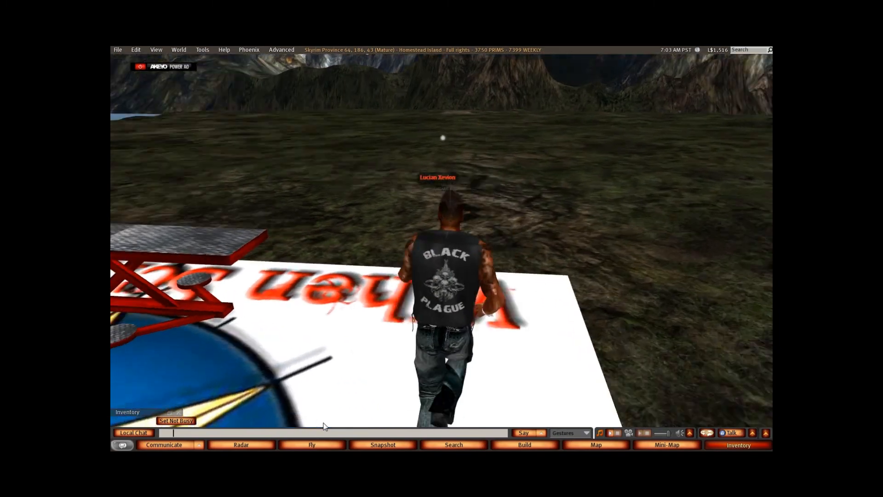
{"action": "key", "text": "Left"}
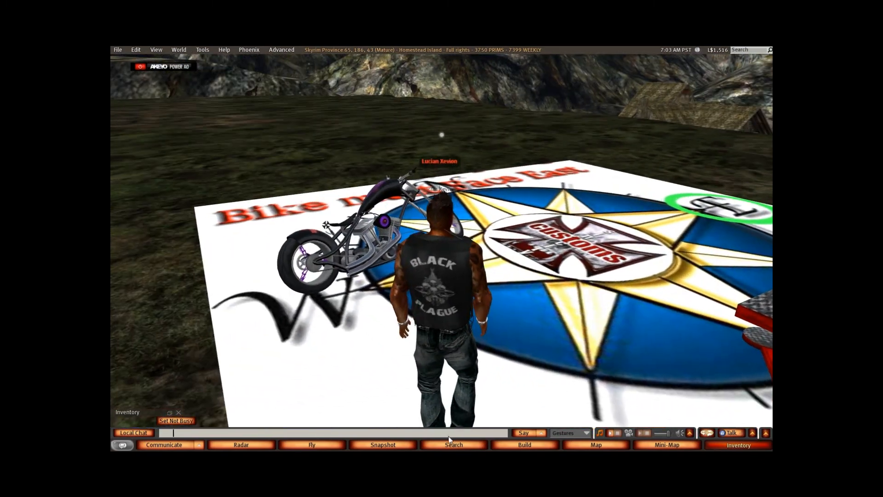
- Apply Copy as the only next-owner permission to all content types inside the chopper in bulk and finish editing
{"action": "left_click_drag", "start_coordinate": [377, 232], "coordinate": [446, 248], "text": "alt"}
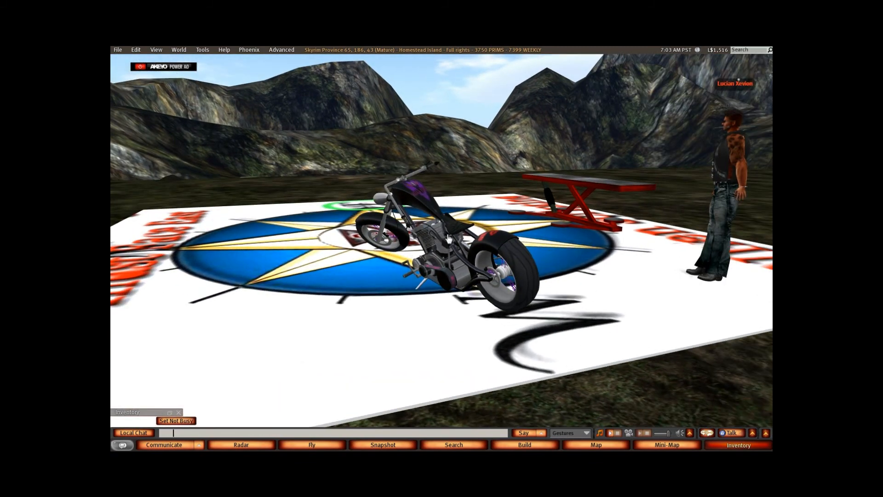
{"action": "scroll", "coordinate": [448, 236], "scroll_direction": "up", "scroll_amount": 3}
{"action": "right_click", "coordinate": [447, 233]}
{"action": "left_click", "coordinate": [464, 249]}
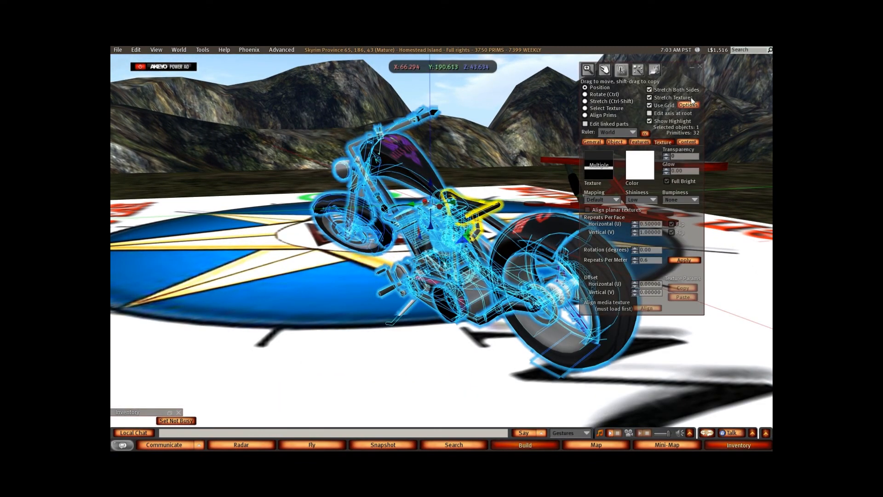
{"action": "left_click", "coordinate": [688, 142]}
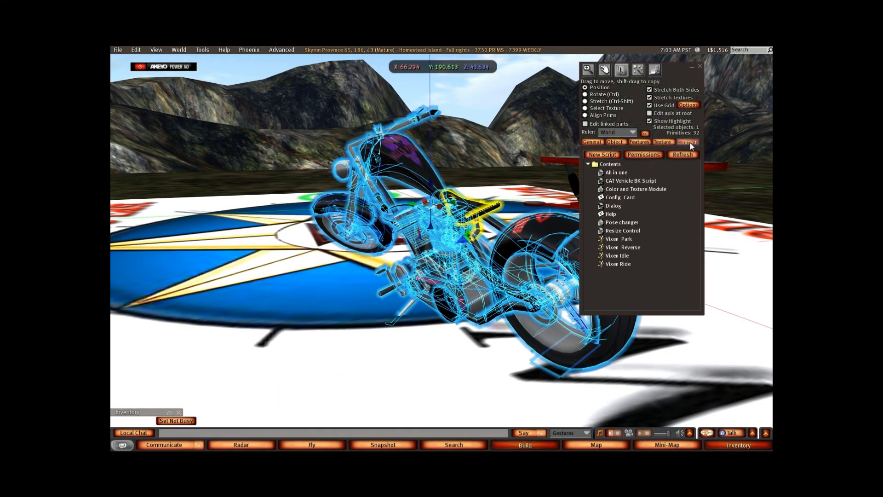
{"action": "left_click", "coordinate": [641, 155]}
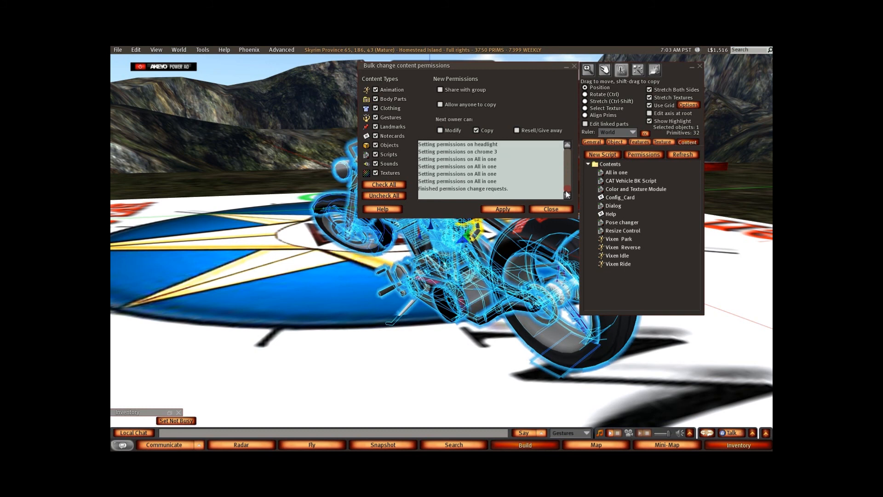
{"action": "left_click", "coordinate": [500, 208]}
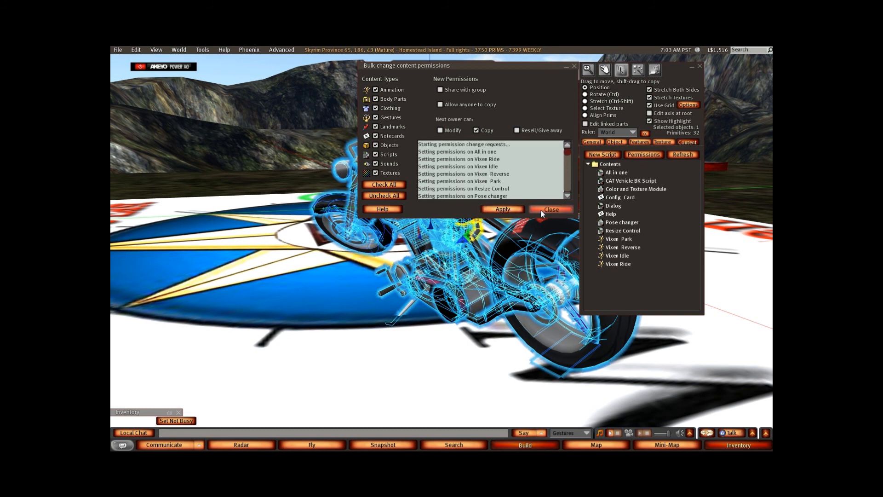
{"action": "left_click", "coordinate": [540, 209]}
{"action": "left_click", "coordinate": [700, 67]}
- Restrict the Hells Vixens Chopper's own next-owner permissions to Copy only and finish editing
{"action": "right_click", "coordinate": [455, 214]}
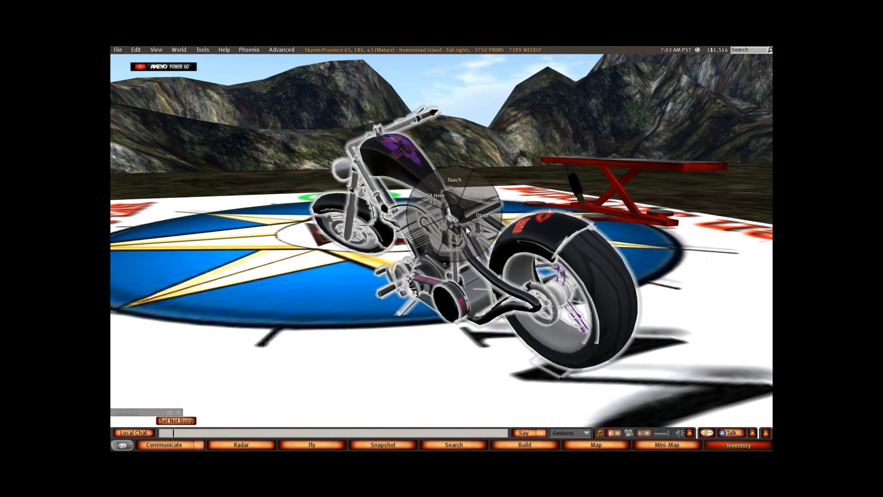
{"action": "left_click", "coordinate": [475, 239]}
{"action": "left_click", "coordinate": [592, 143]}
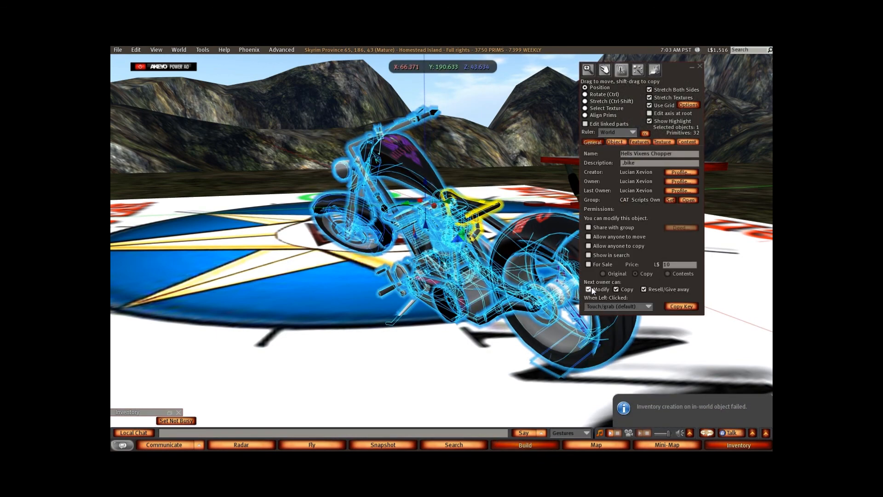
{"action": "left_click", "coordinate": [699, 66]}
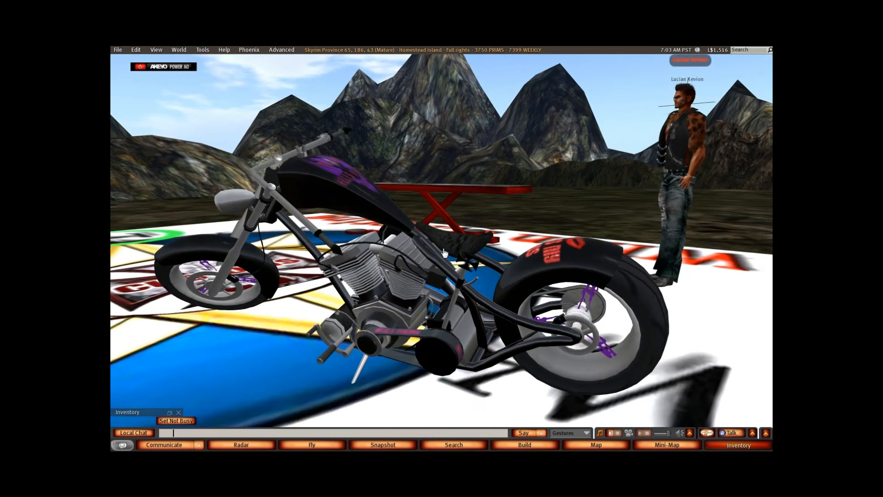
- Check the next-owner permissions in the properties of the CAT Vehicle BK Script inside the chopper
{"action": "right_click", "coordinate": [442, 249]}
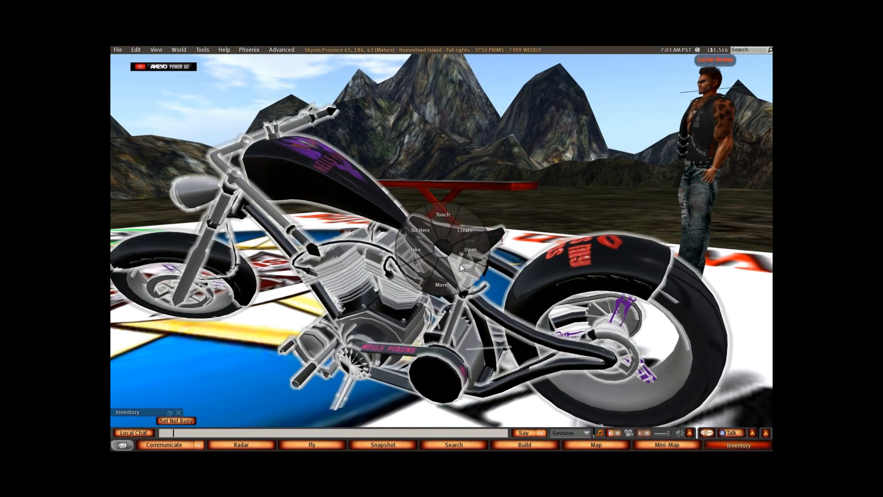
{"action": "left_click", "coordinate": [461, 267]}
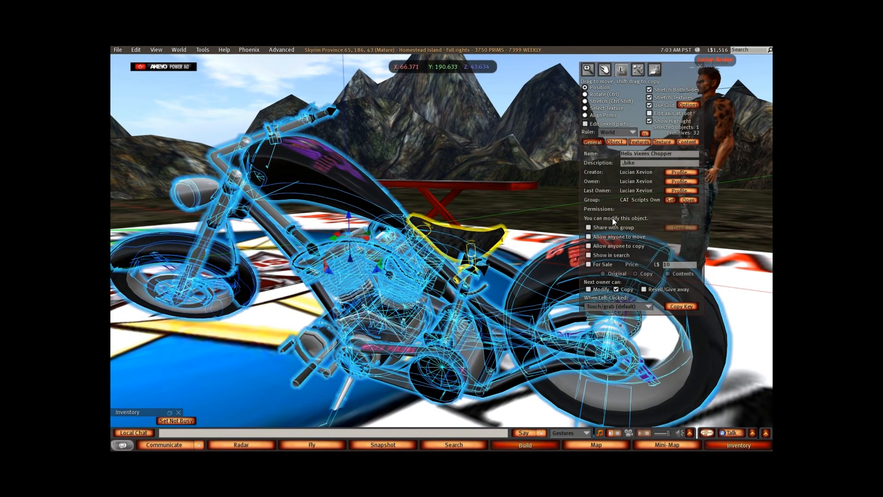
{"action": "left_click", "coordinate": [686, 142]}
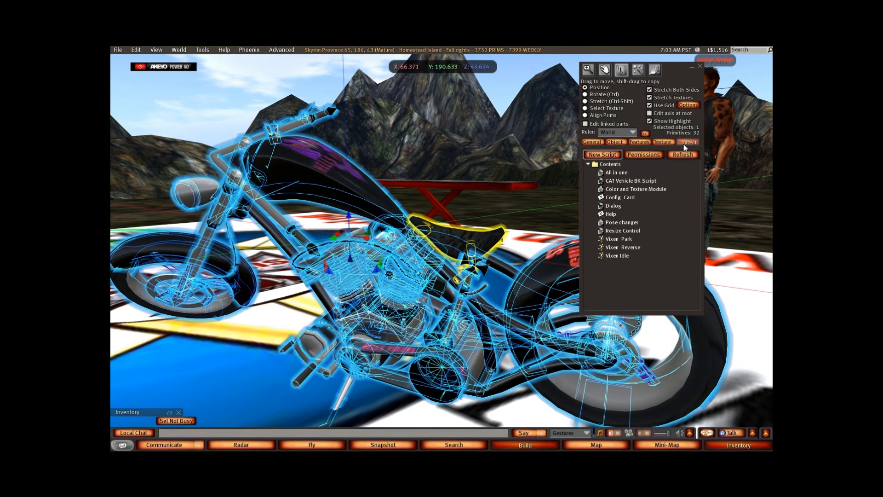
{"action": "right_click", "coordinate": [631, 182]}
{"action": "left_click", "coordinate": [641, 195]}
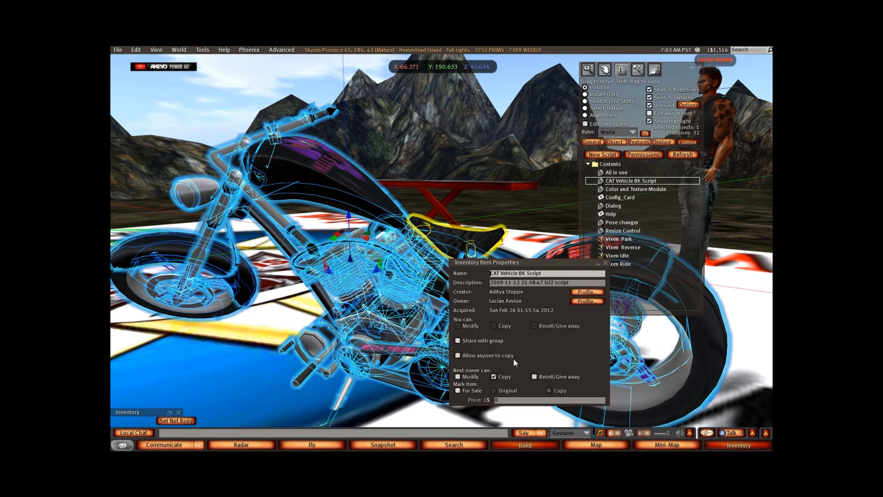
- Check the next-owner permissions in the properties of the Color and Texture Module and Dialog scripts inside the chopper
{"action": "left_click_drag", "start_coordinate": [531, 268], "coordinate": [443, 125]}
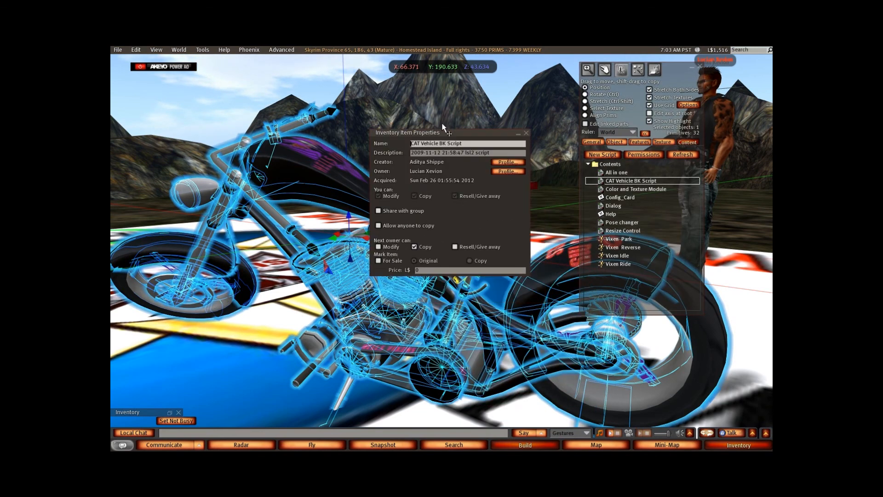
{"action": "left_click", "coordinate": [526, 133]}
{"action": "right_click", "coordinate": [621, 190]}
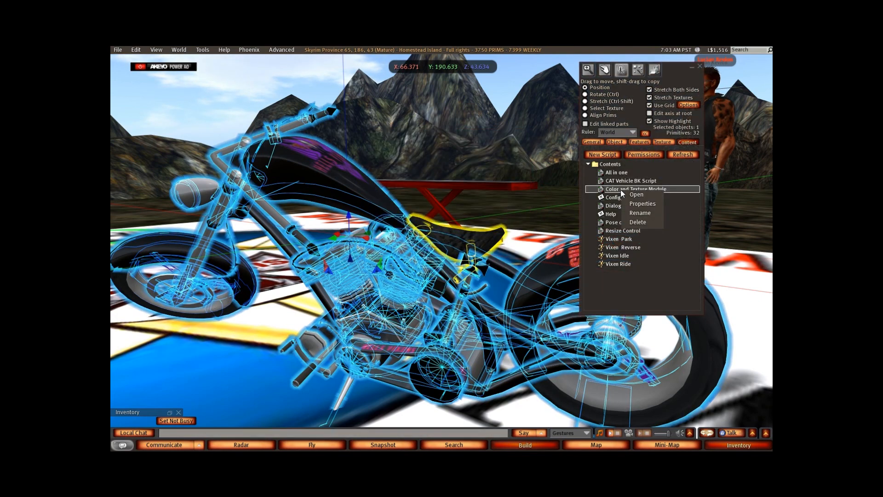
{"action": "left_click", "coordinate": [633, 204]}
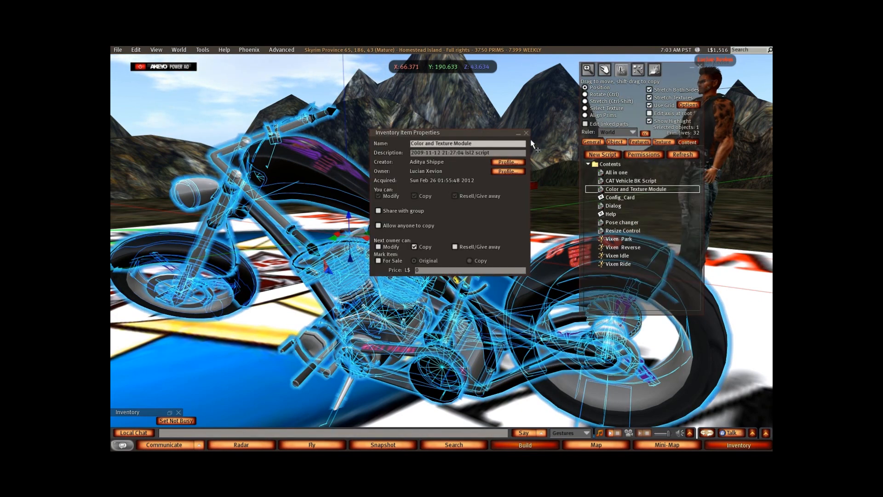
{"action": "left_click", "coordinate": [526, 133]}
{"action": "right_click", "coordinate": [612, 205]}
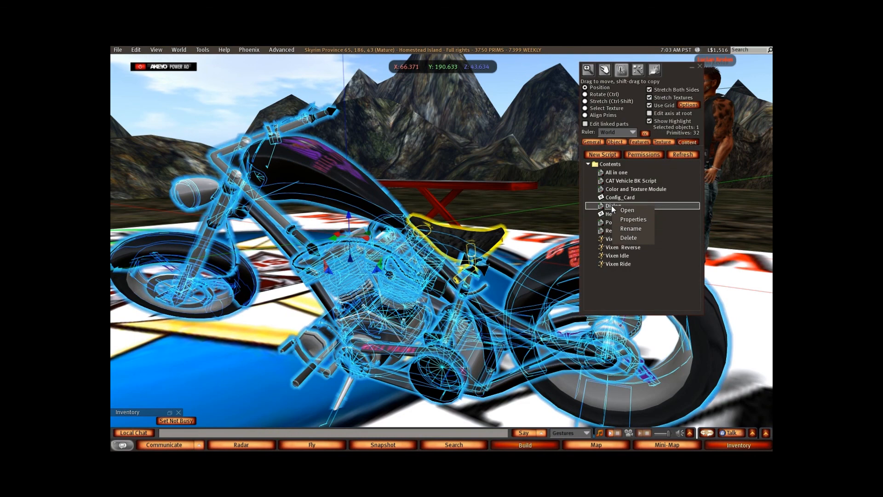
{"action": "left_click", "coordinate": [626, 219]}
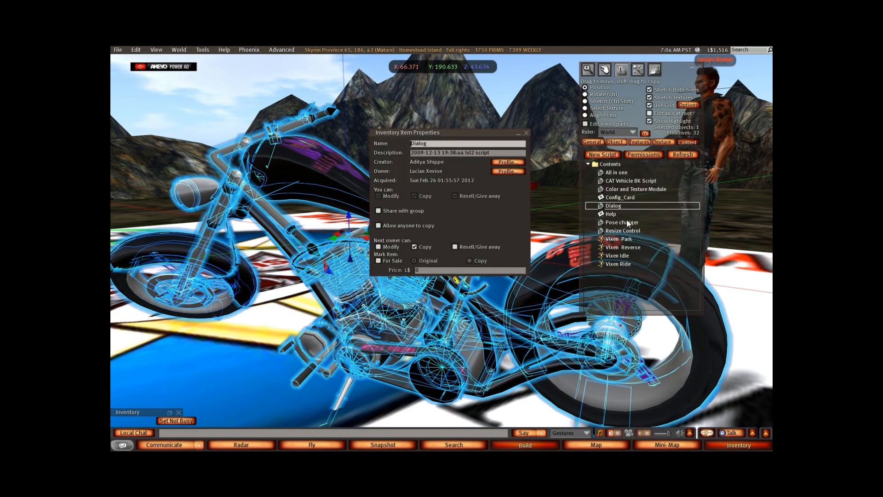
{"action": "left_click", "coordinate": [526, 133]}
- Enable editing of linked parts and select the chopper's front tire on its own
{"action": "left_click_drag", "start_coordinate": [387, 236], "coordinate": [433, 252], "text": "alt"}
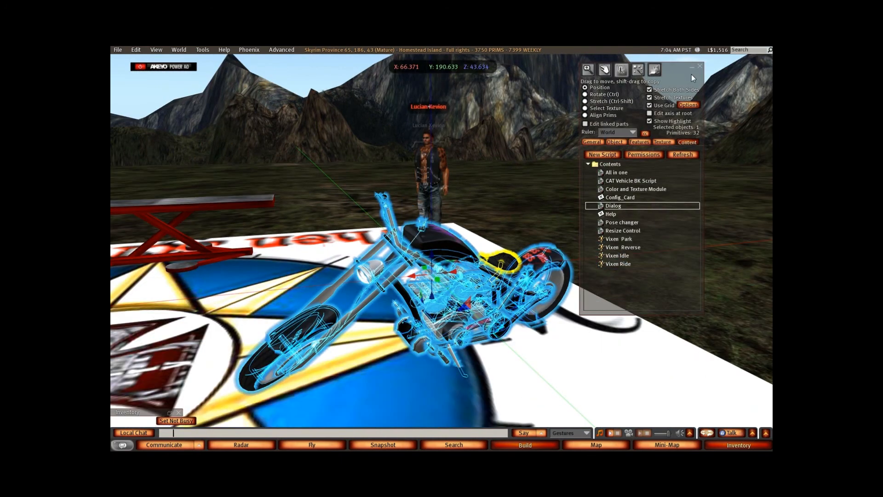
{"action": "left_click", "coordinate": [586, 124]}
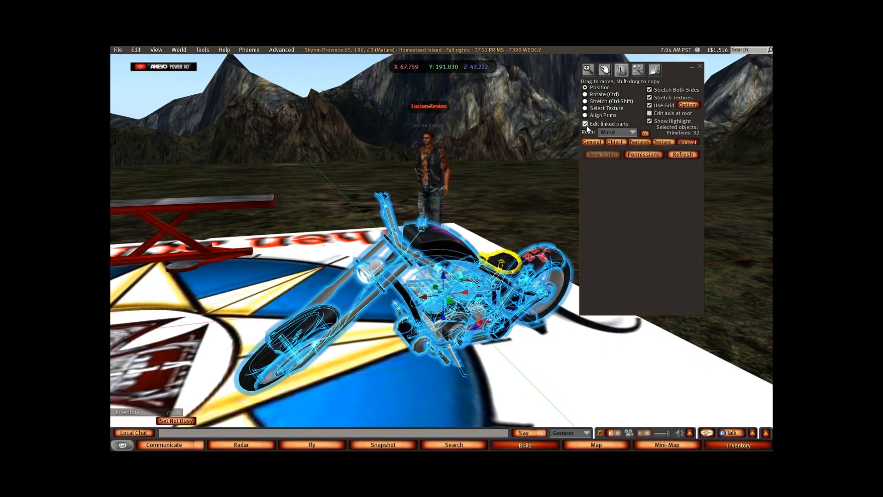
{"action": "left_click", "coordinate": [267, 352]}
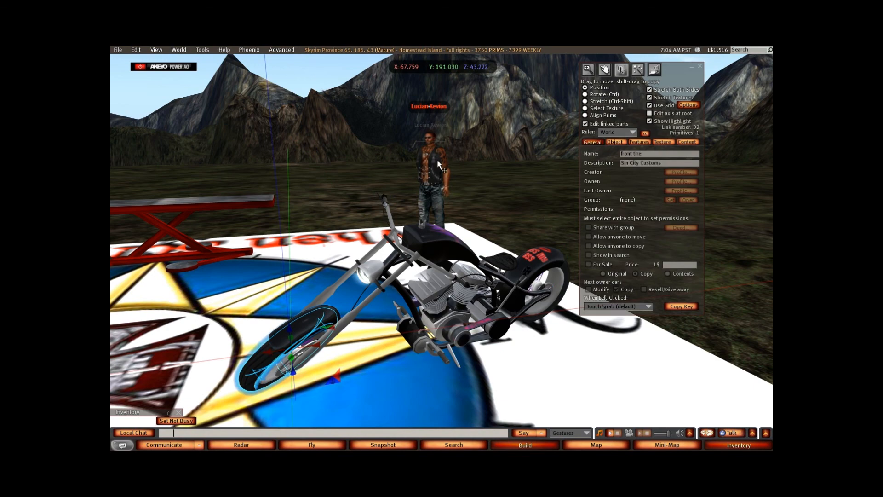